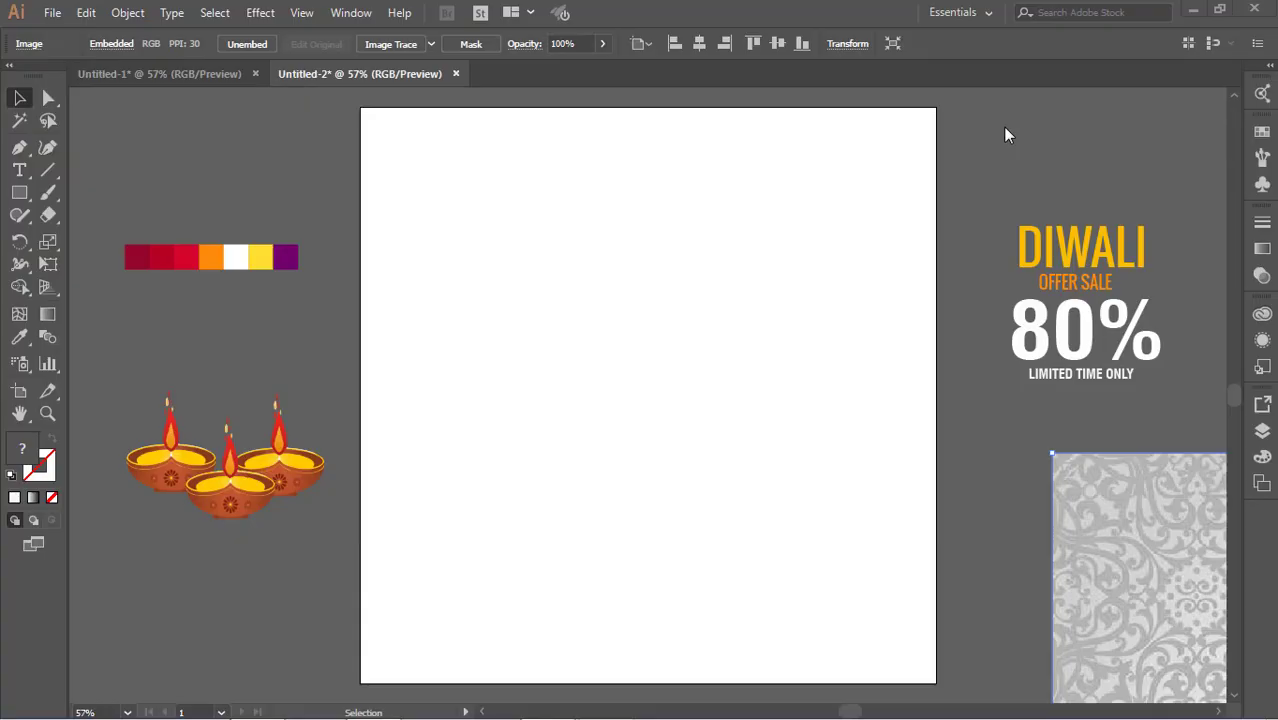
Draw a rectangle covering the whole artboard and fill it with the yellow swatch
key("m")
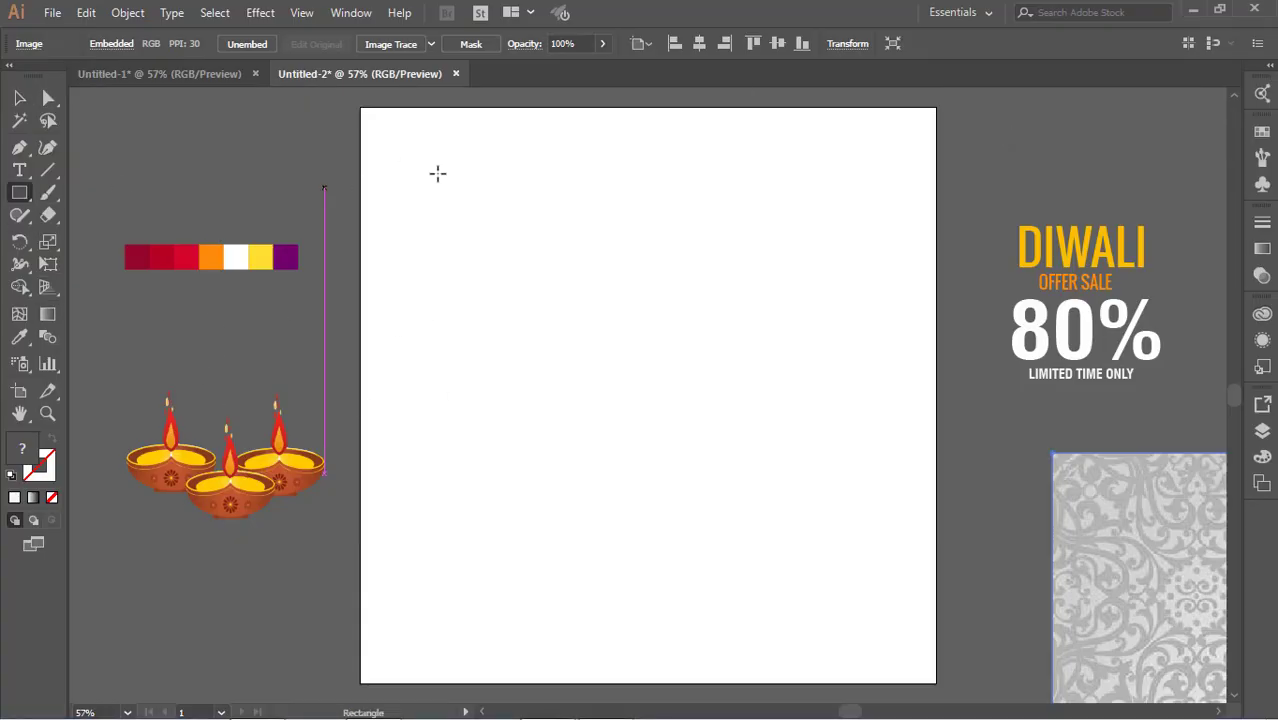
left_click_drag(361, 108, 936, 683)
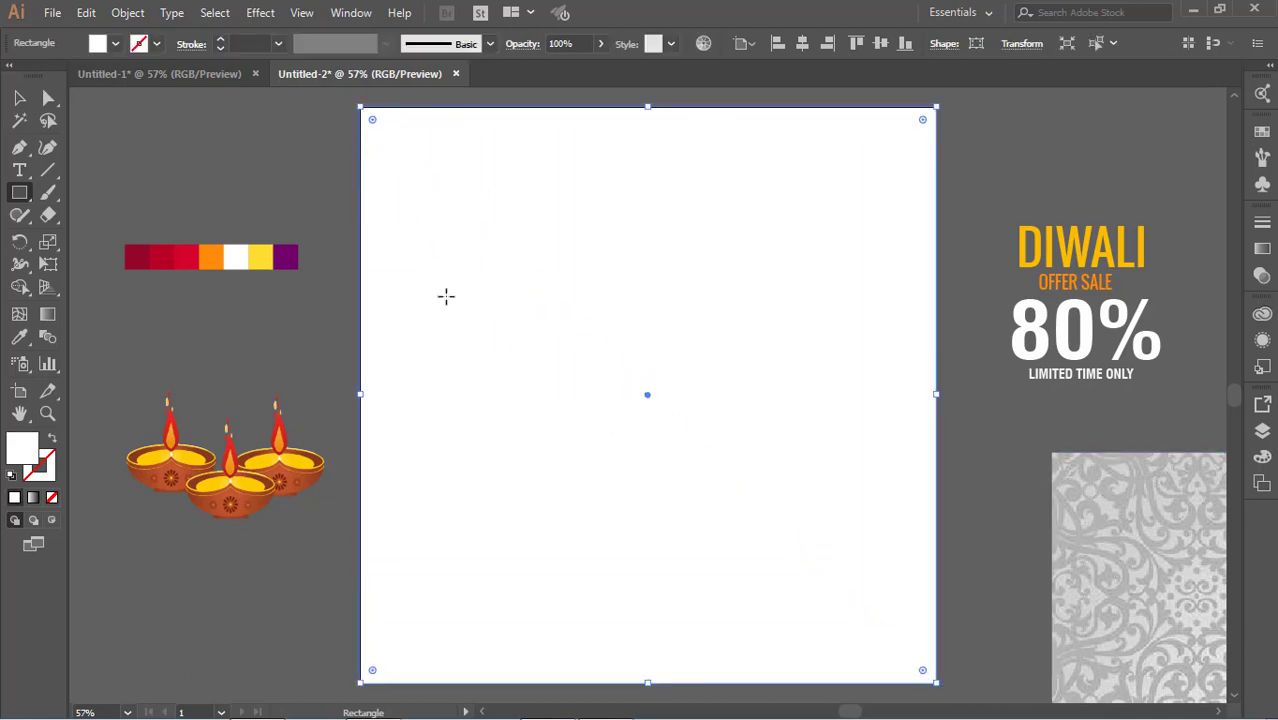
left_click(20, 336)
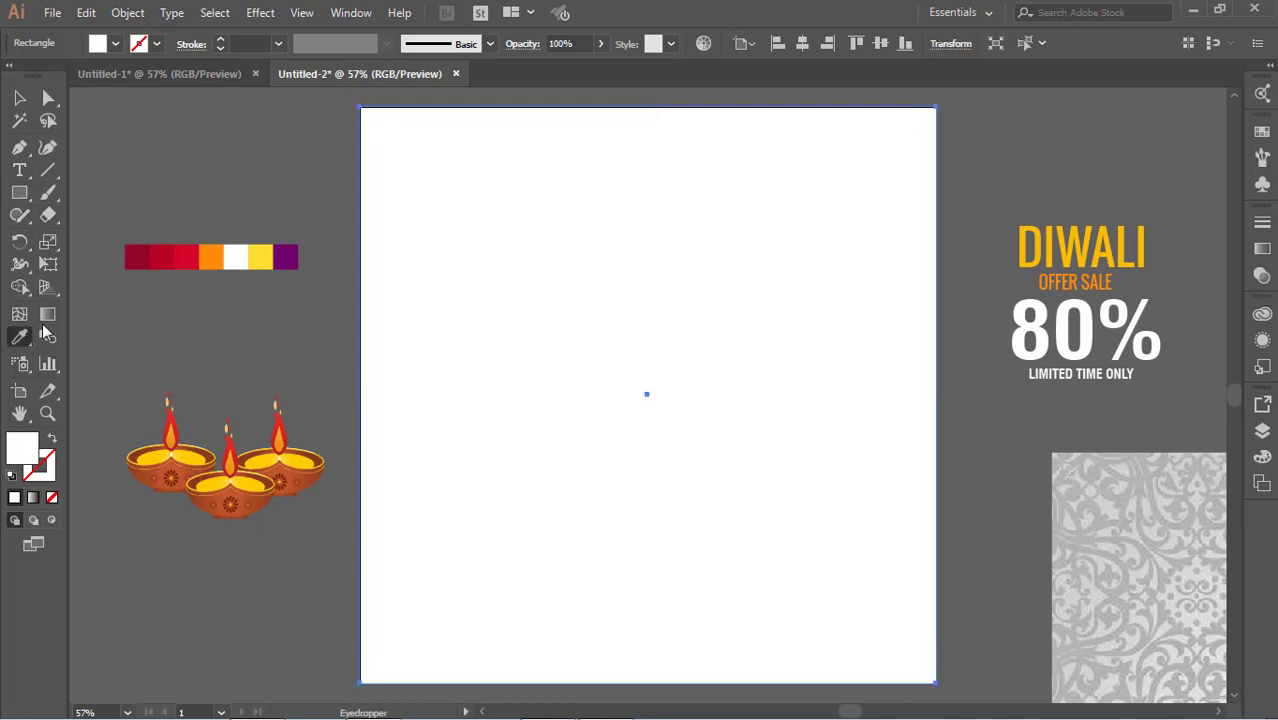
left_click(263, 261)
Lock the yellow background rectangle and bring the grey pattern image onto the artboard
key("v")
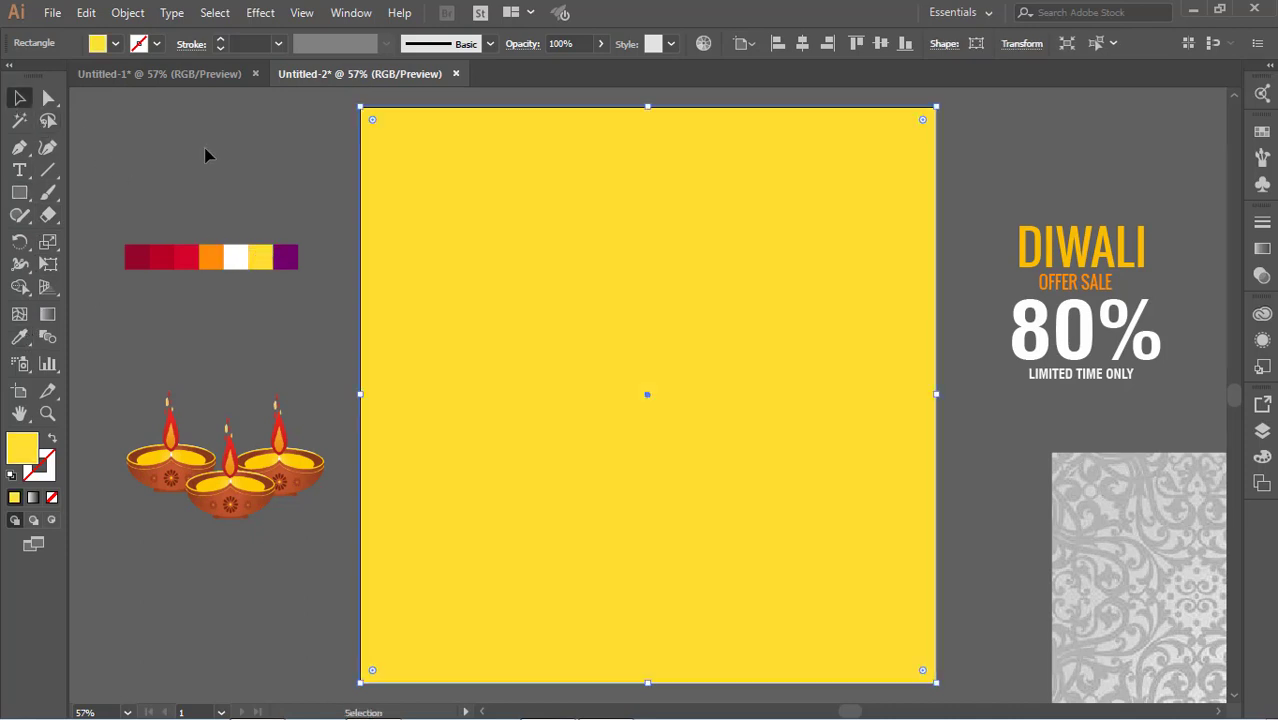
left_click(205, 157)
left_click(564, 249)
left_click(128, 12)
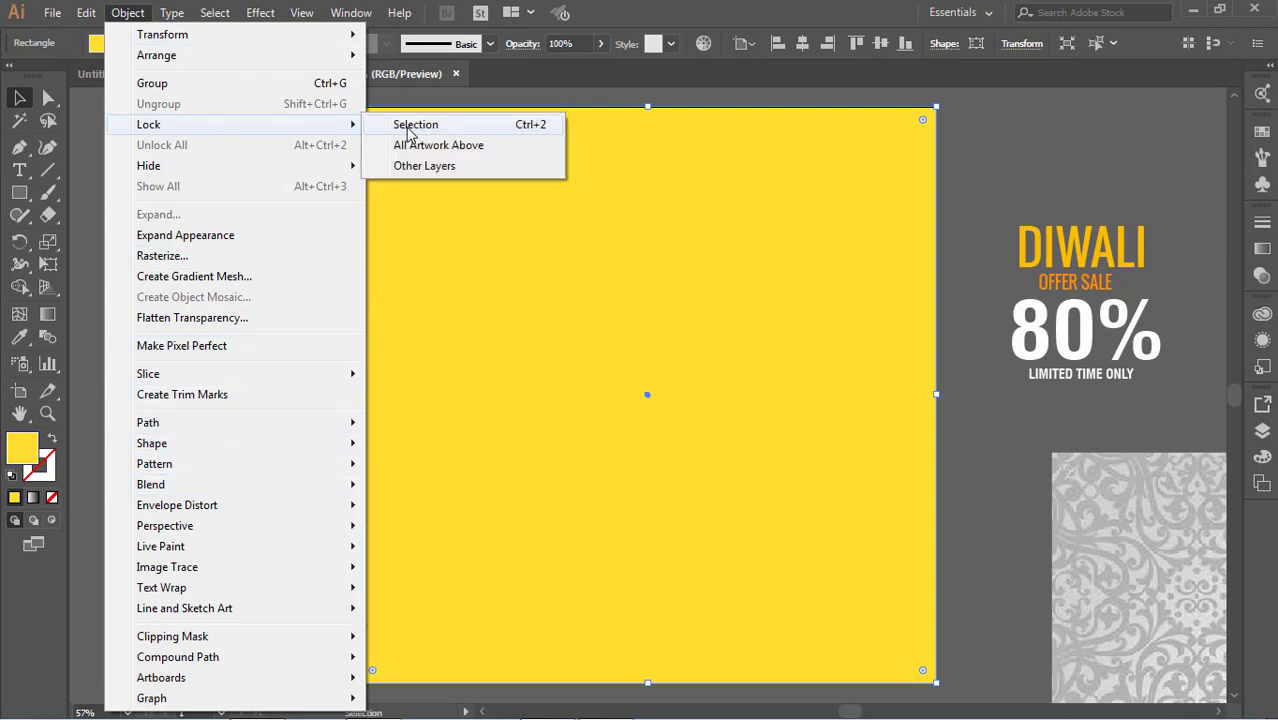
left_click(405, 127)
left_click_drag(1135, 535, 508, 211)
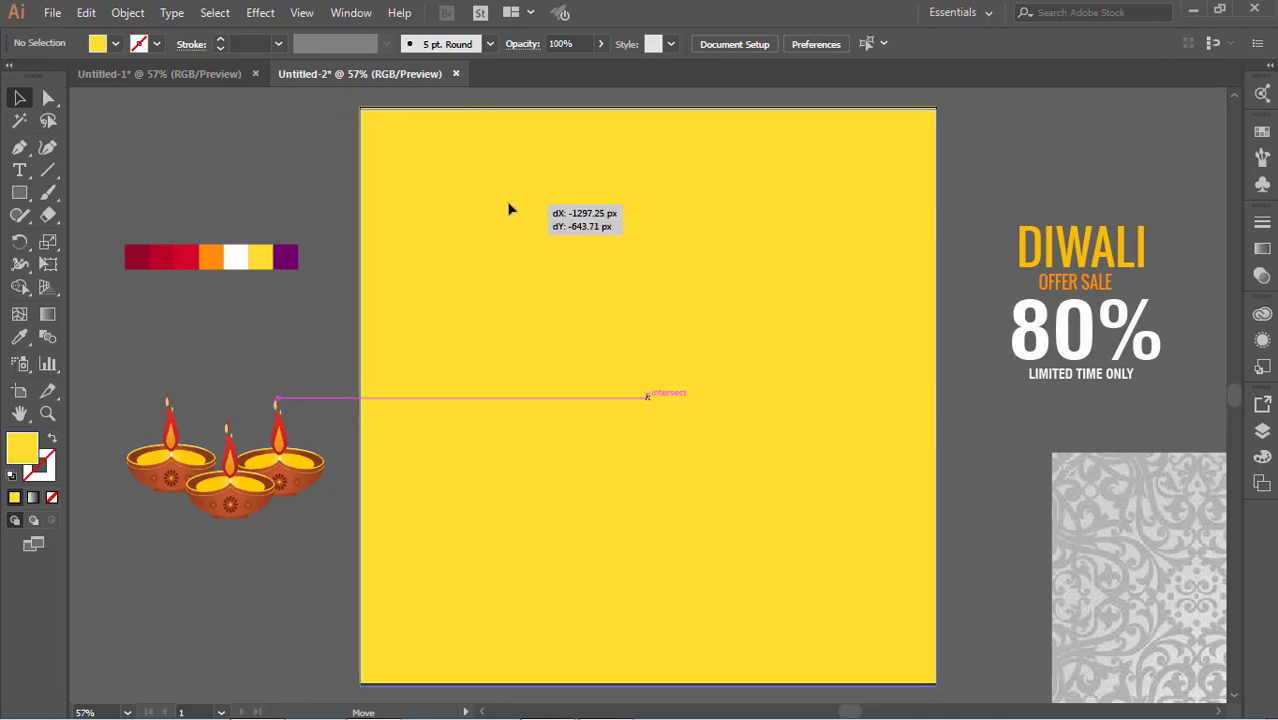
Place the grey pattern image over the artboard and try changing its stacking order
left_click_drag(508, 211, 508, 211)
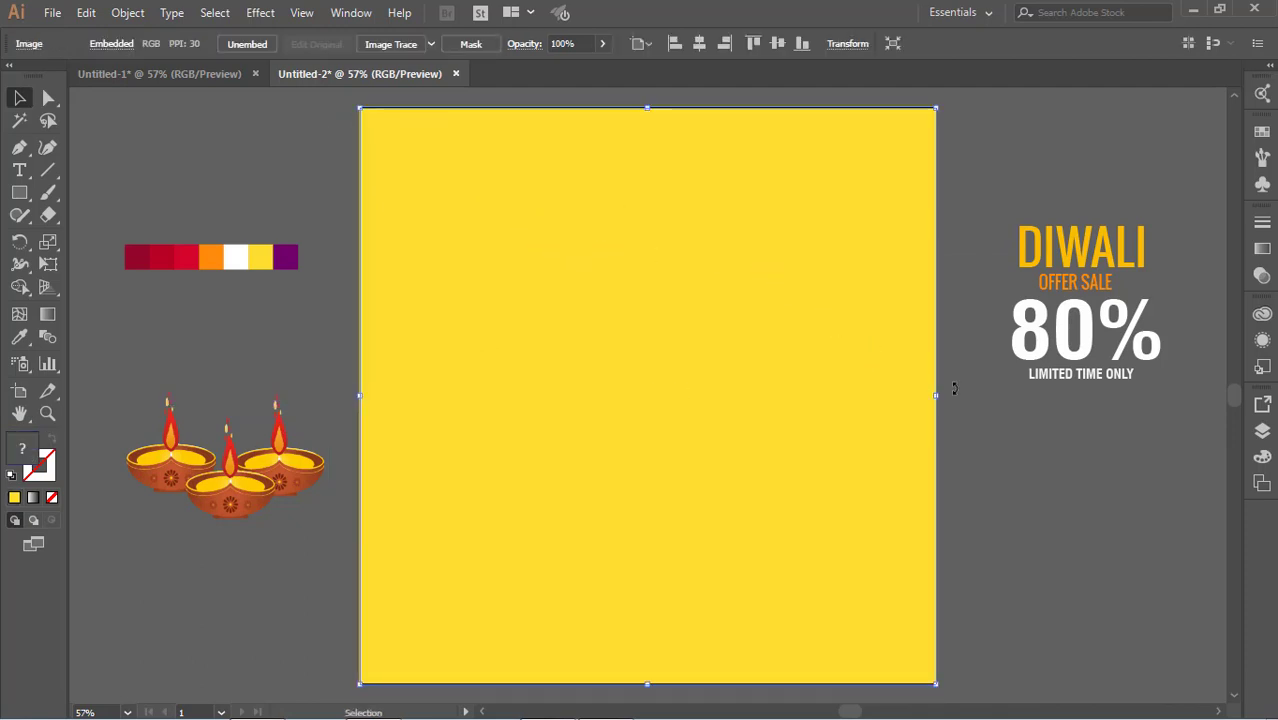
right_click(800, 364)
mouse_move(853, 496)
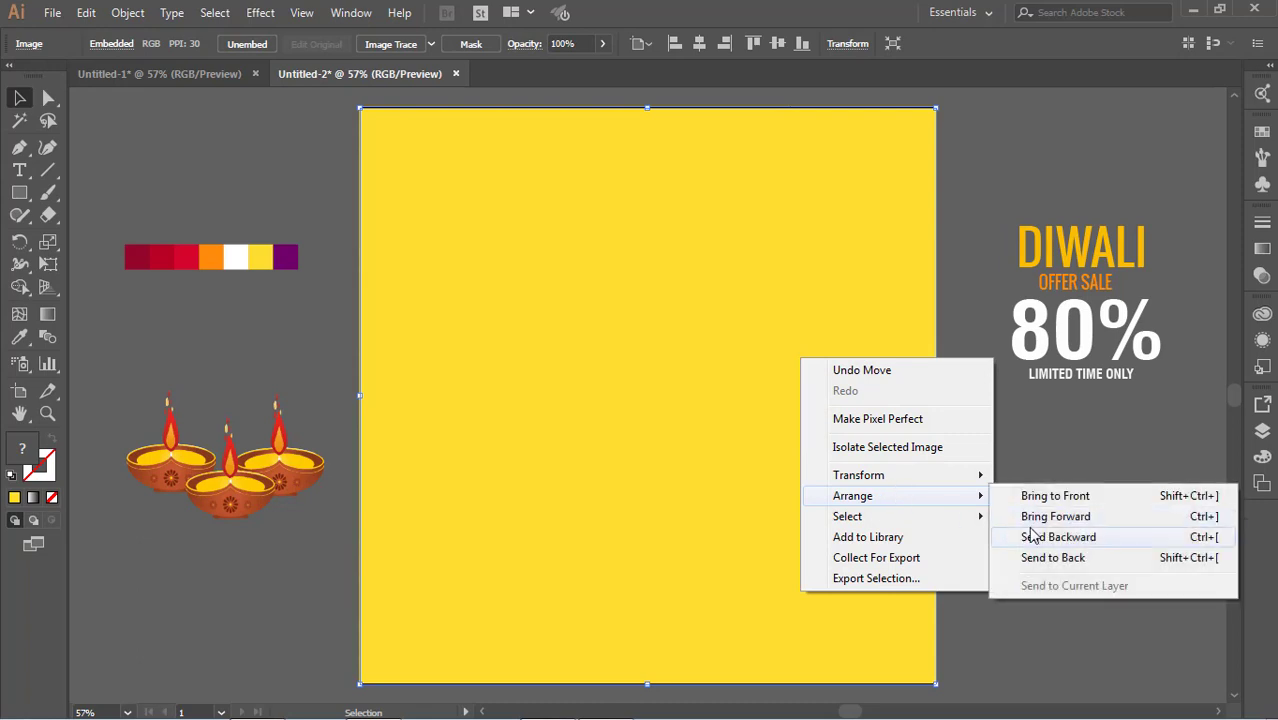
left_click(1043, 557)
left_click(904, 401)
left_click(479, 205)
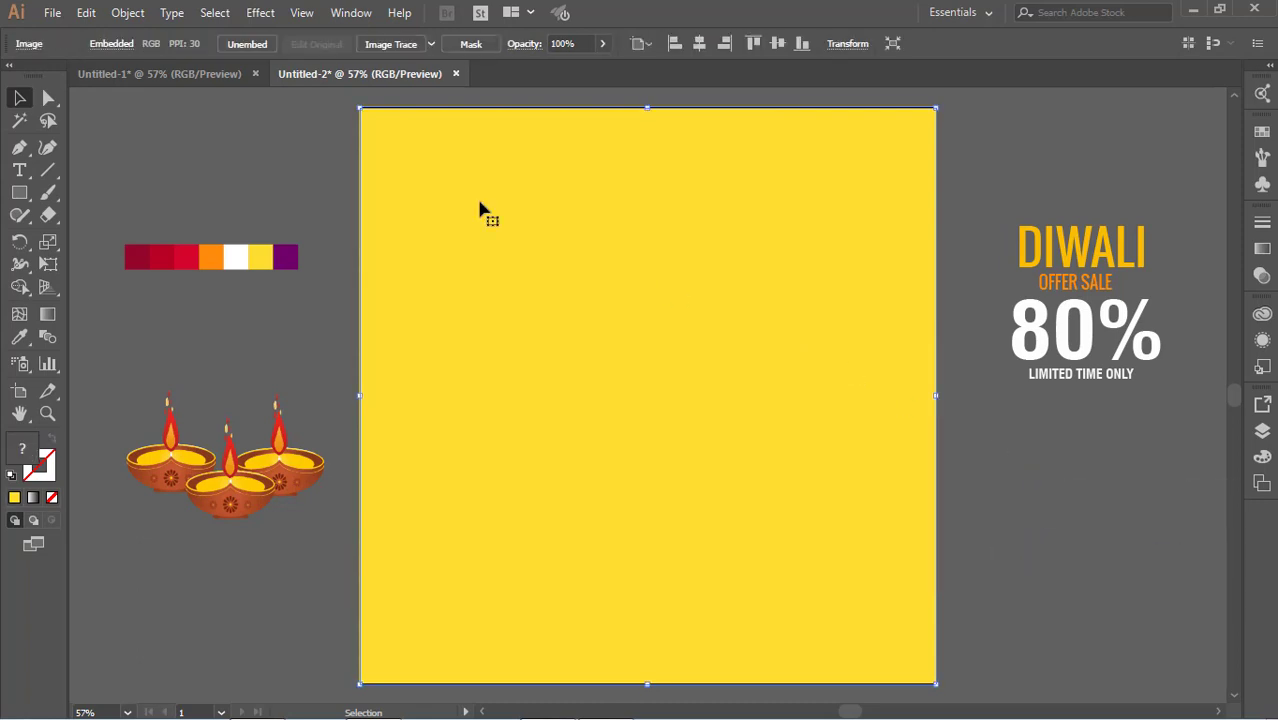
left_click(128, 12)
mouse_move(148, 124)
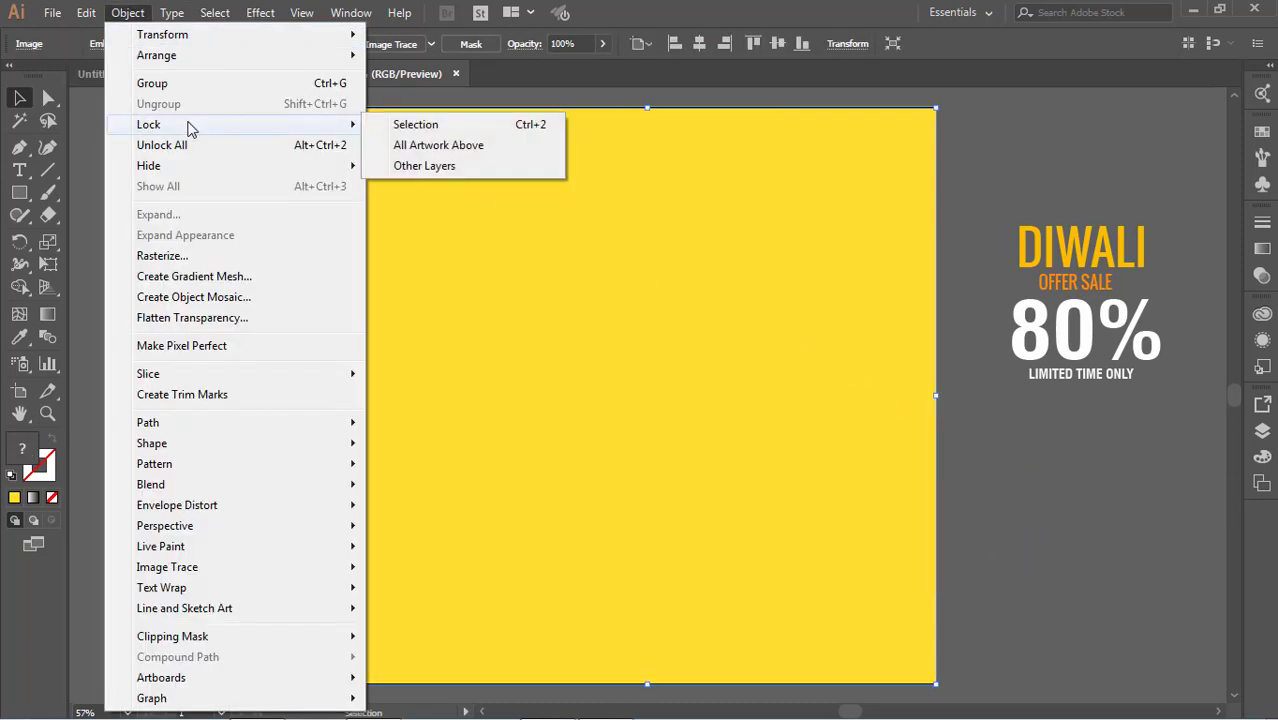
left_click(822, 418)
Stack the pattern just above the yellow background and align it with the artboard edges
right_click(808, 432)
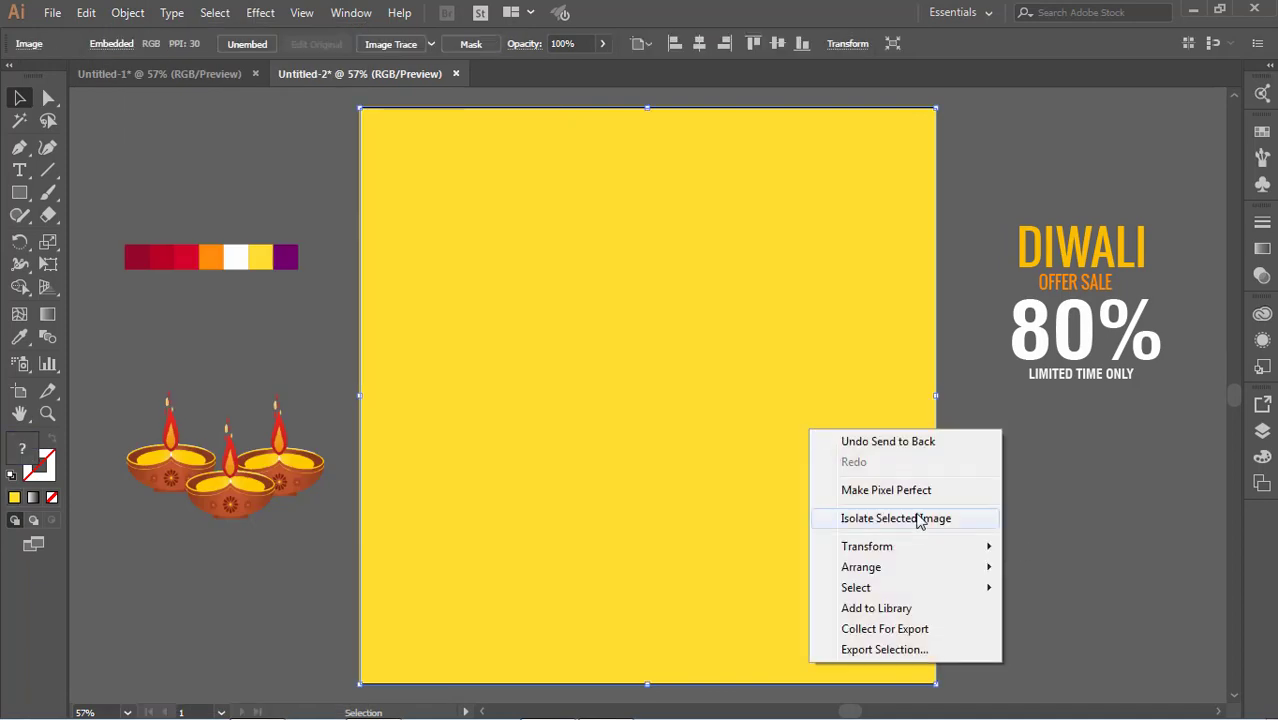
left_click(1069, 630)
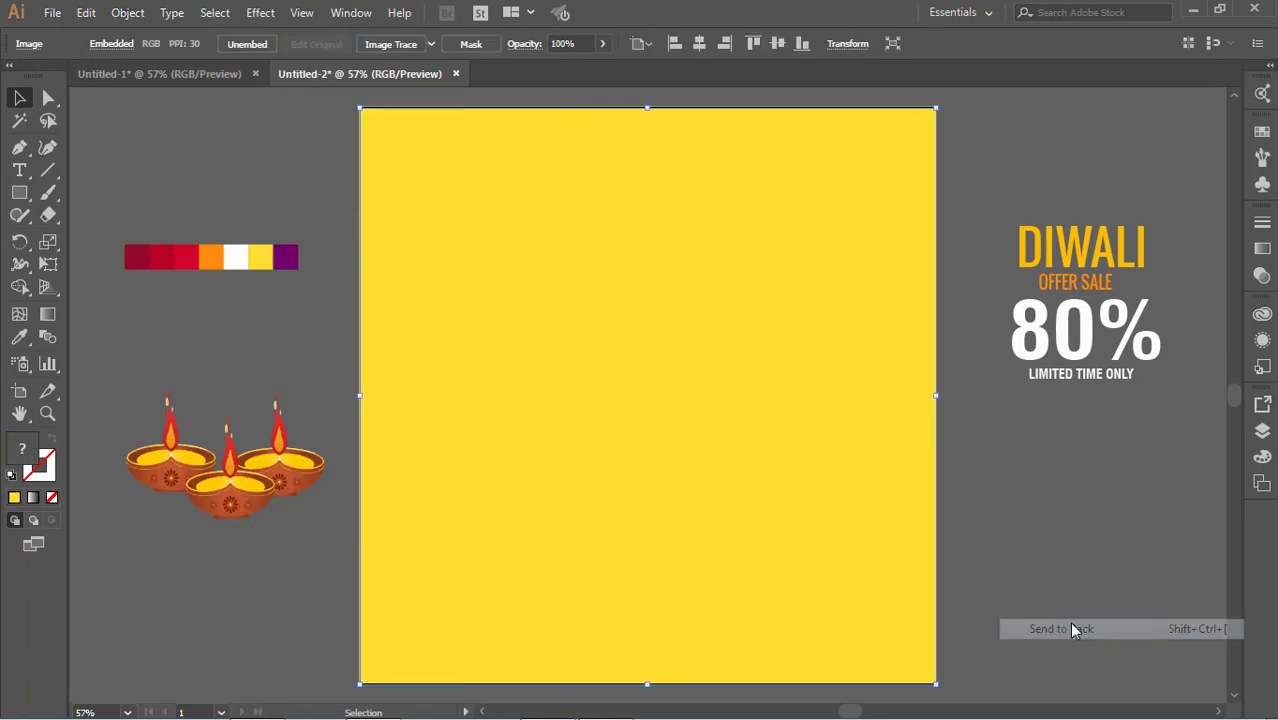
left_click(1055, 549)
left_click_drag(818, 339, 836, 343)
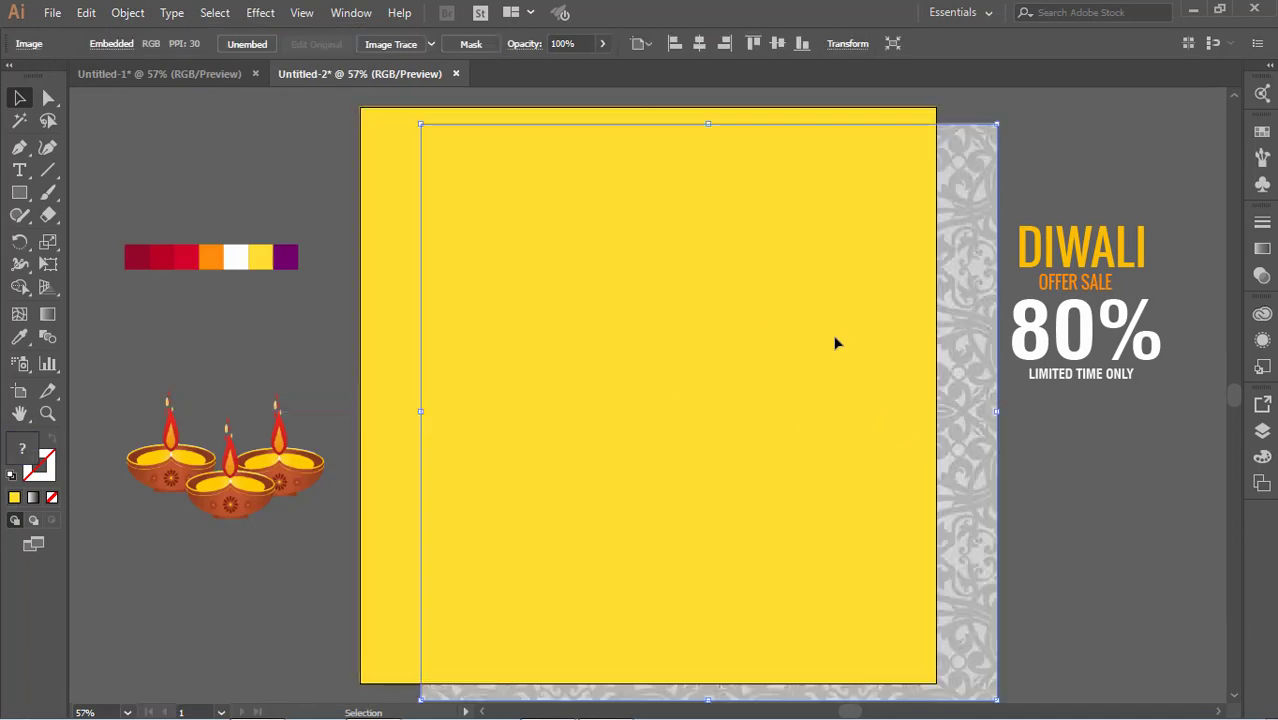
right_click(980, 380)
left_click(915, 517)
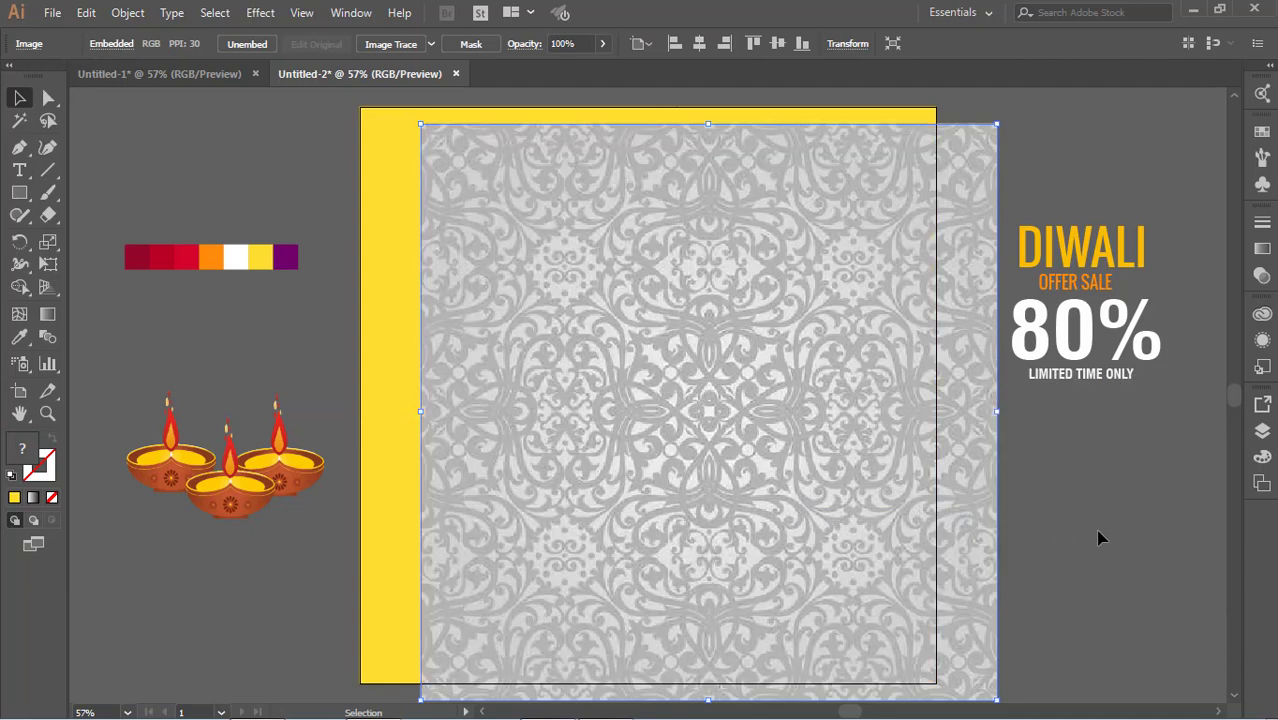
left_click(1098, 538)
left_click_drag(580, 235, 519, 219)
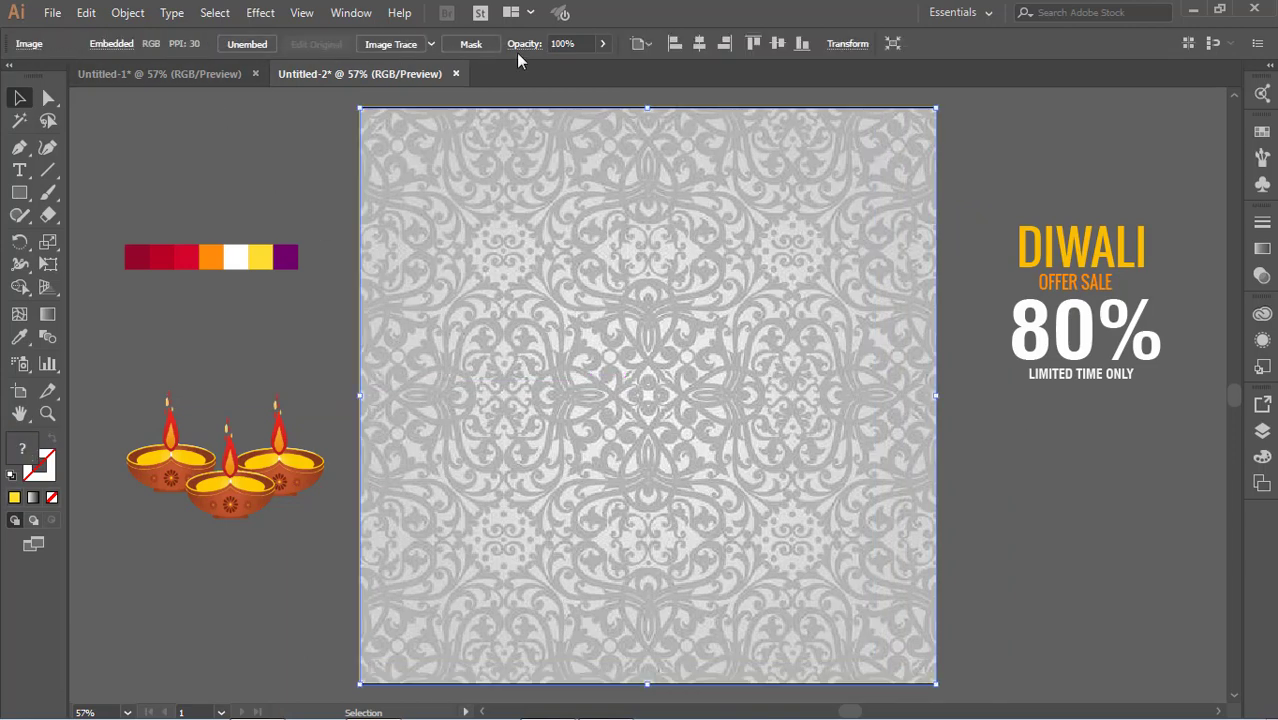
Fade the pattern image to 17% opacity
left_click(602, 43)
left_click_drag(603, 67, 546, 67)
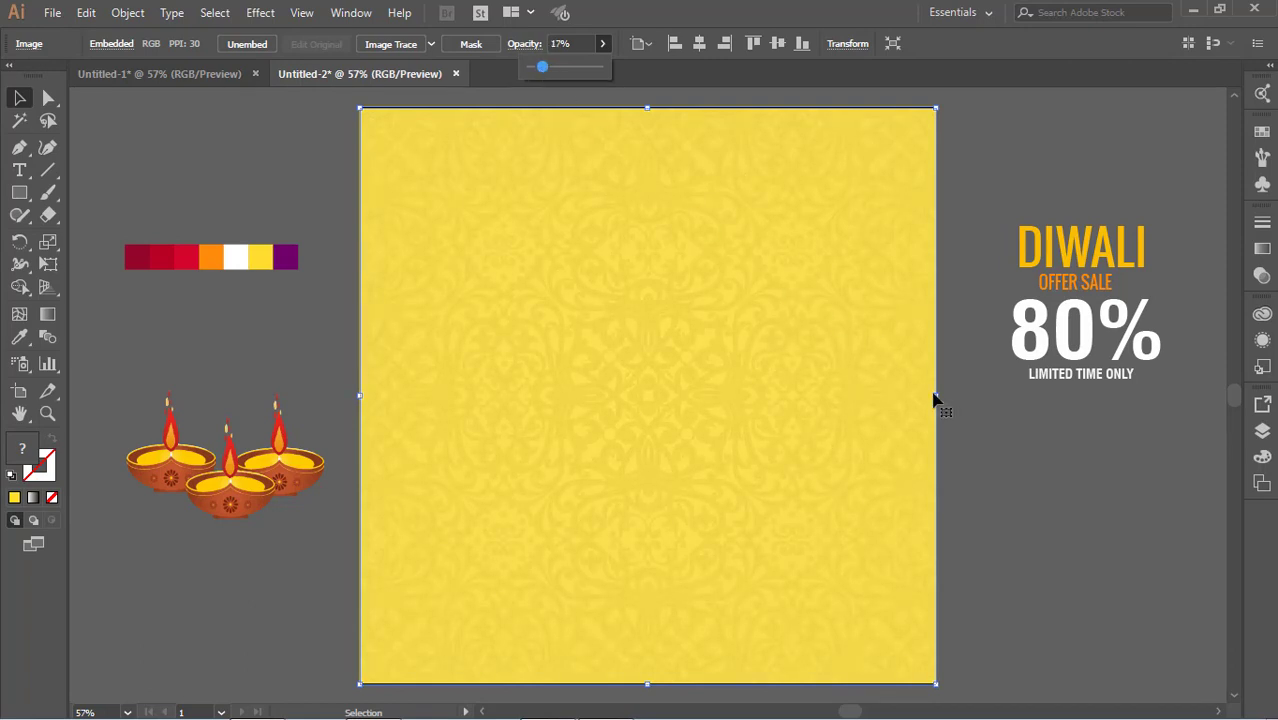
left_click(1041, 498)
Draw a full-height vertical strip down the artboard's middle, nudged slightly left
left_click(21, 194)
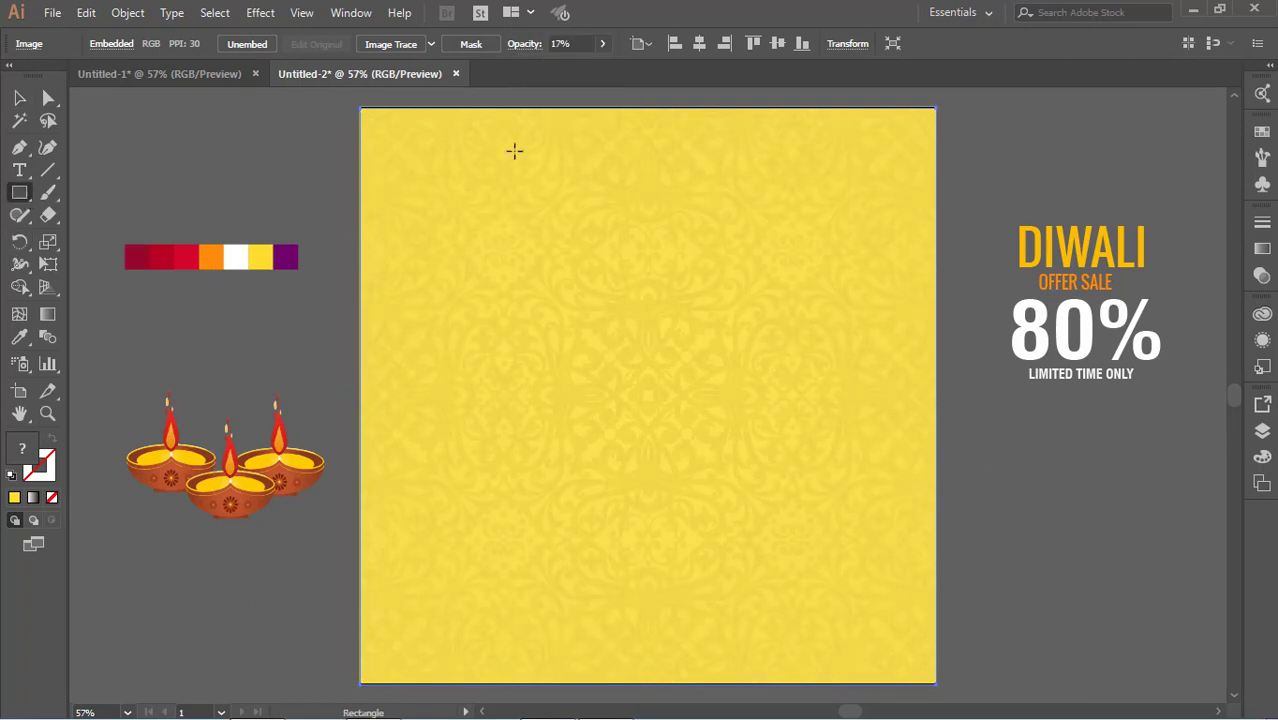
mouse_move(558, 110)
left_mouse_down()
mouse_move(737, 681)
mouse_move(765, 683)
left_mouse_up()
left_click(19, 97)
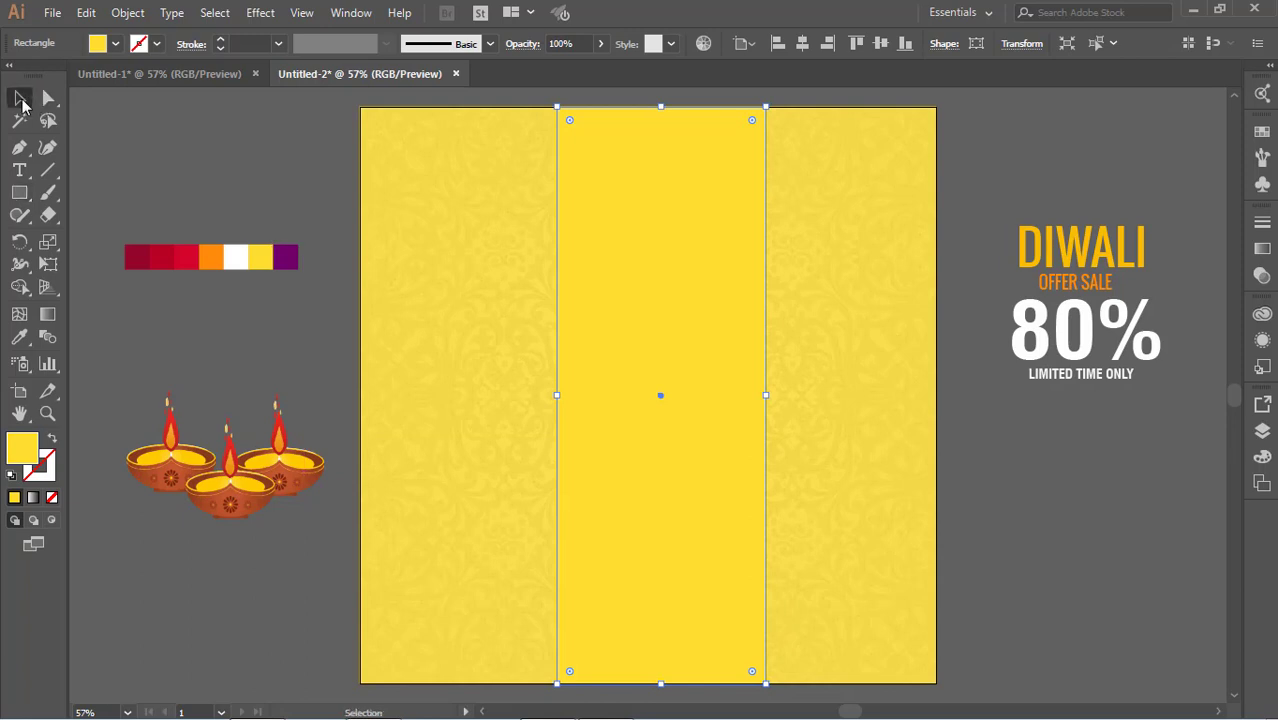
left_click(656, 342)
key("Left")
key("Left")
key("Left")
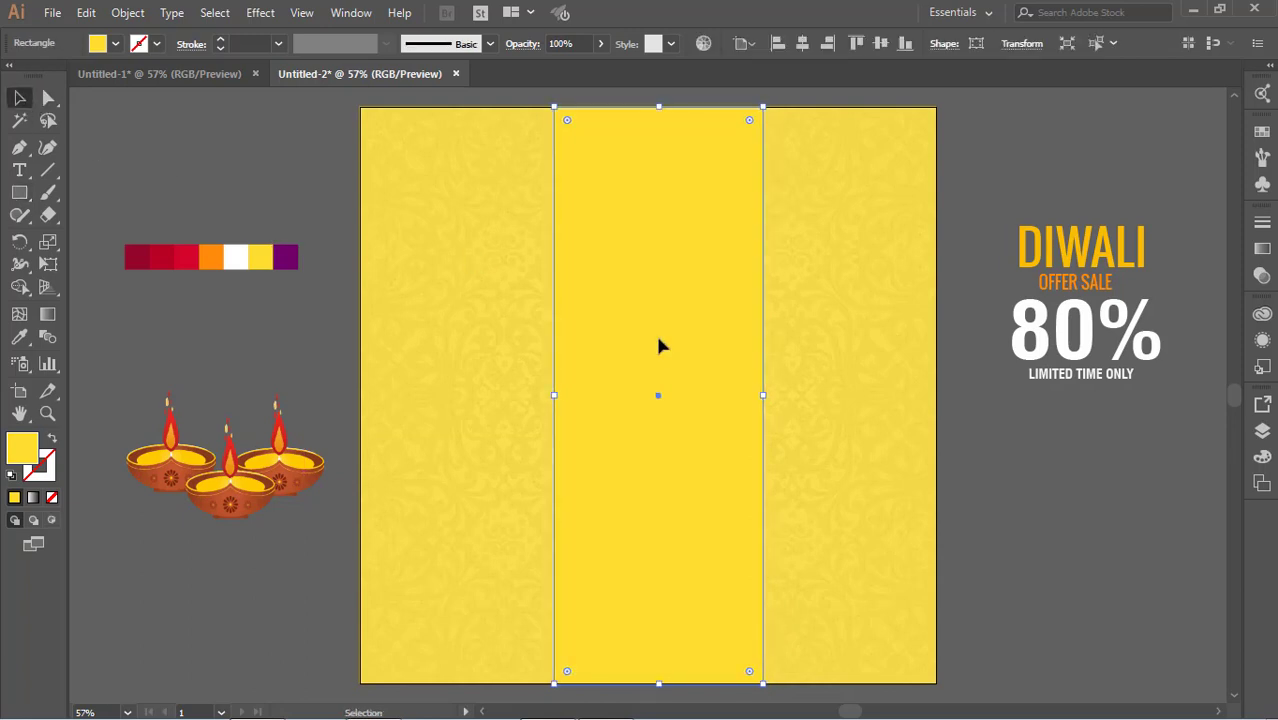
key("Left")
key("Left")
key("Left")
key("Left")
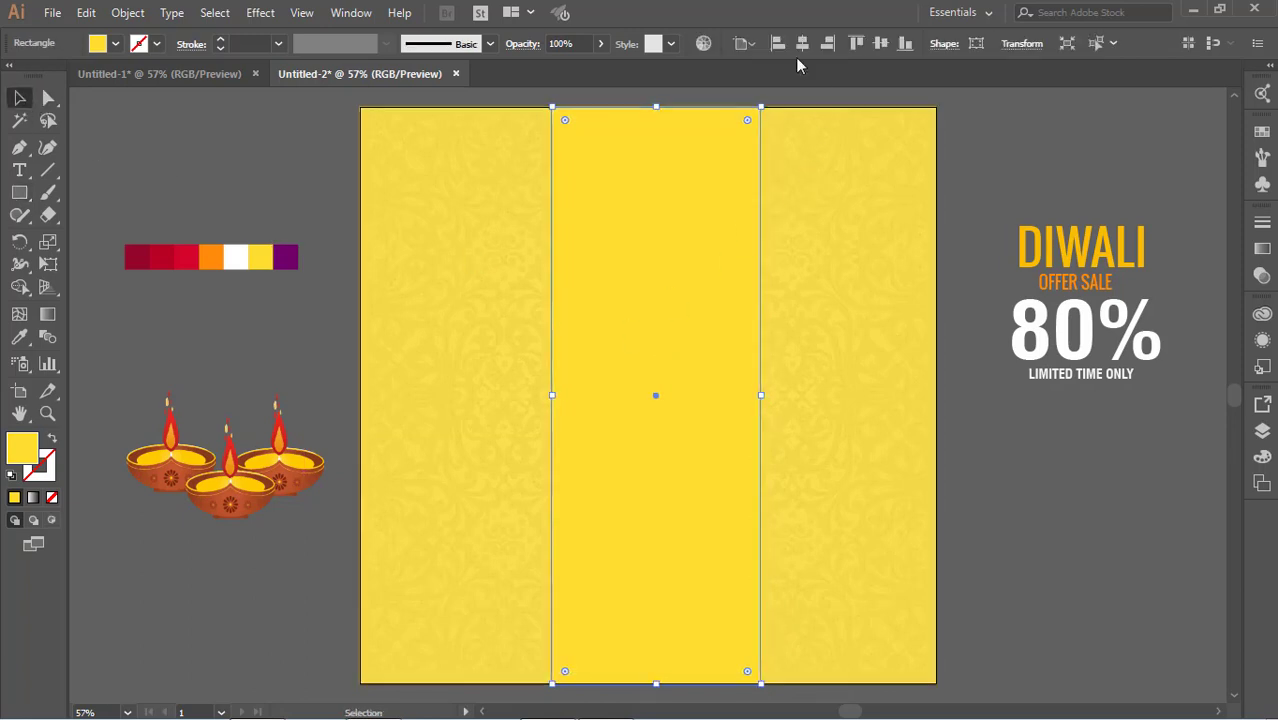
key("Left")
key("Left")
key("Left")
left_click(1043, 517)
left_click(705, 388)
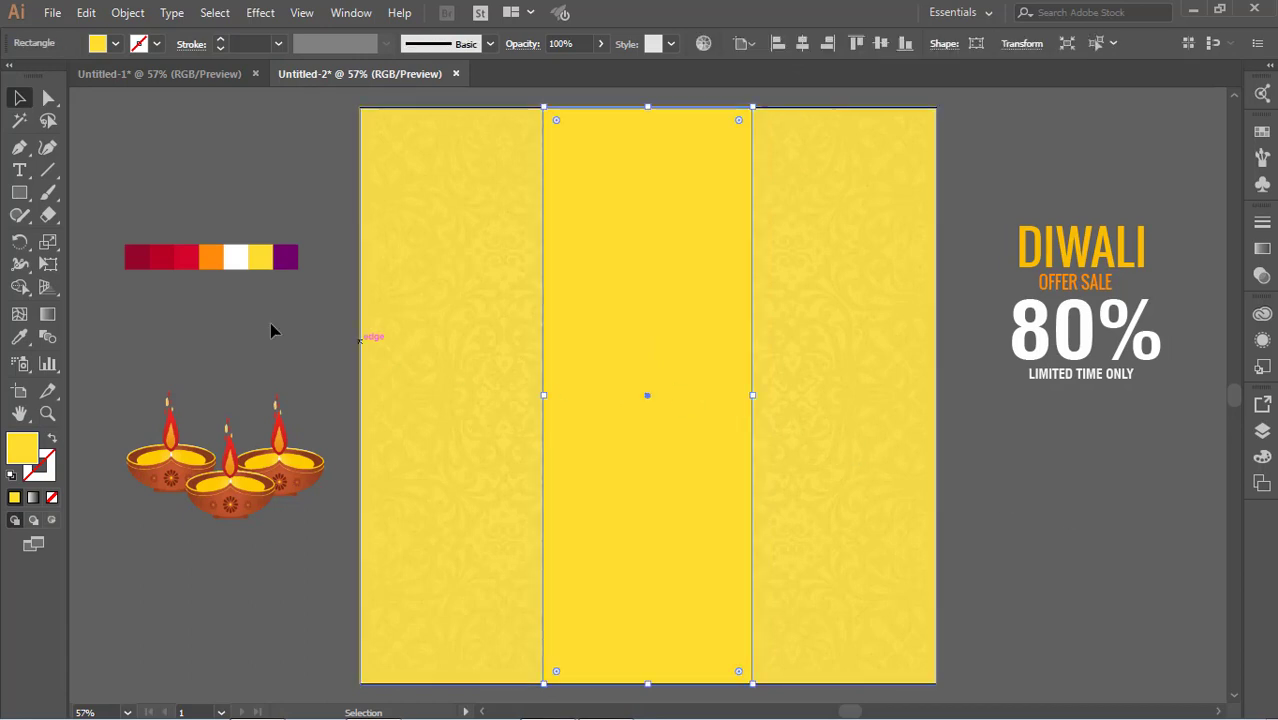
Fill the vertical strip with the purple swatch colour
left_click(19, 337)
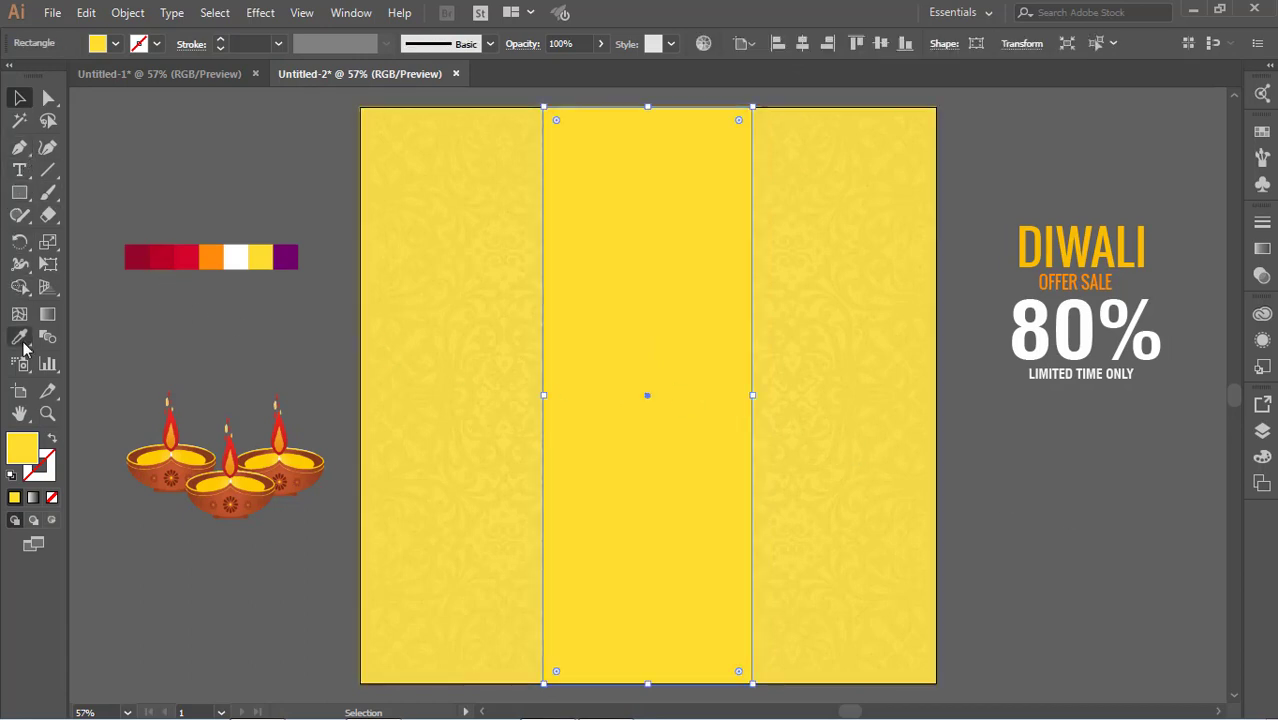
left_click(288, 255)
left_click(19, 97)
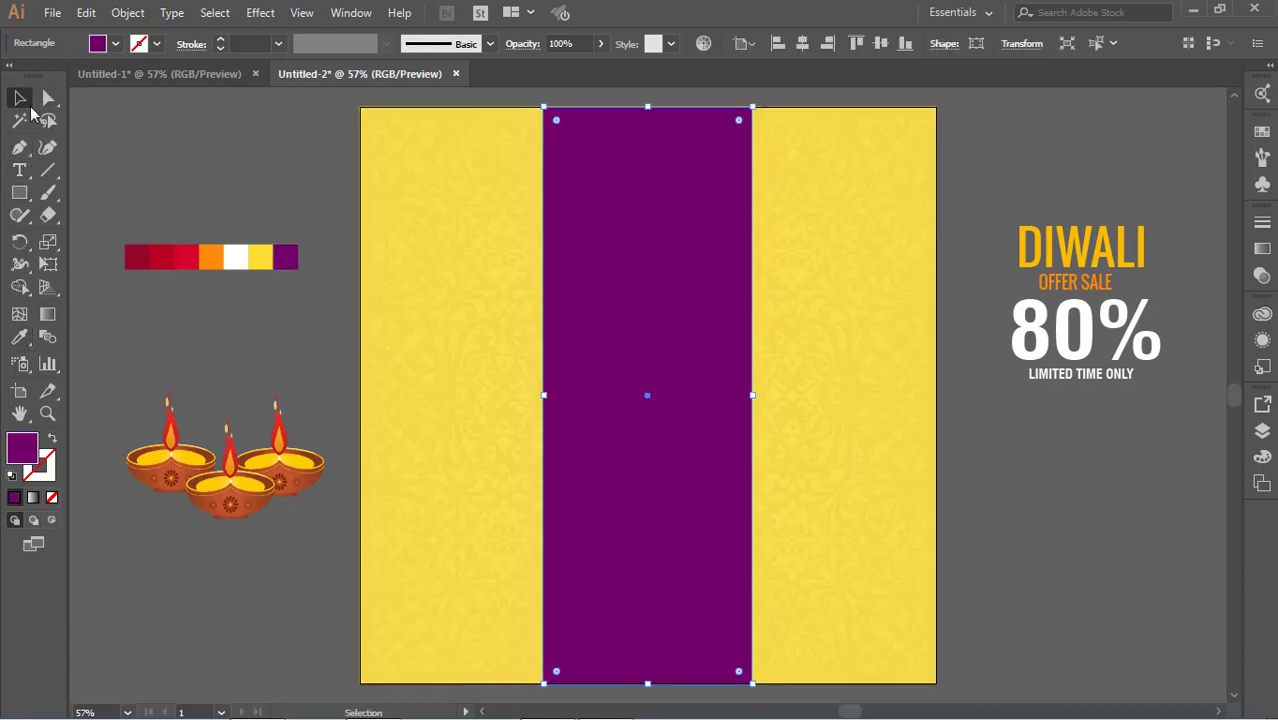
left_click(678, 298)
left_click(968, 510)
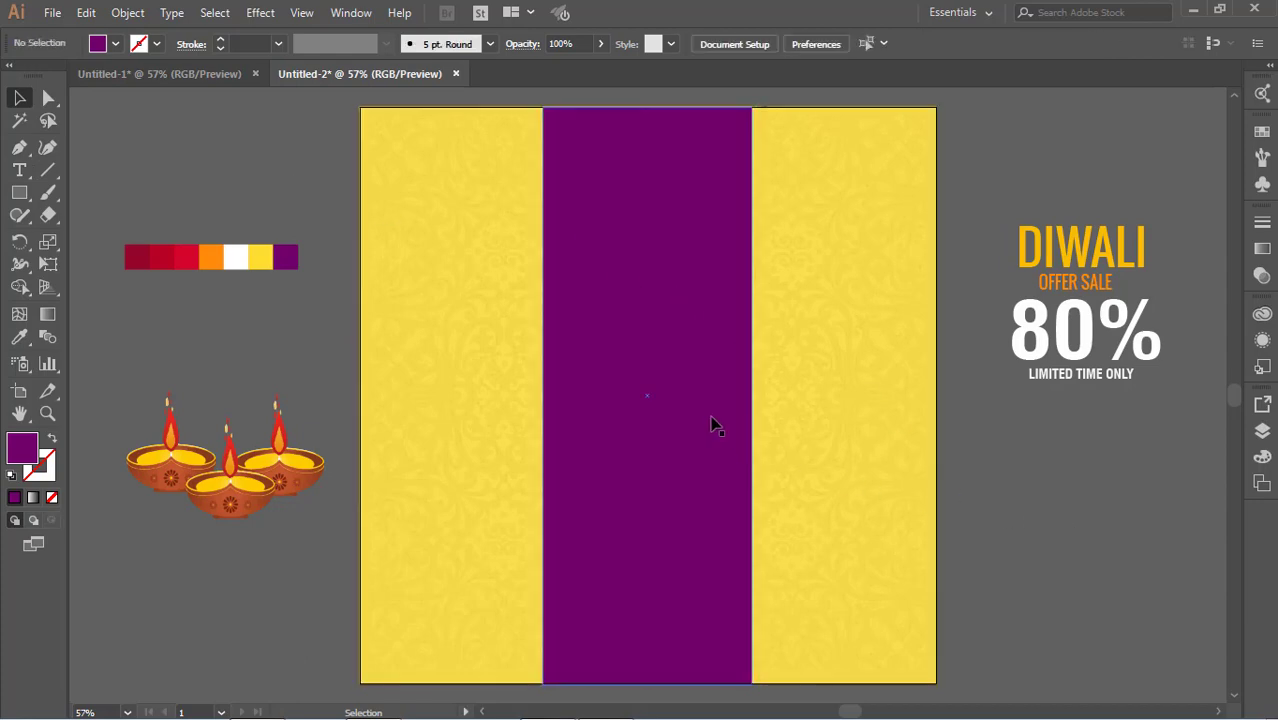
left_click(713, 422)
Apply a Drop Shadow effect to the purple strip with default settings
left_click(260, 12)
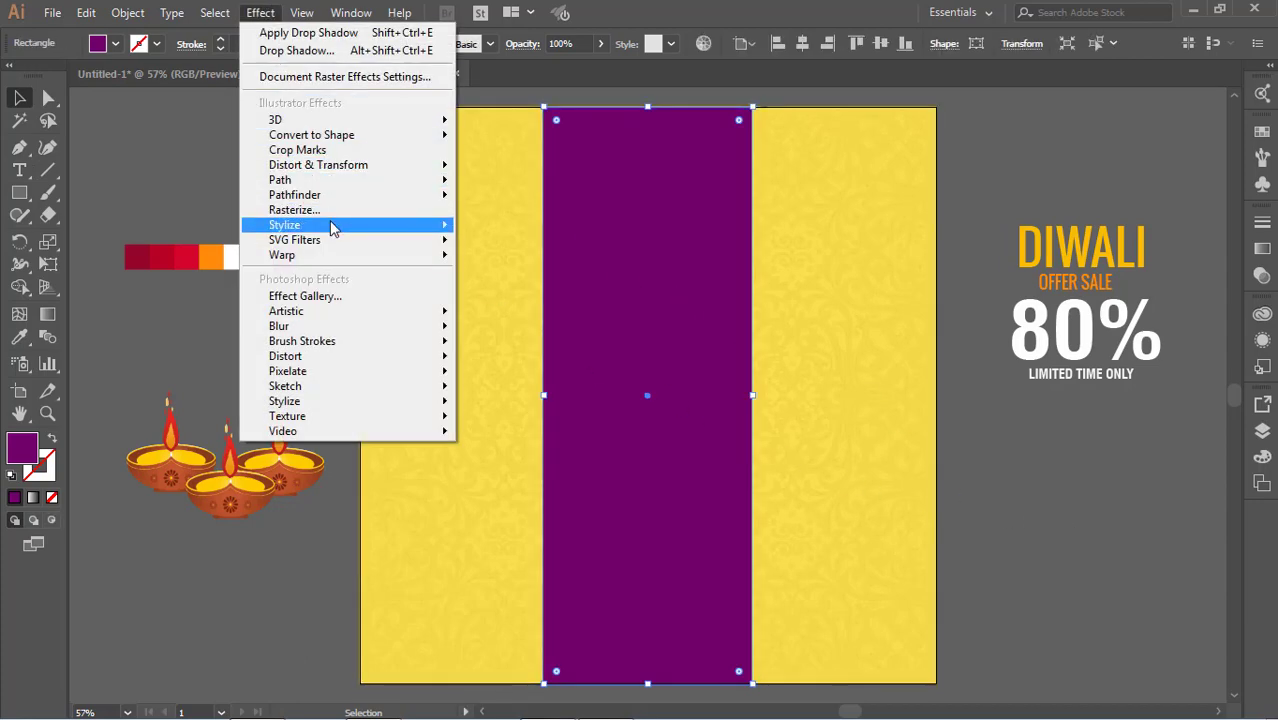
mouse_move(300, 225)
left_click(480, 226)
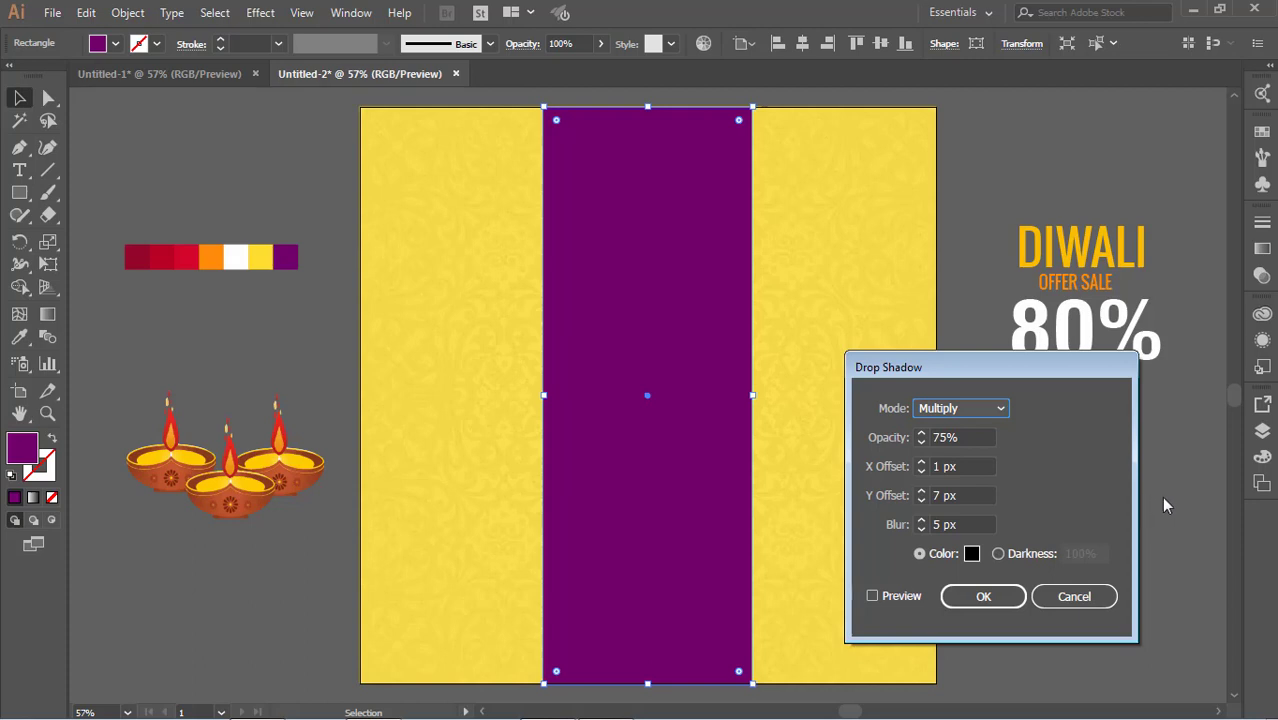
left_click(907, 597)
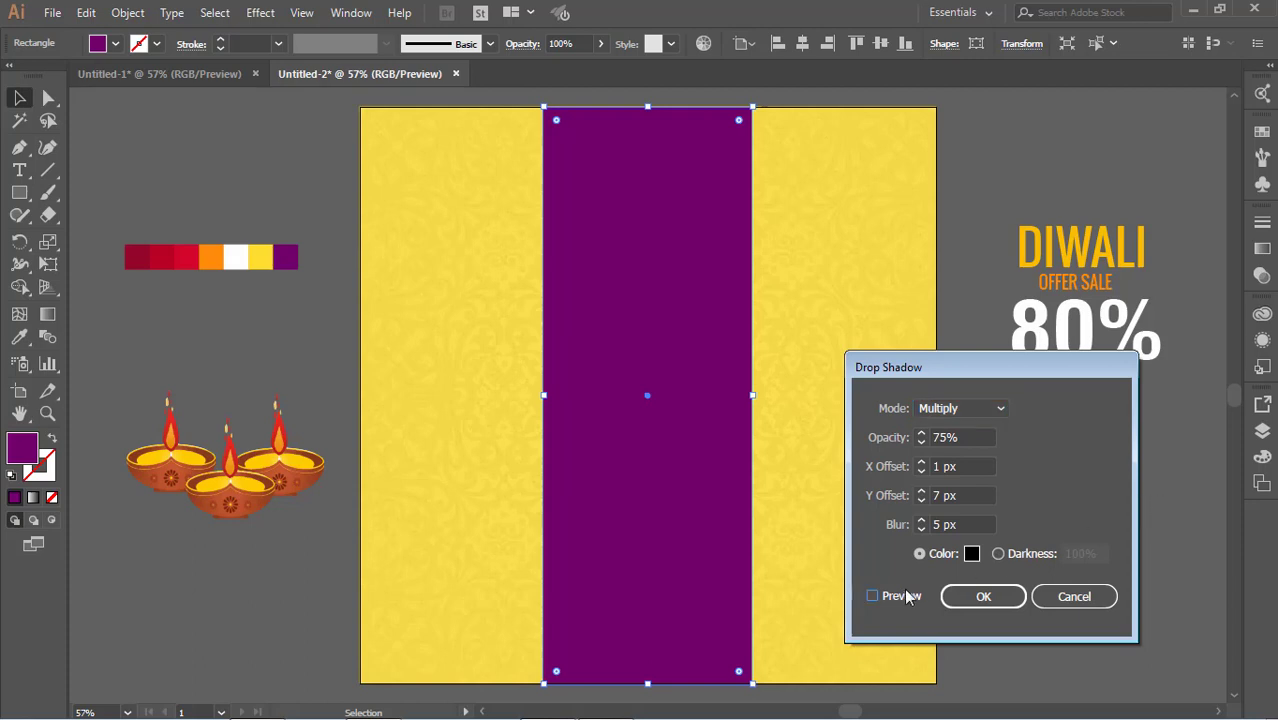
left_click(906, 592)
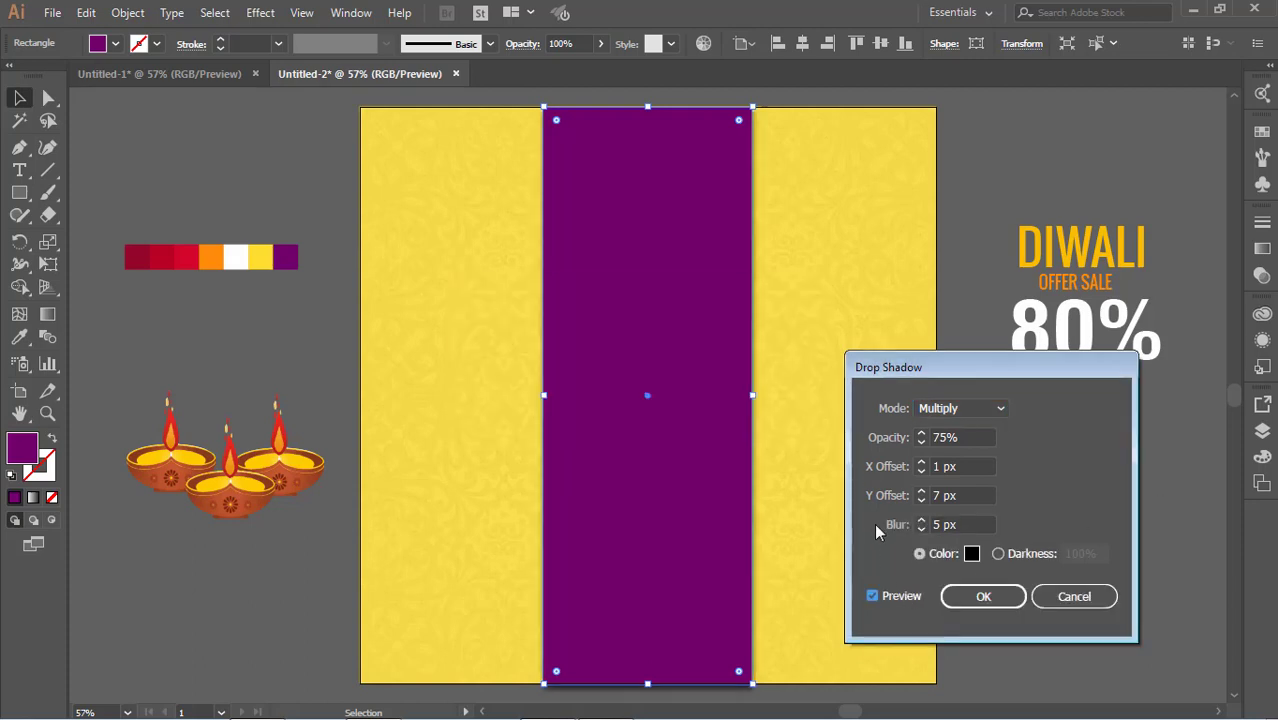
left_click(983, 596)
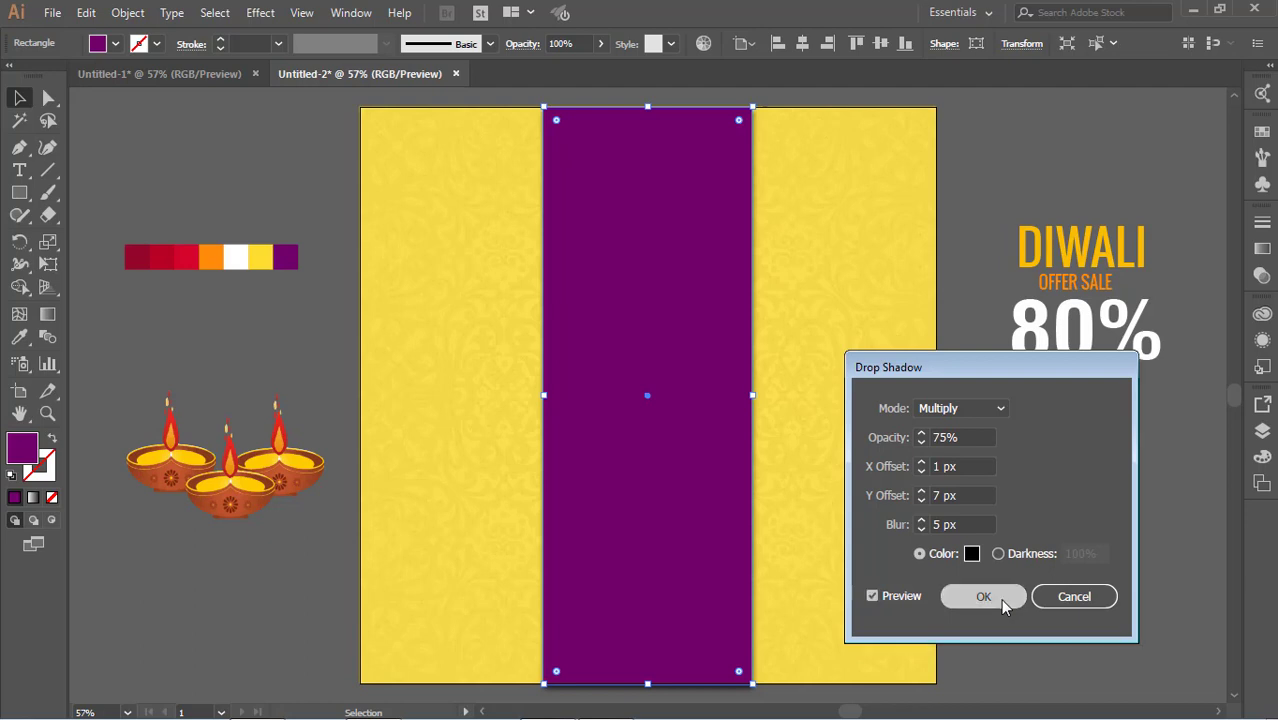
left_click(1004, 508)
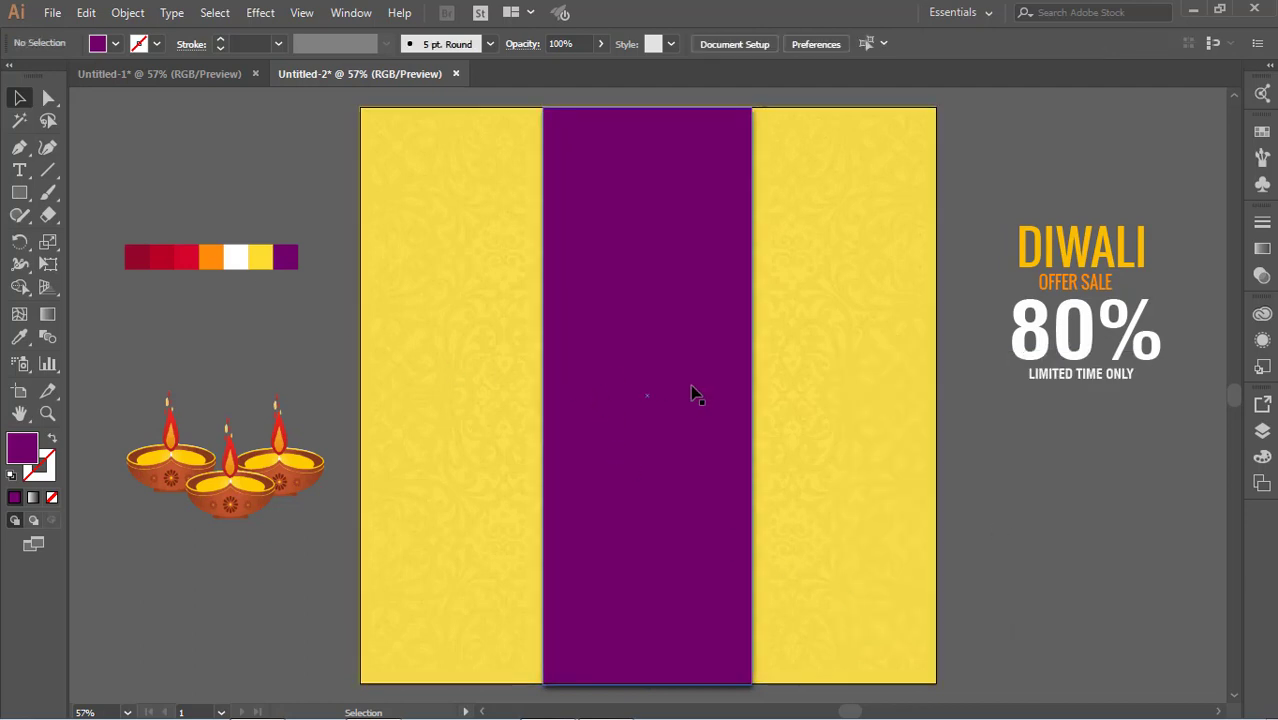
left_click(790, 396)
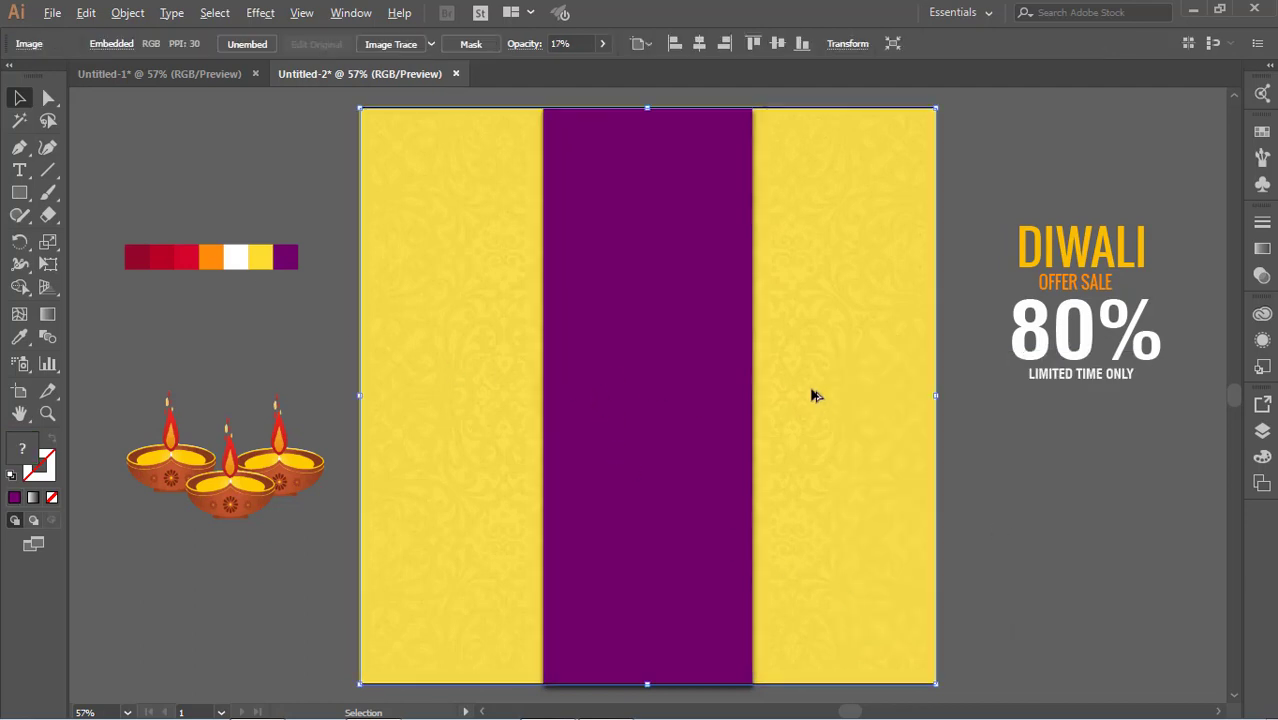
Bring the damask texture image in front of the purple strip, aligned to the poster
left_click_drag(810, 396, 888, 408)
right_click(886, 400)
mouse_move(938, 538)
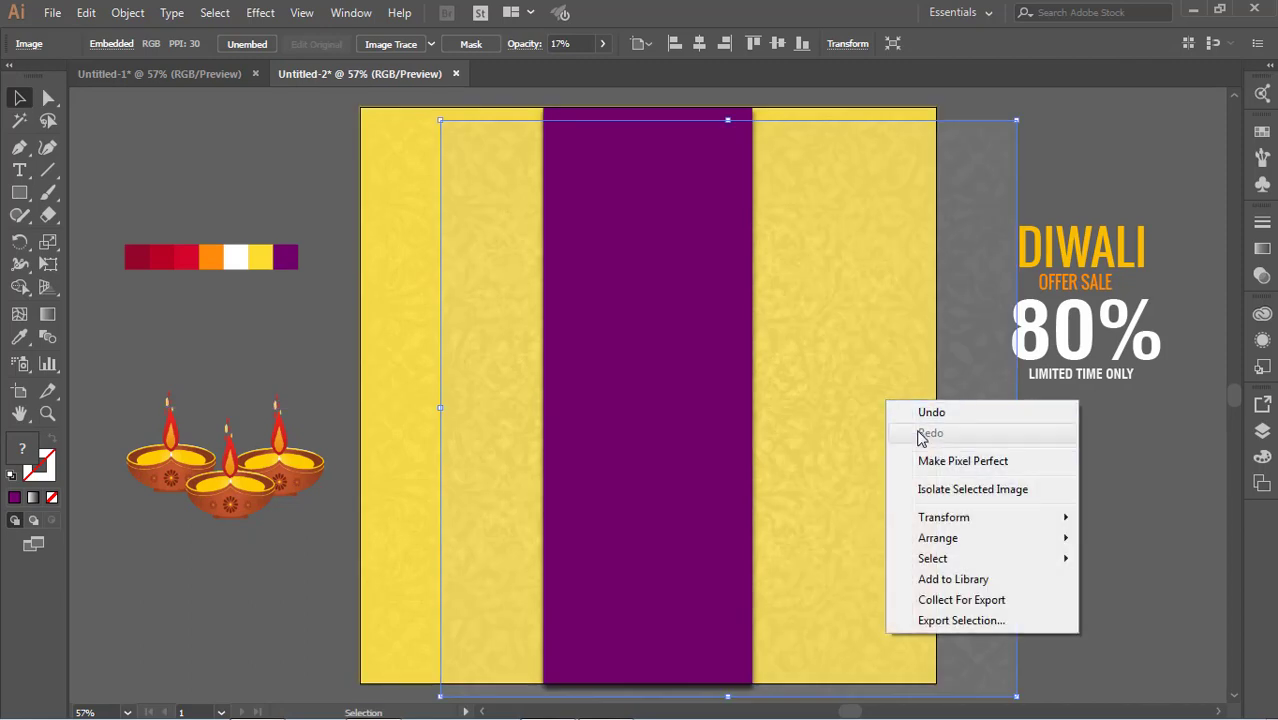
left_click(826, 541)
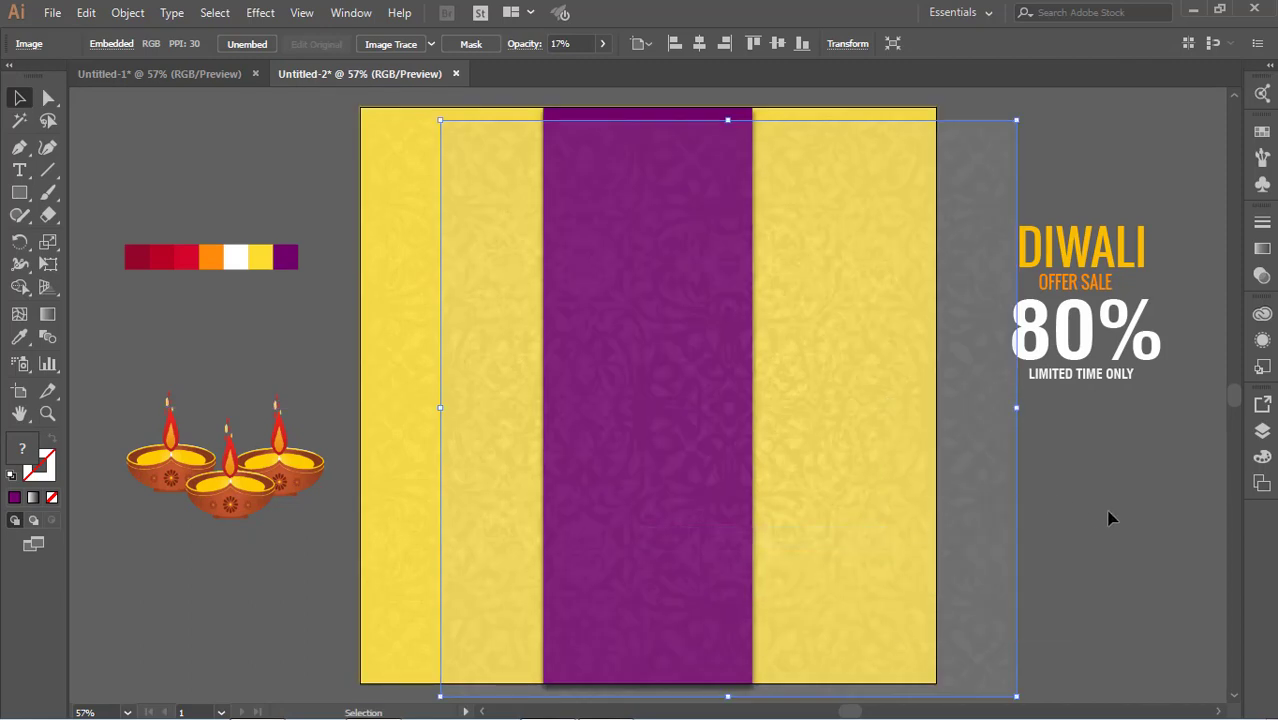
left_click(1110, 517)
left_click_drag(792, 420, 716, 410)
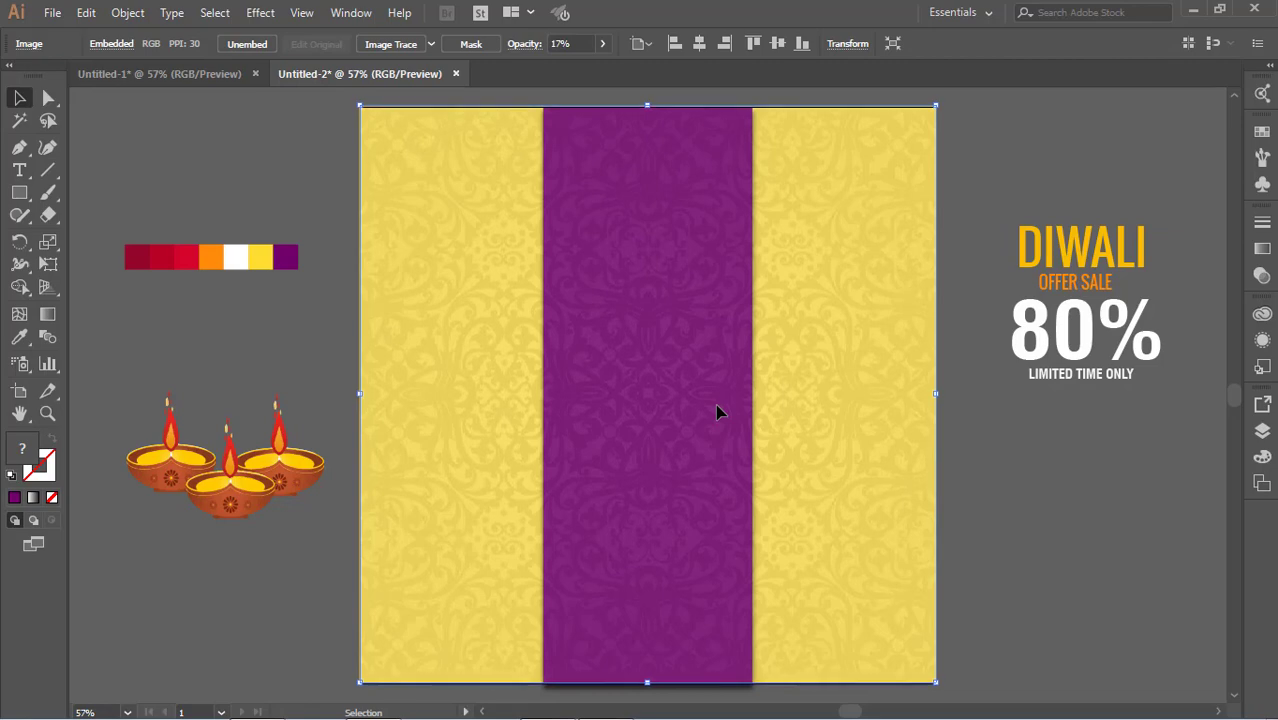
Trim the texture to the purple strip's width and set its opacity to 11%
left_click(938, 394)
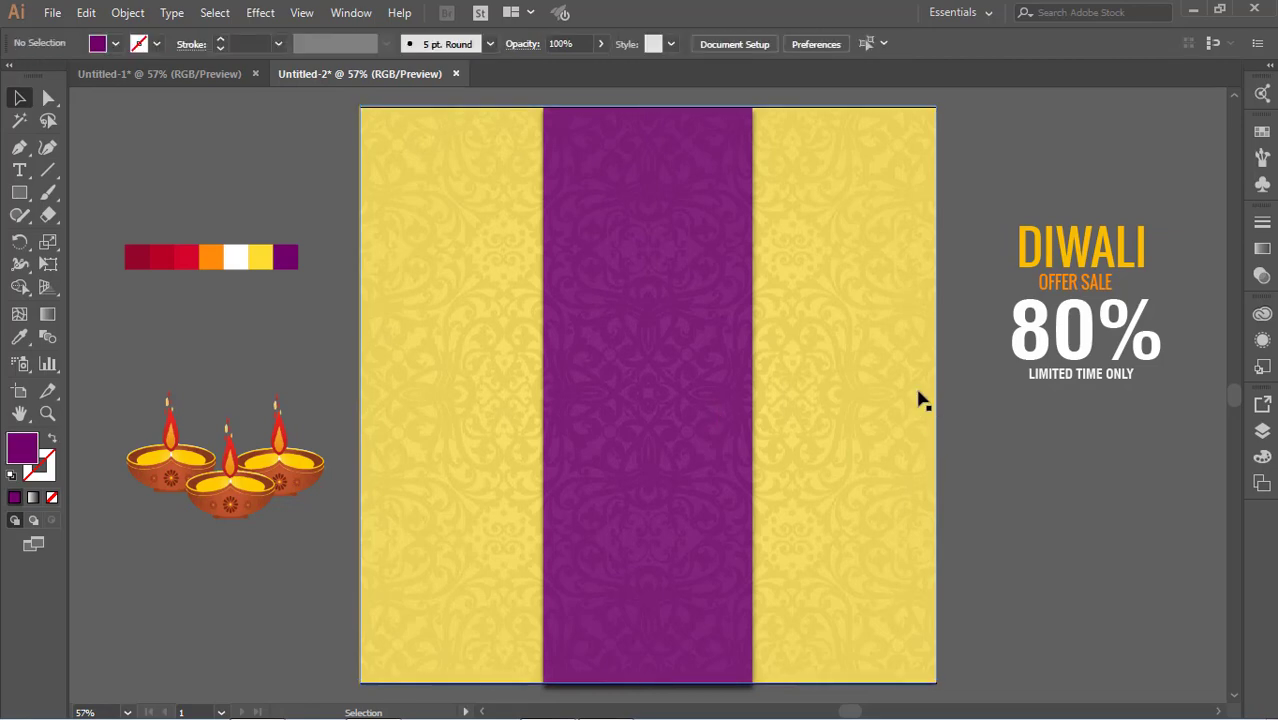
left_click(922, 397)
left_click_drag(935, 395, 752, 391)
mouse_move(360, 392)
left_mouse_down()
mouse_move(451, 423)
mouse_move(544, 430)
left_mouse_up()
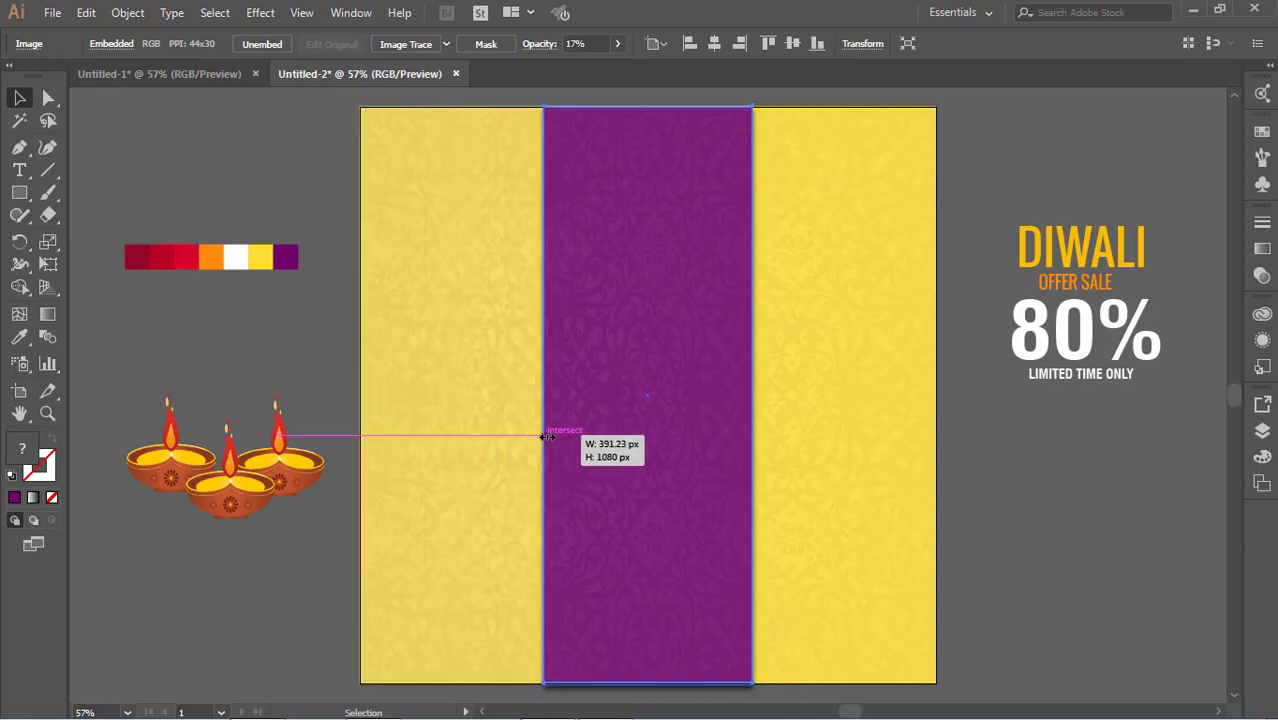
left_click(1035, 502)
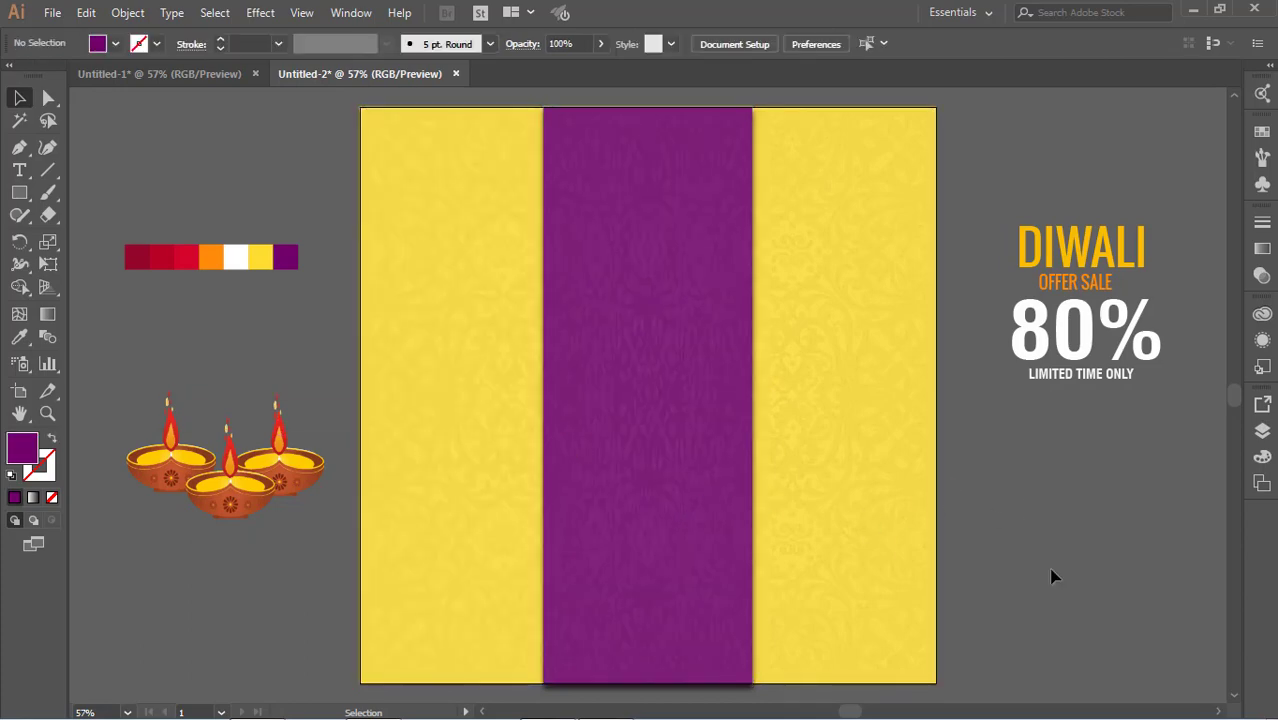
left_click(662, 414)
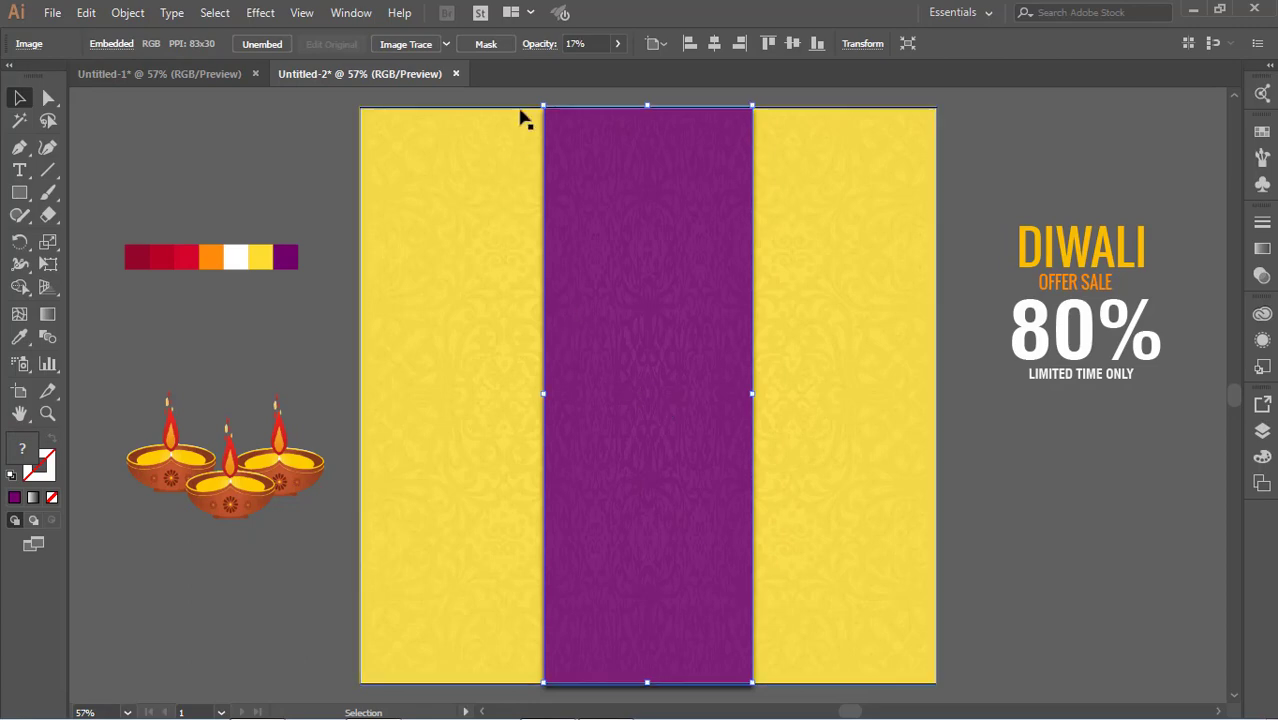
left_click(618, 44)
type("11")
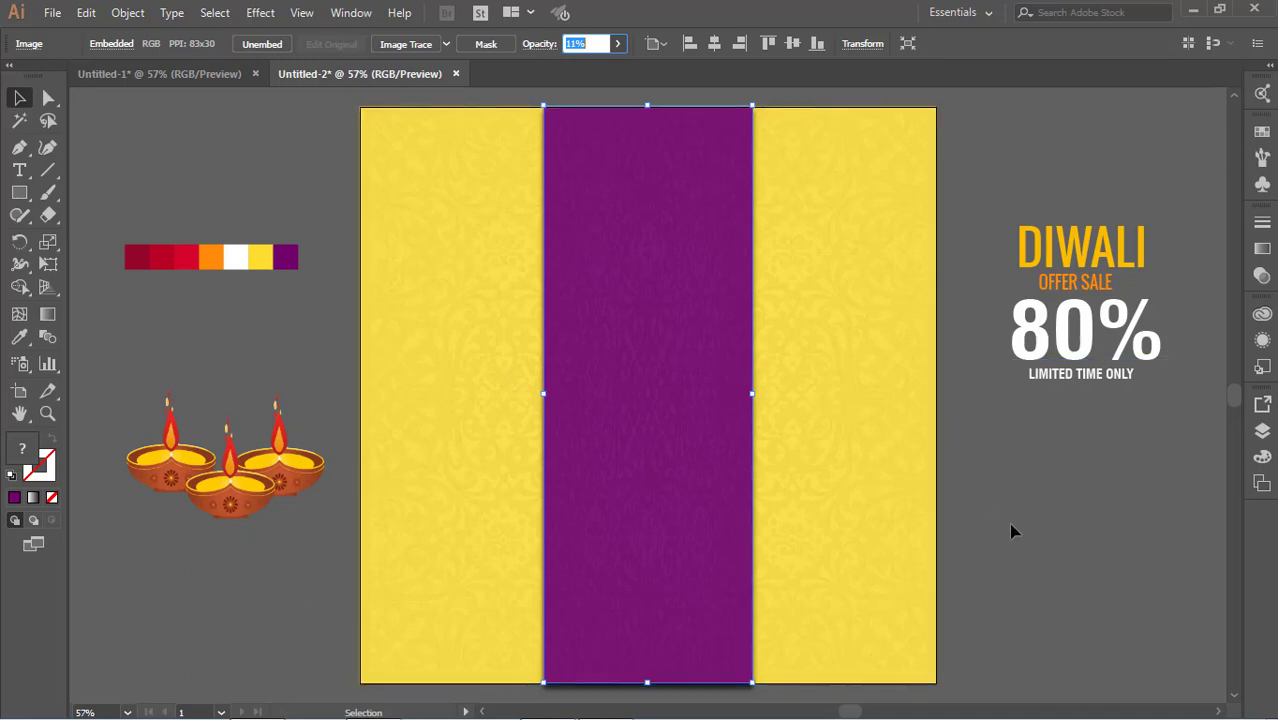
left_click_drag(20, 194, 114, 234)
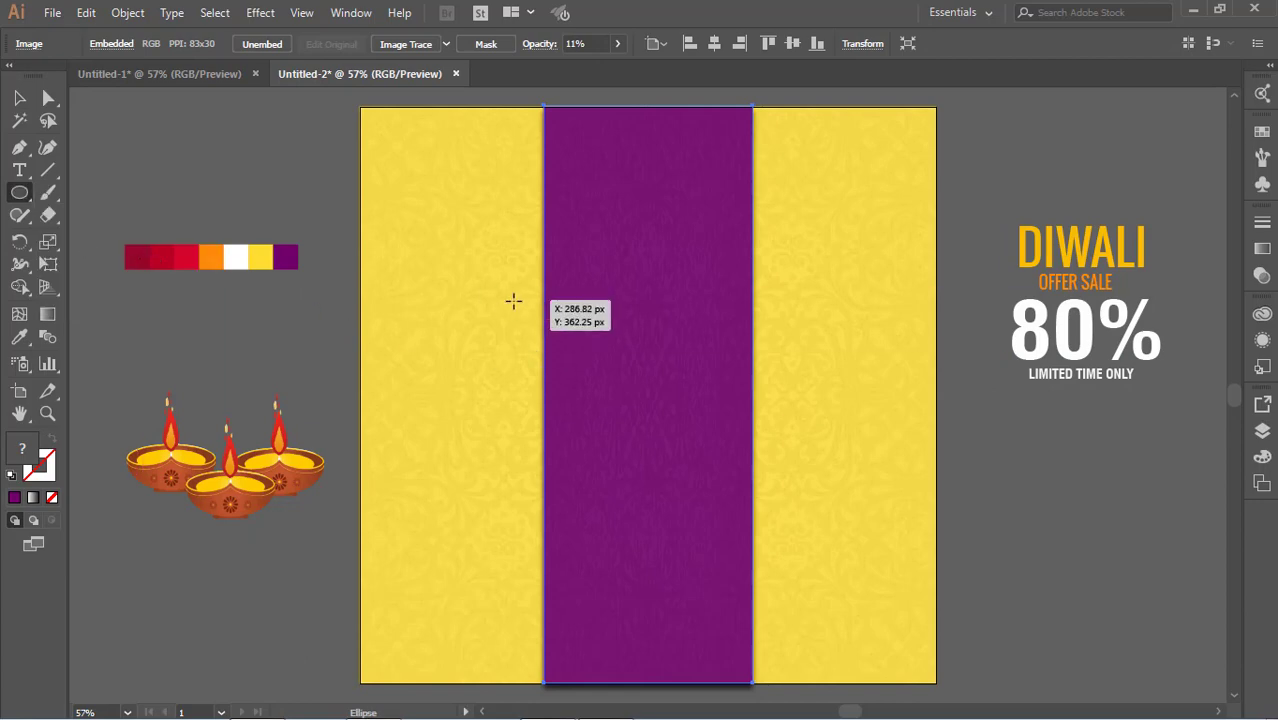
Draw a circle, shrink it, and centre it on the purple strip's upper half
mouse_move(510, 300)
left_mouse_down()
mouse_move(745, 473)
mouse_move(773, 451)
left_mouse_up()
left_click(19, 97)
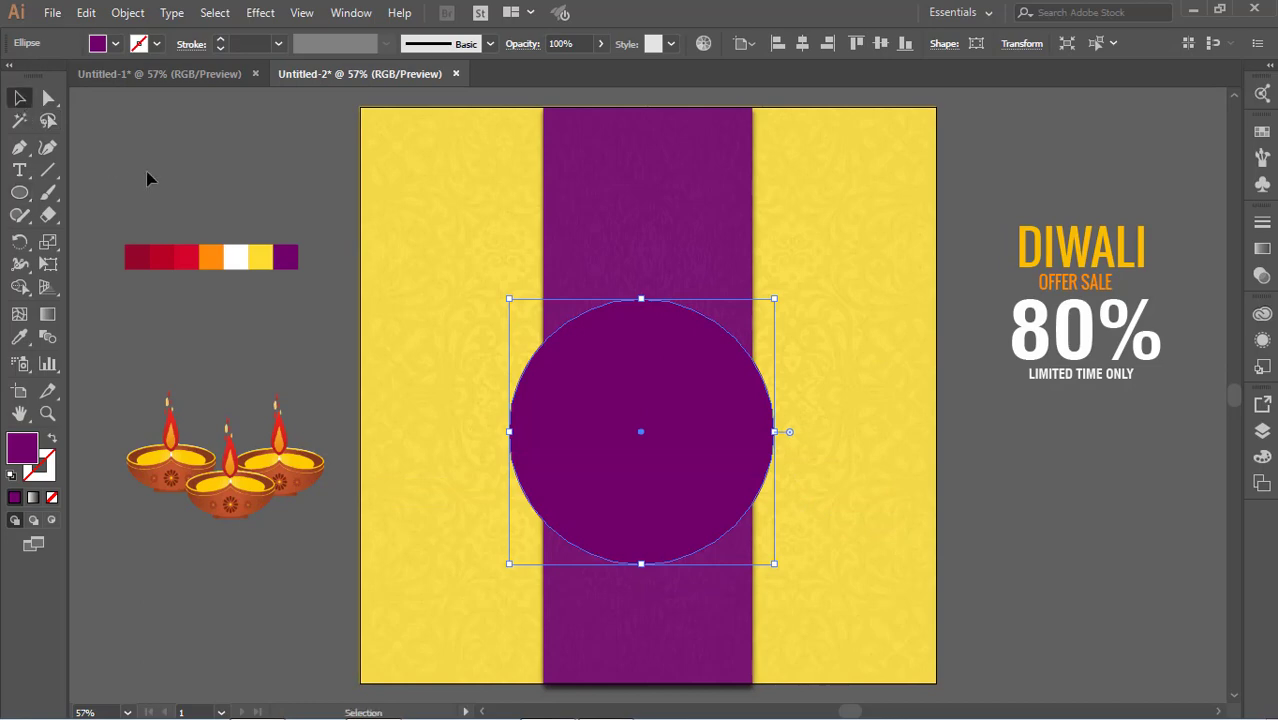
mouse_move(662, 419)
left_mouse_down()
mouse_move(662, 368)
mouse_move(681, 369)
left_mouse_up()
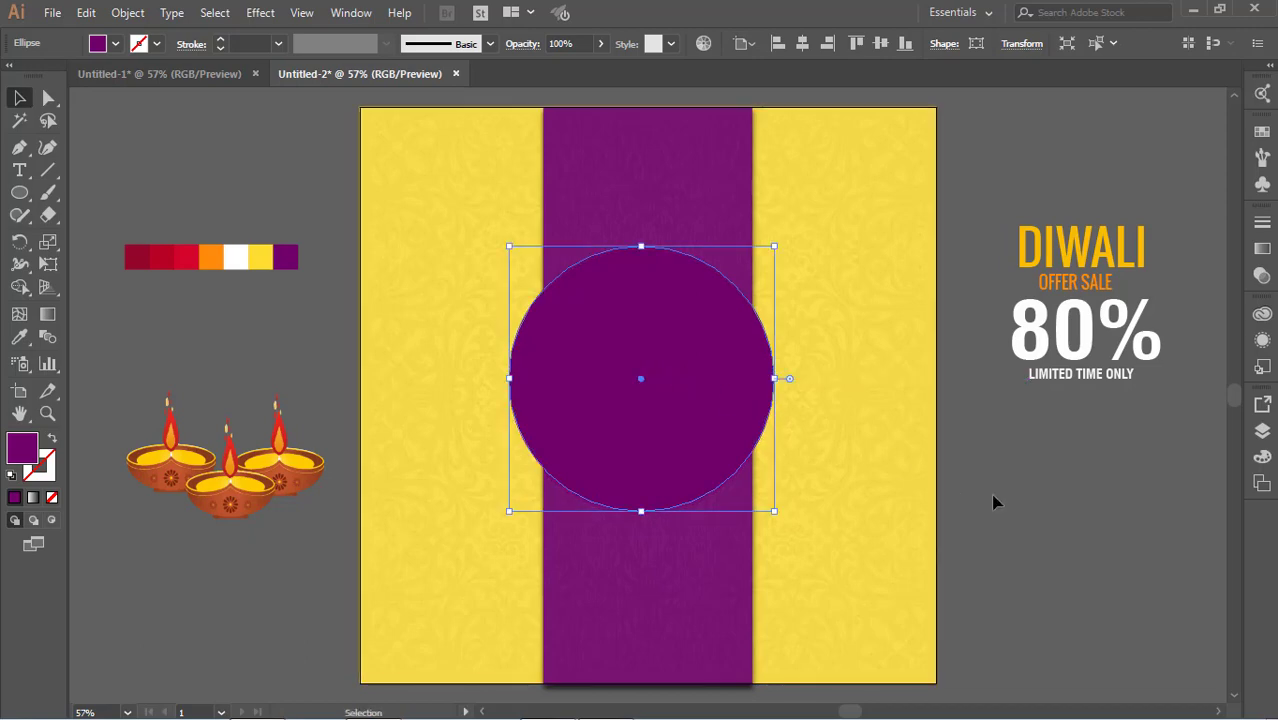
left_click(720, 412, "shift")
left_click(720, 410, "shift")
left_click_drag(776, 249, 745, 286)
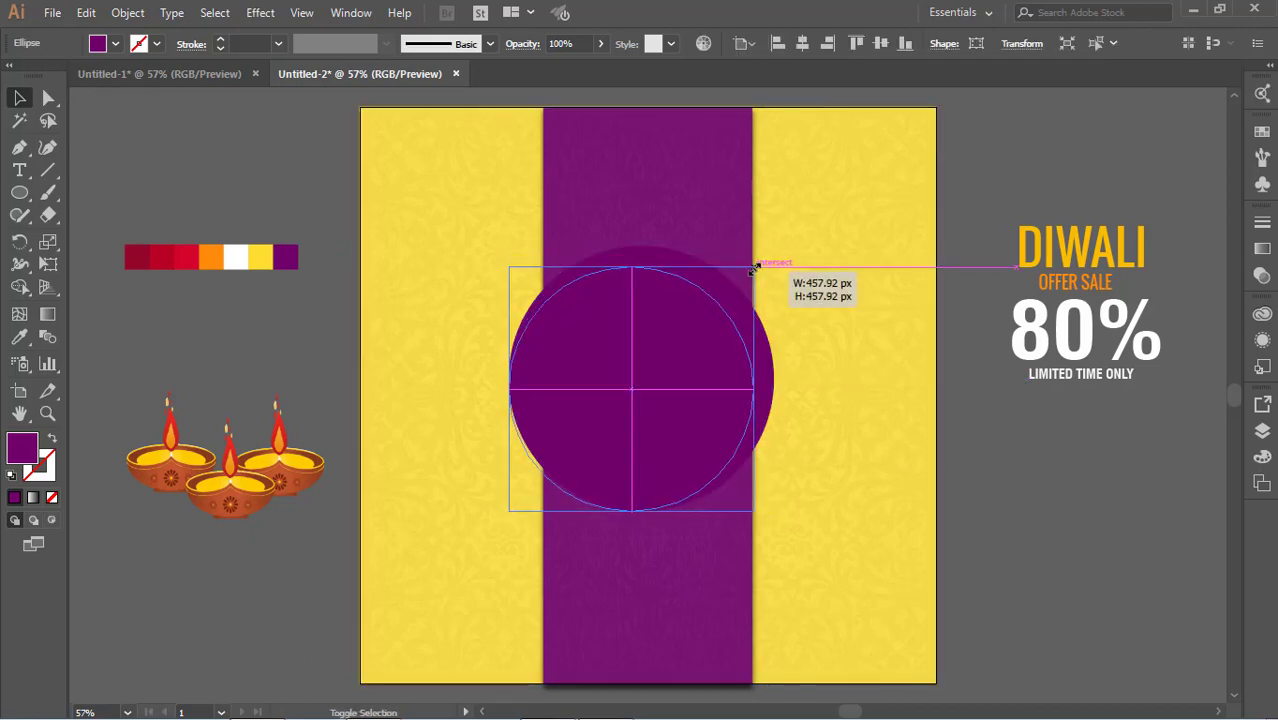
left_click_drag(657, 384, 680, 383)
left_click(807, 442)
left_click(647, 400)
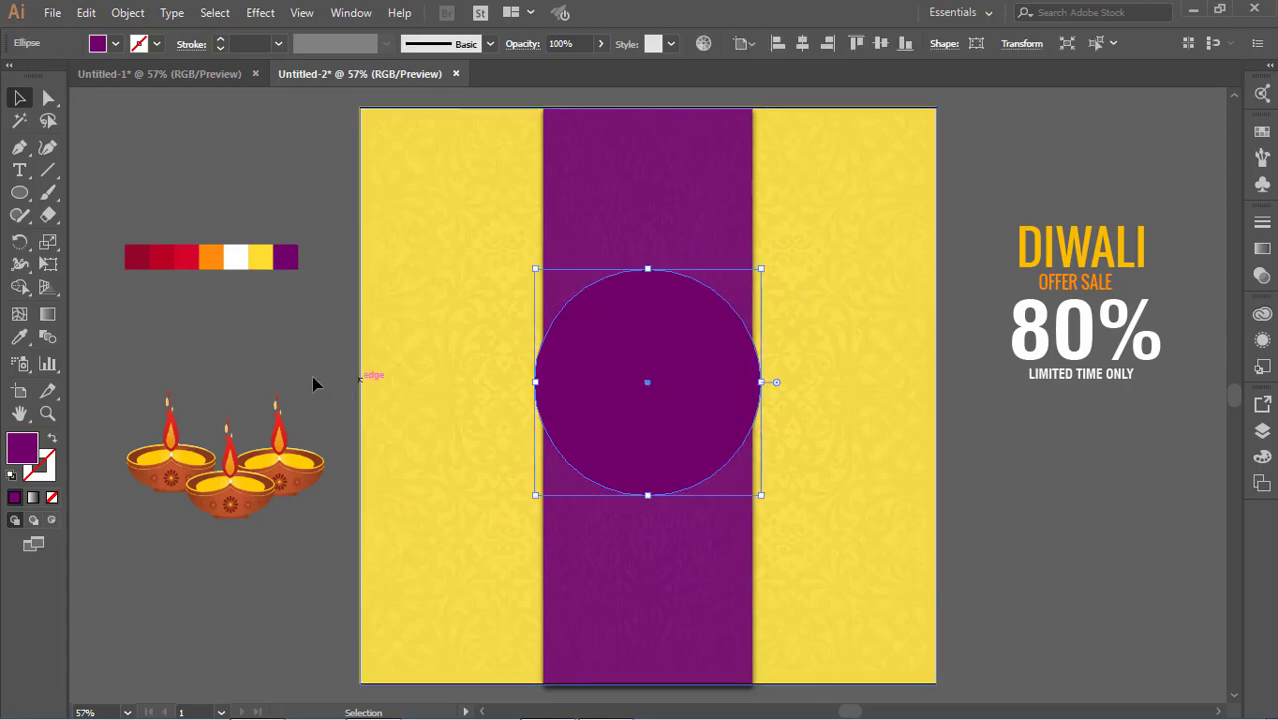
left_click(19, 337)
Fill the circle with dark red, then drag out a copy and enlarge it
left_click(135, 257)
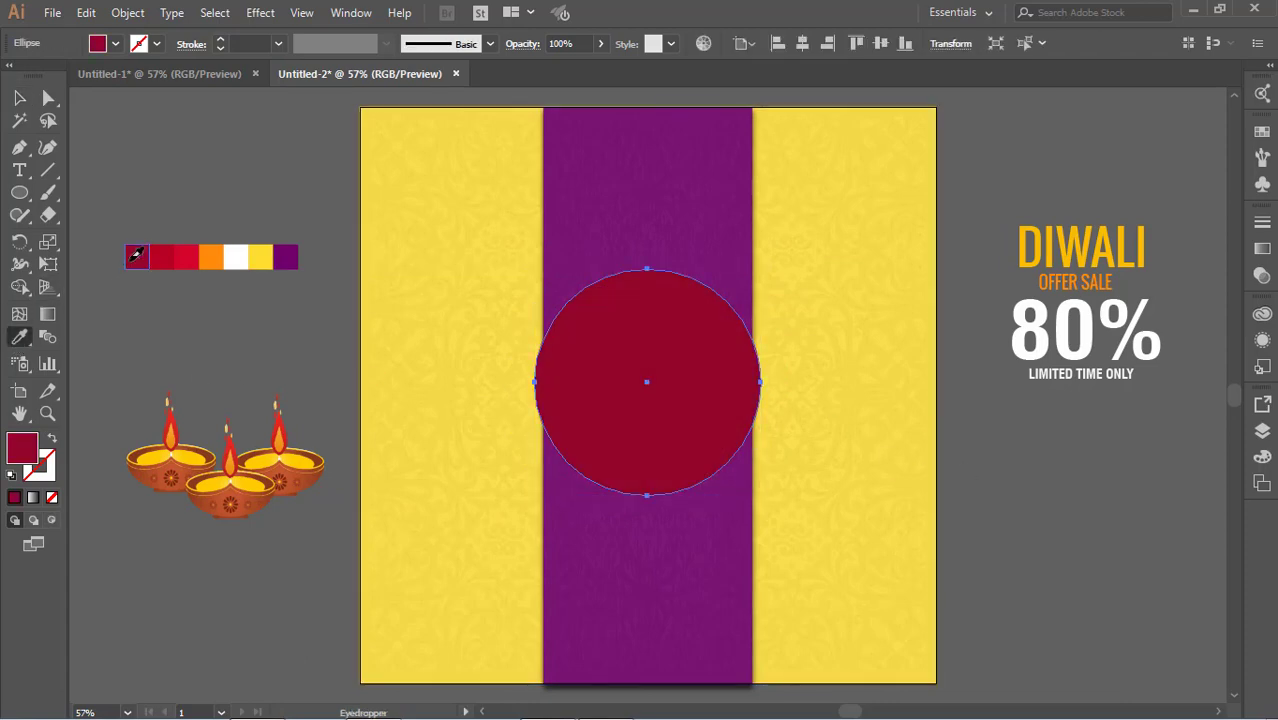
left_click(19, 97)
left_click(716, 413)
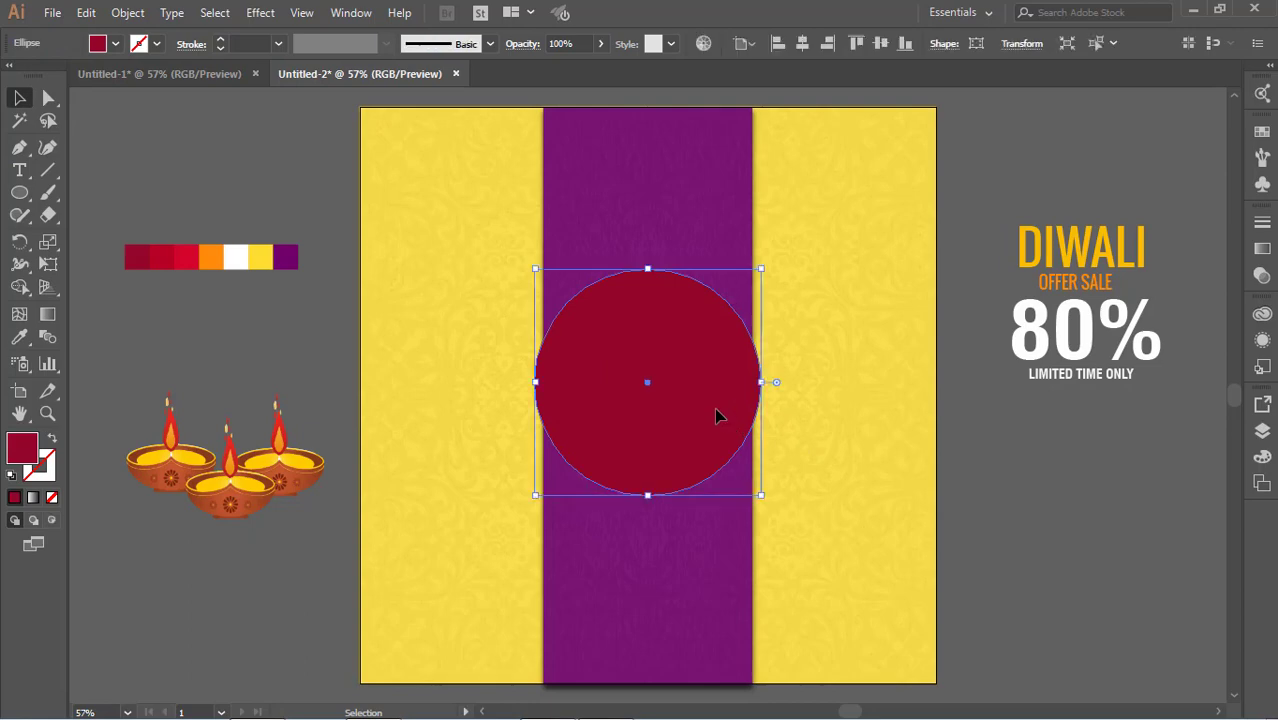
left_click_drag(716, 413, 733, 422)
left_click(913, 499)
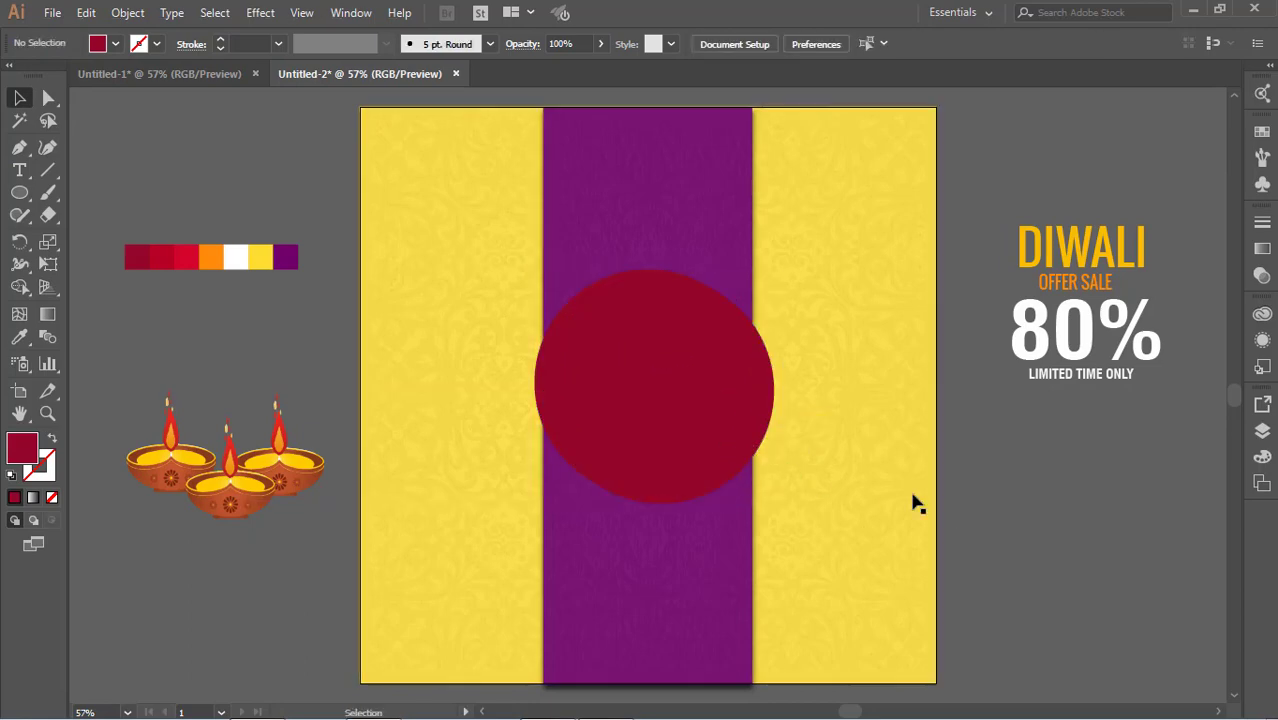
left_click(630, 280)
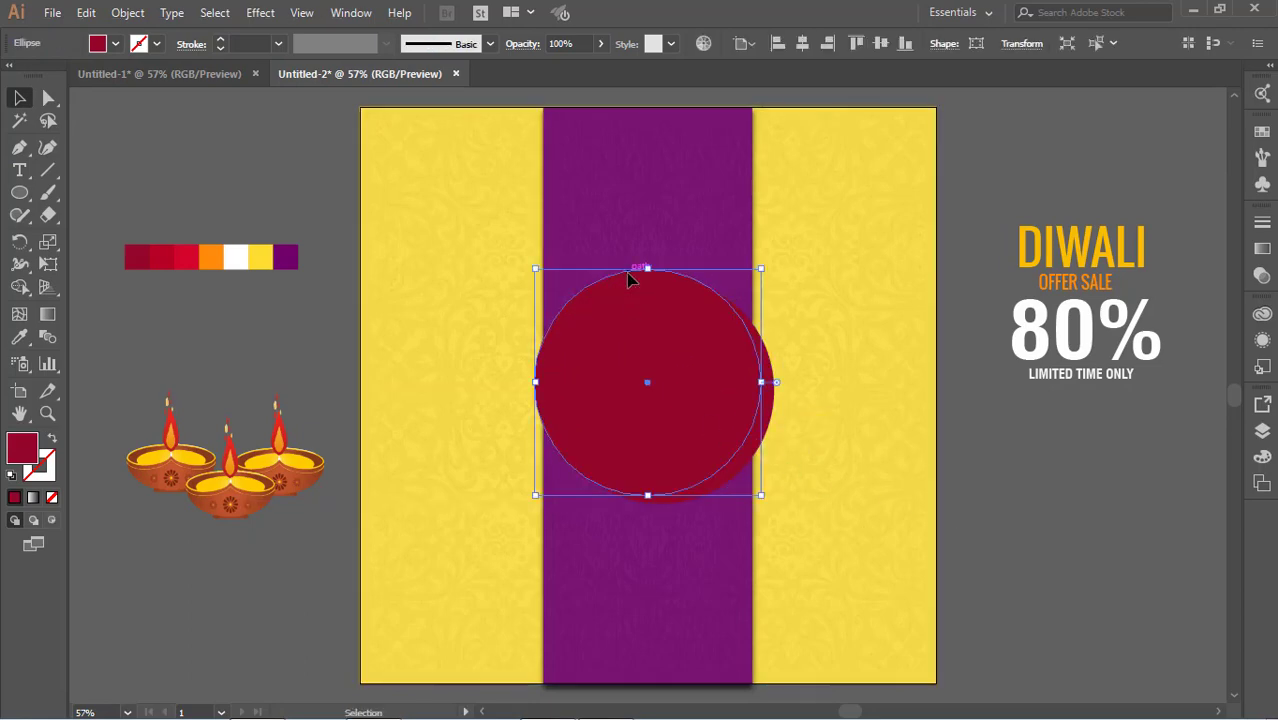
left_click_drag(760, 265, 785, 247)
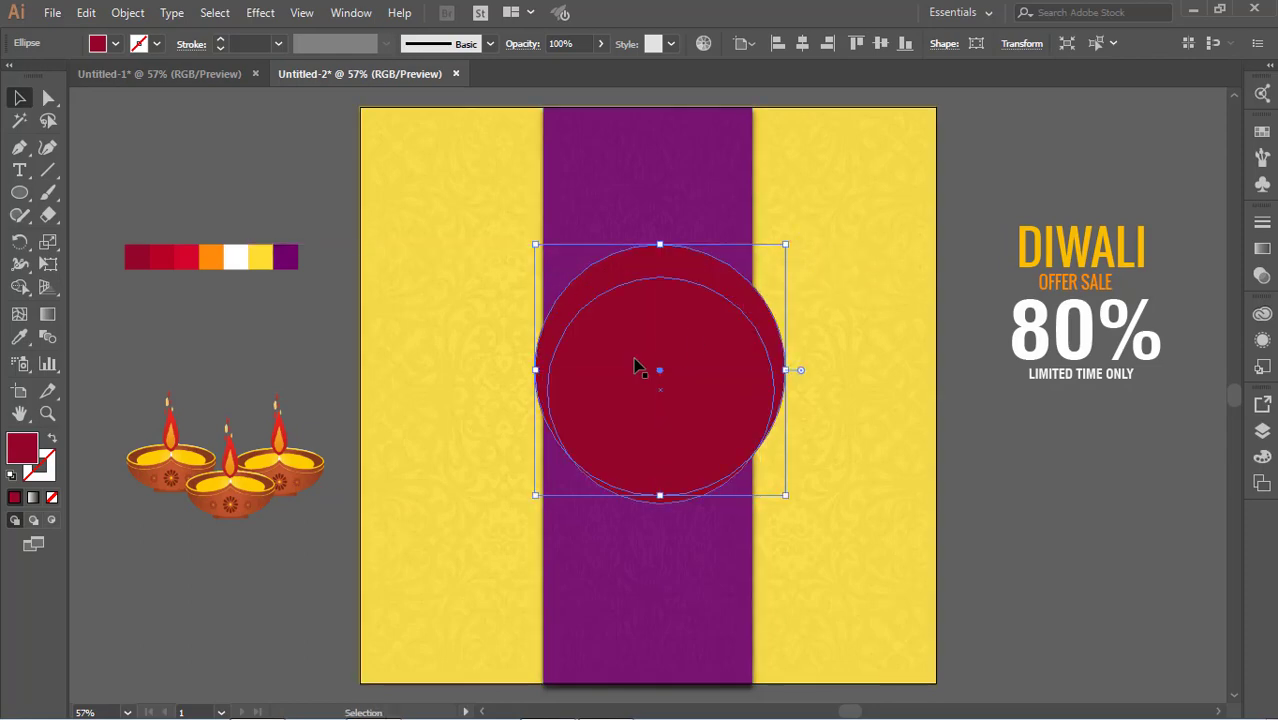
Sample a brighter red for the large circle and position the dark red circle over it
left_click(18, 338)
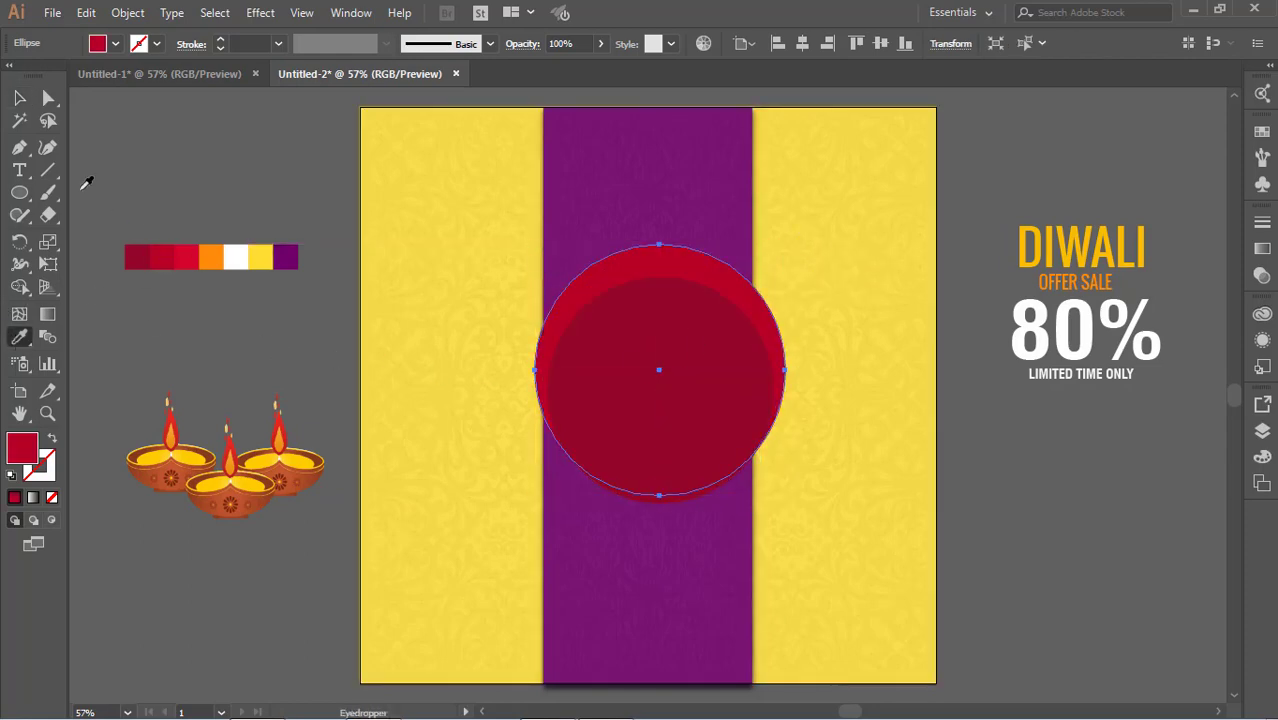
key("v")
left_click(467, 319)
left_click_drag(666, 403, 668, 393)
left_click(1058, 575)
left_click_drag(730, 419, 727, 402)
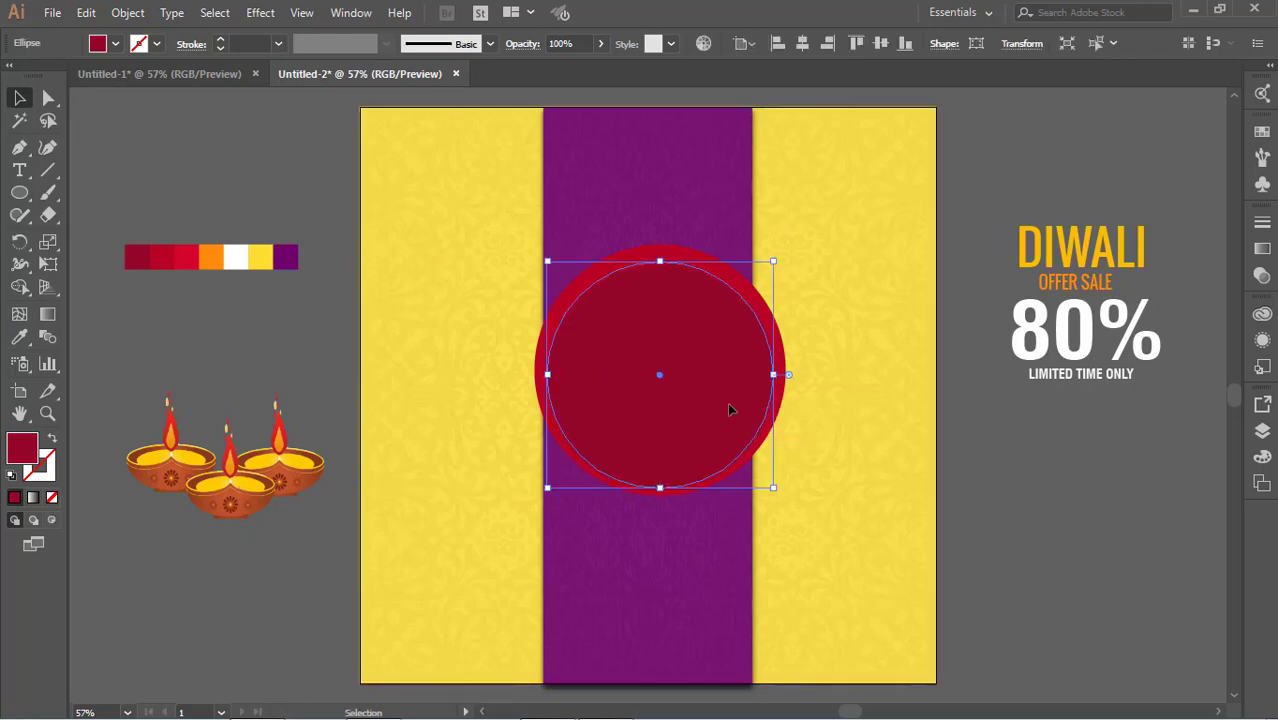
key("Up")
key("Up")
key("Up")
key("Up")
key("Up")
key("Up")
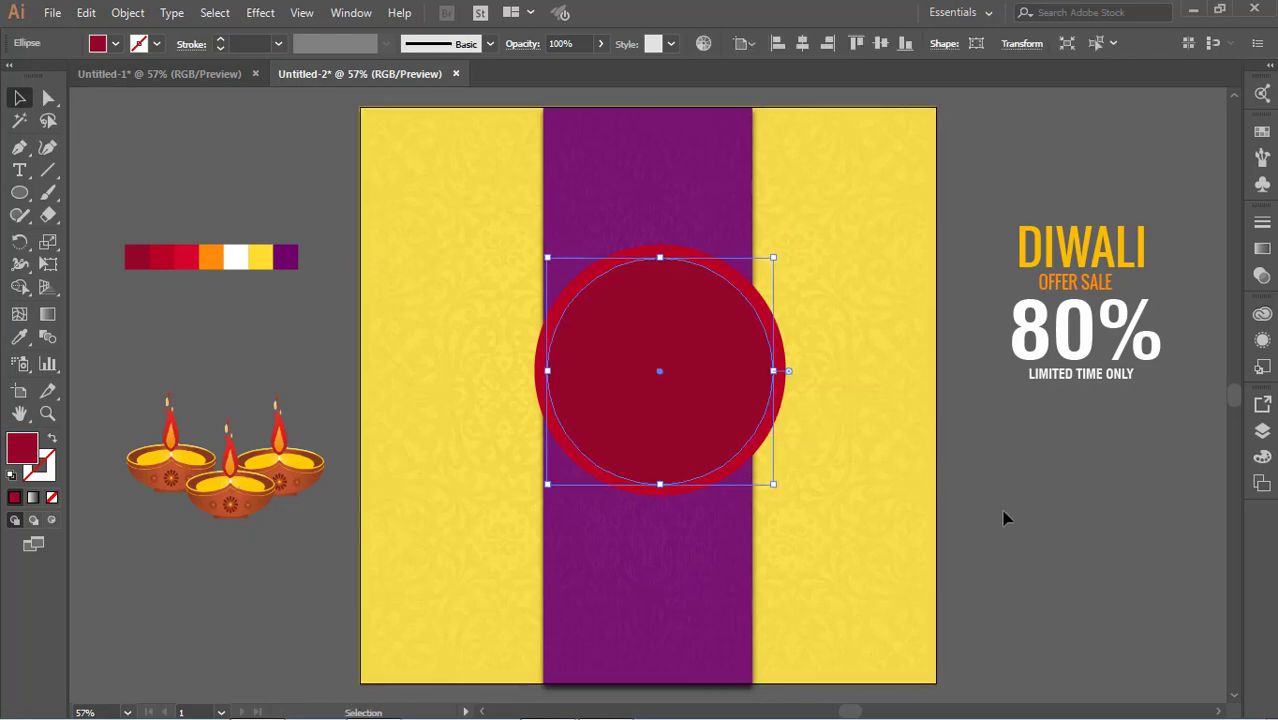
key("Up")
key("Up")
key("Up")
key("Up")
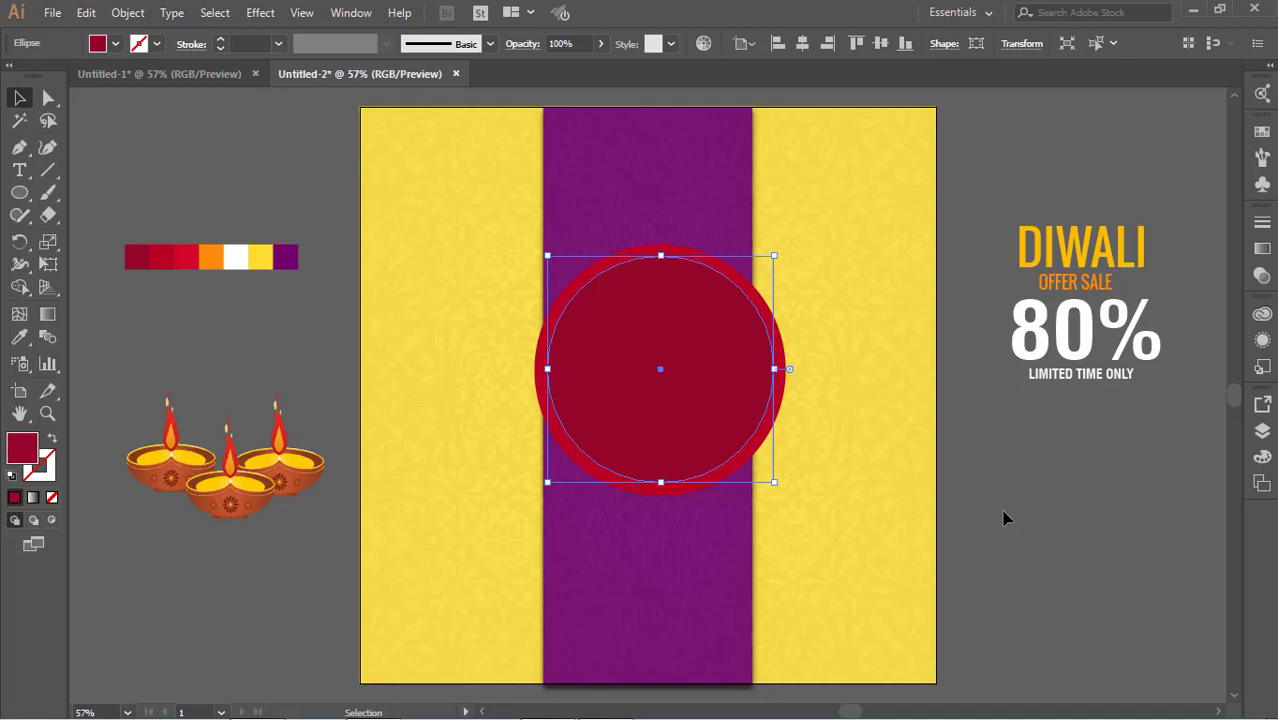
Drag out another slightly offset copy of the circle
left_click(919, 499)
left_click(759, 410)
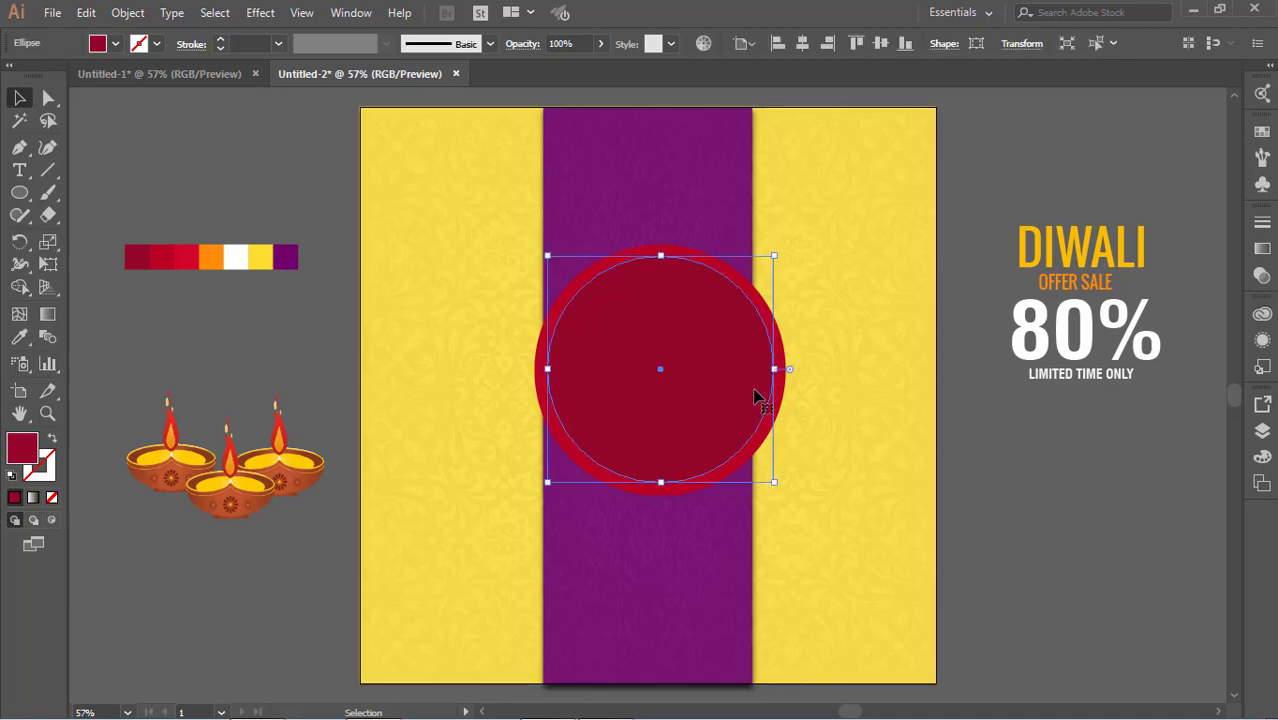
left_click(846, 410)
left_click_drag(773, 334, 791, 337)
Fill the circle copy with the bright red swatch colour
left_click(1101, 488)
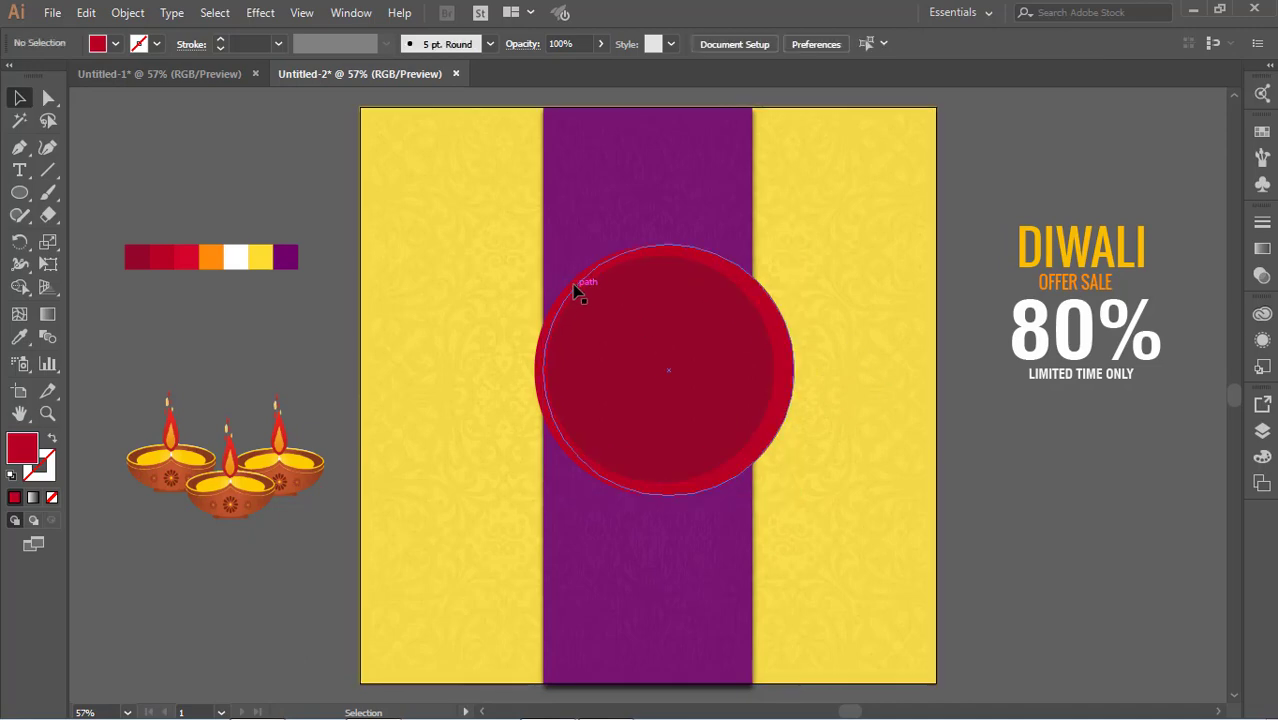
left_click(577, 285)
left_click(19, 337)
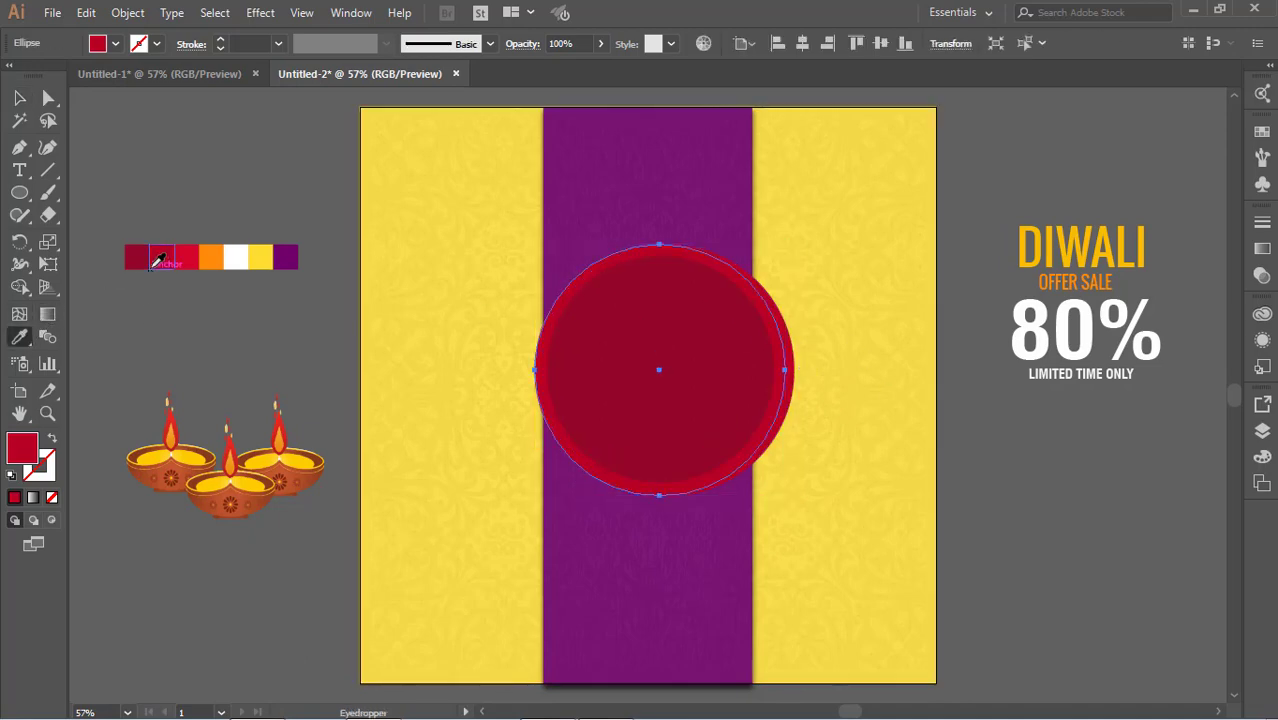
left_click(185, 260)
left_click(19, 97)
left_click(293, 174)
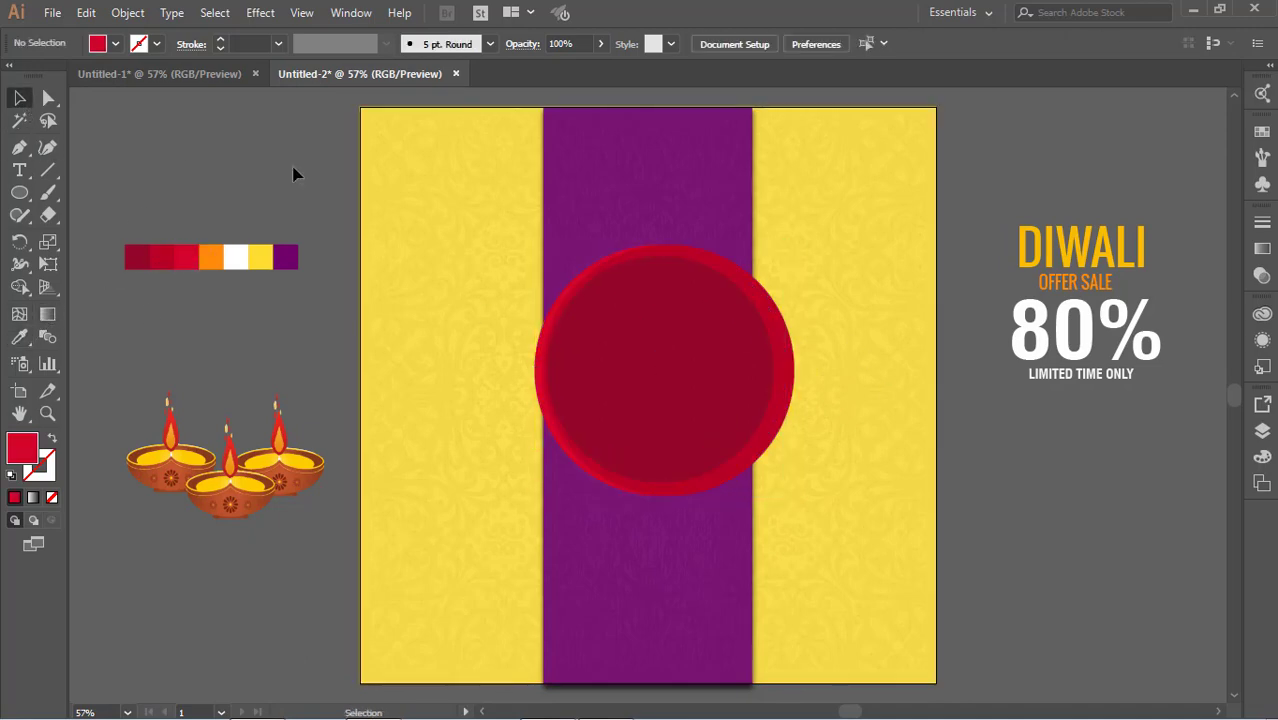
Nudge the bright red circle left three steps to centre it
left_click(781, 373)
key("Left")
key("Left")
key("Left")
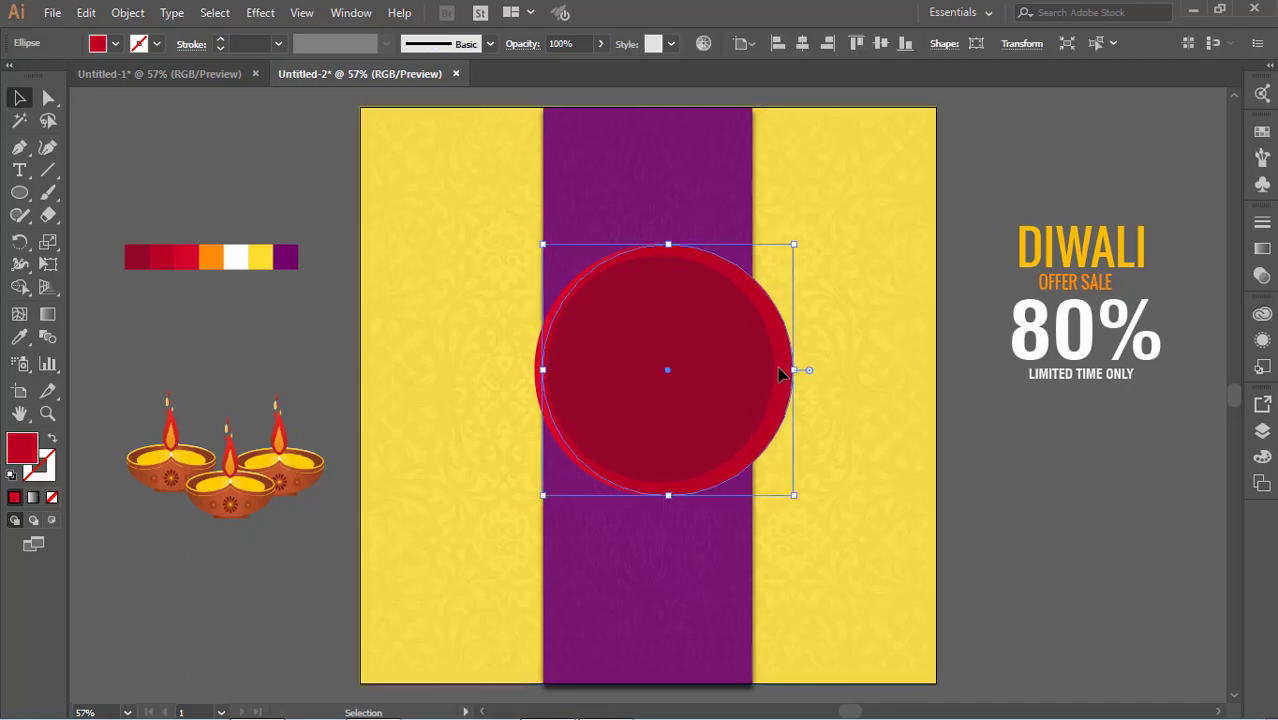
key("Left")
key("Left")
key("Left")
key("Left")
key("Left")
key("Left")
key("Left")
key("Left")
key("Left")
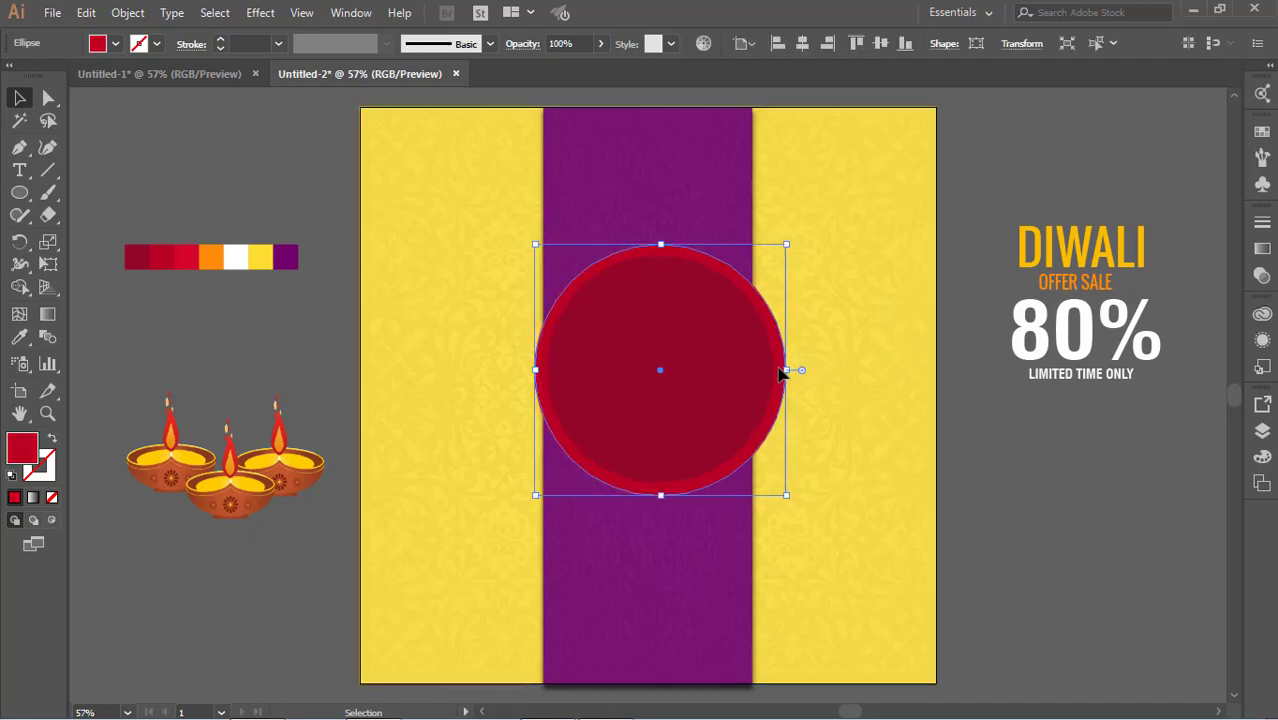
key("Left")
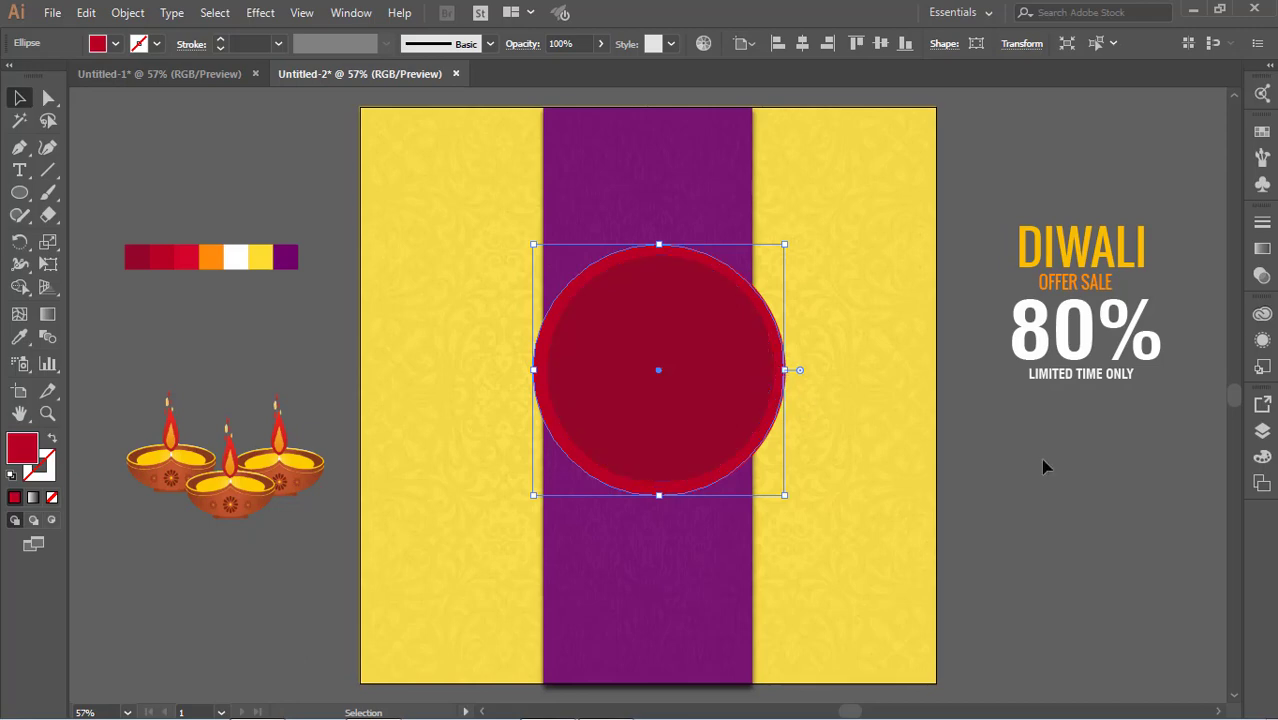
left_click(1042, 462)
left_click(785, 347)
Copy the bright red circle, enlarge it, and centre it behind the dark-red disc
left_click_drag(782, 360, 768, 382)
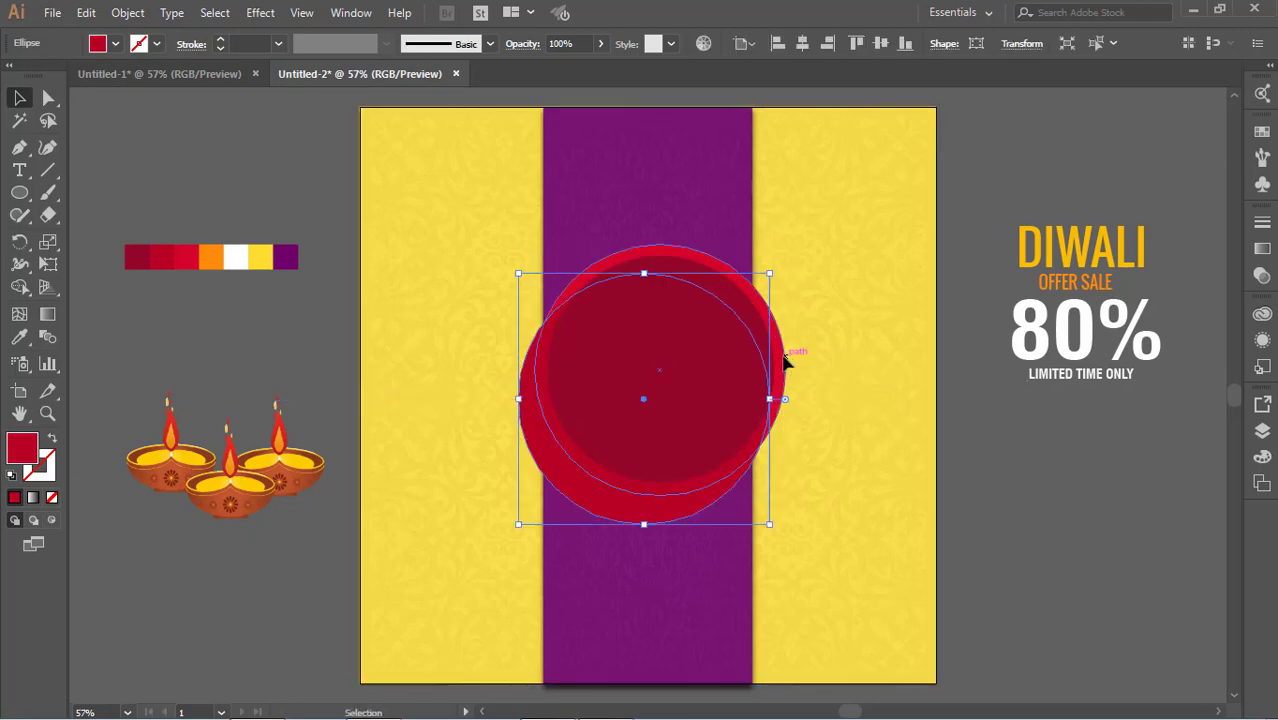
left_click(786, 364)
left_click_drag(787, 246, 820, 222)
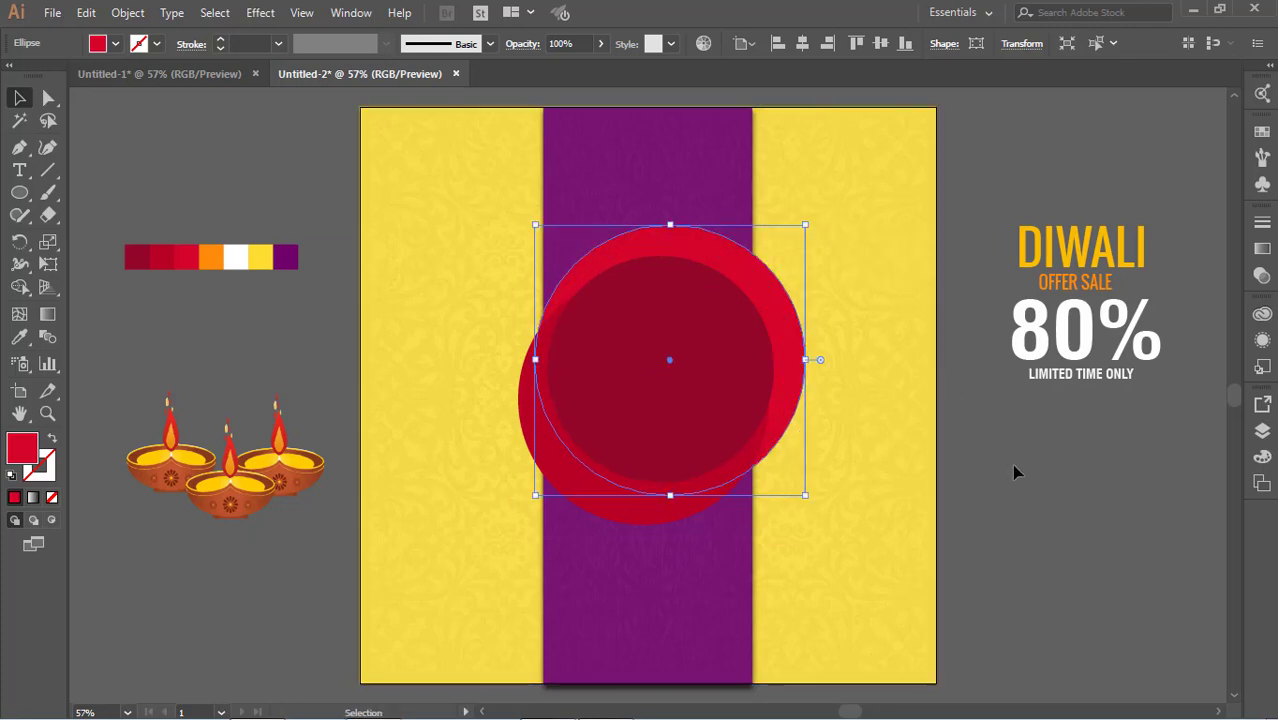
left_click(1013, 468)
left_click_drag(654, 497, 672, 468)
left_click(1061, 559)
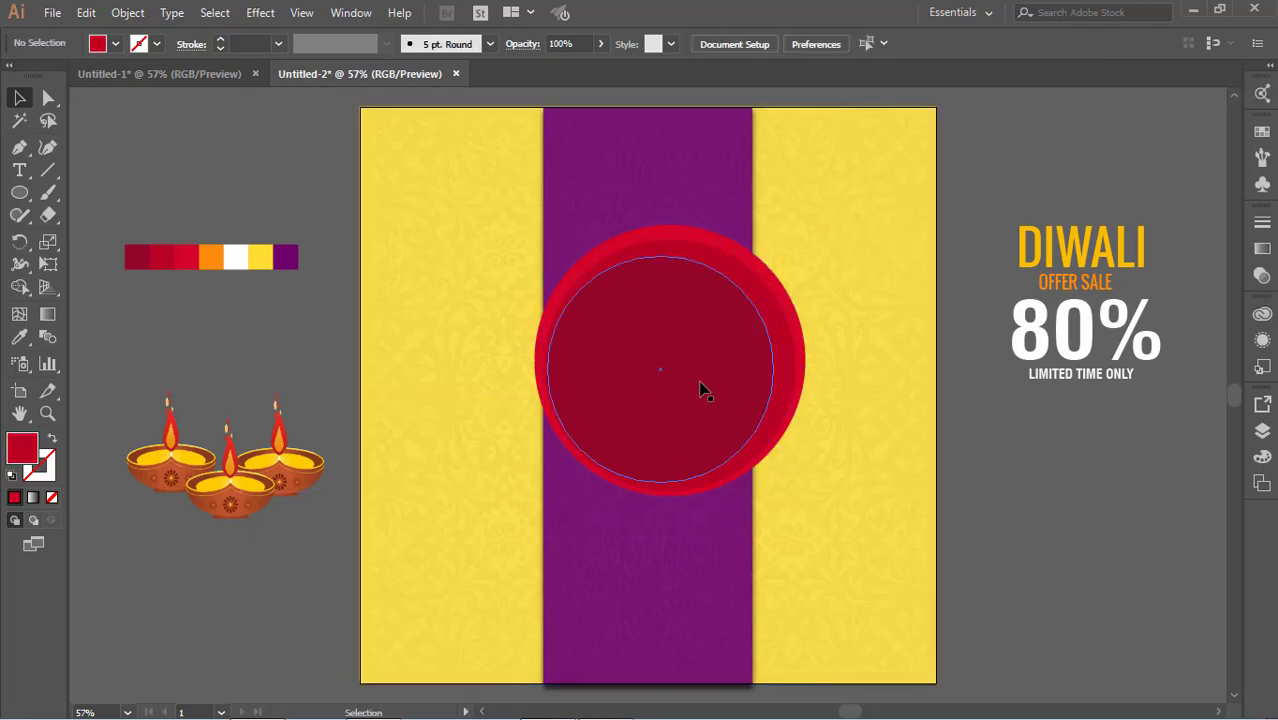
Enlarge the inner dark-red circle around its centre
left_click(773, 369)
left_click_drag(786, 369, 808, 376)
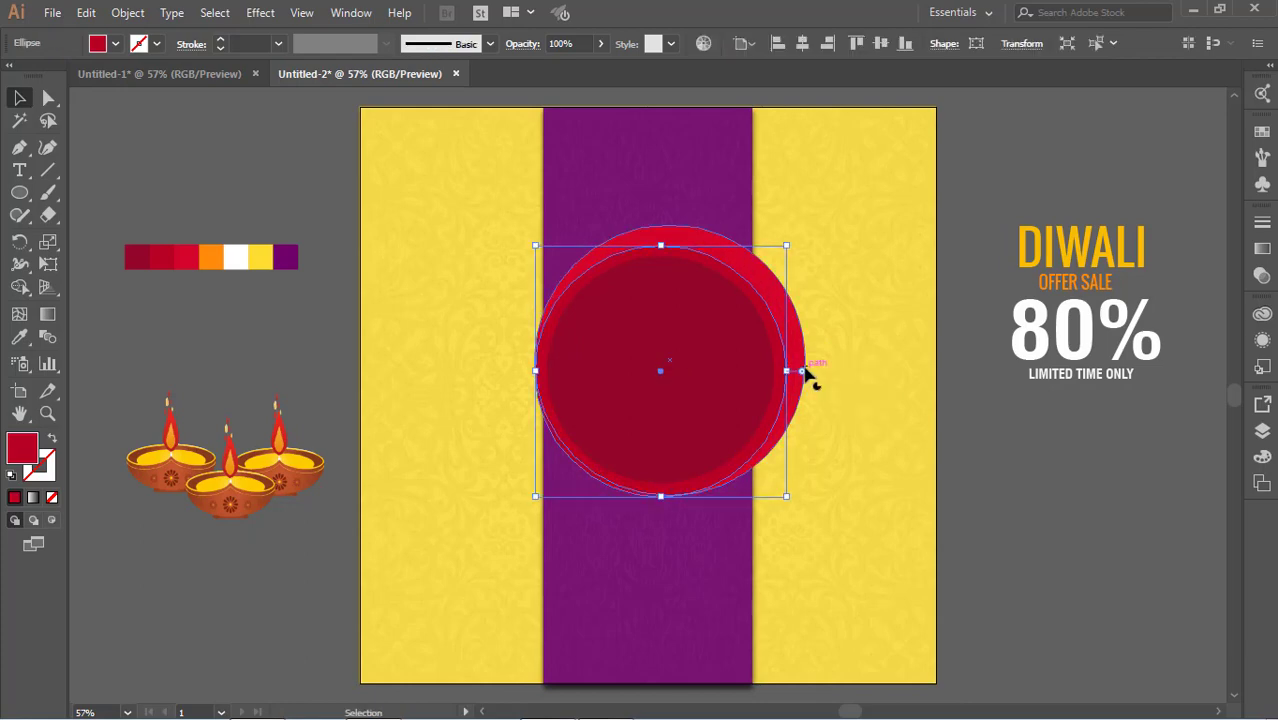
left_click(852, 432)
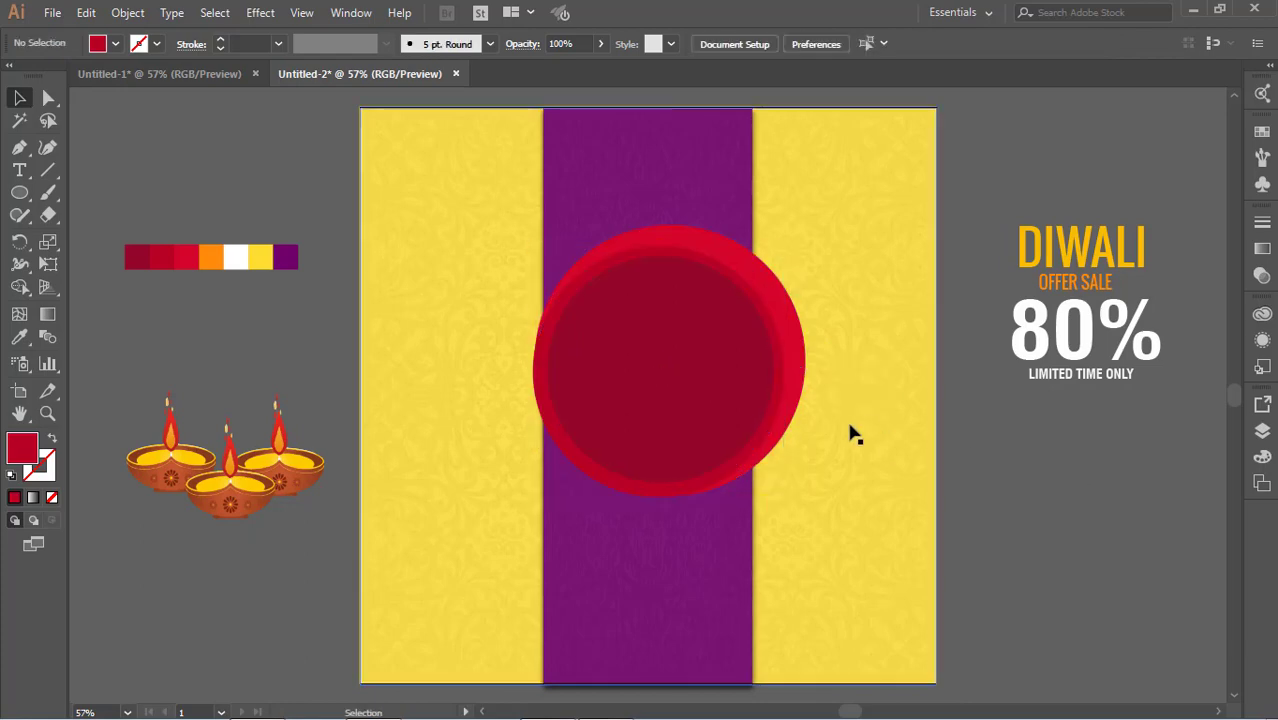
left_click(798, 398)
Horizontally centre the two red circles on each other with Horizontal Align Center
left_click(785, 391, "shift")
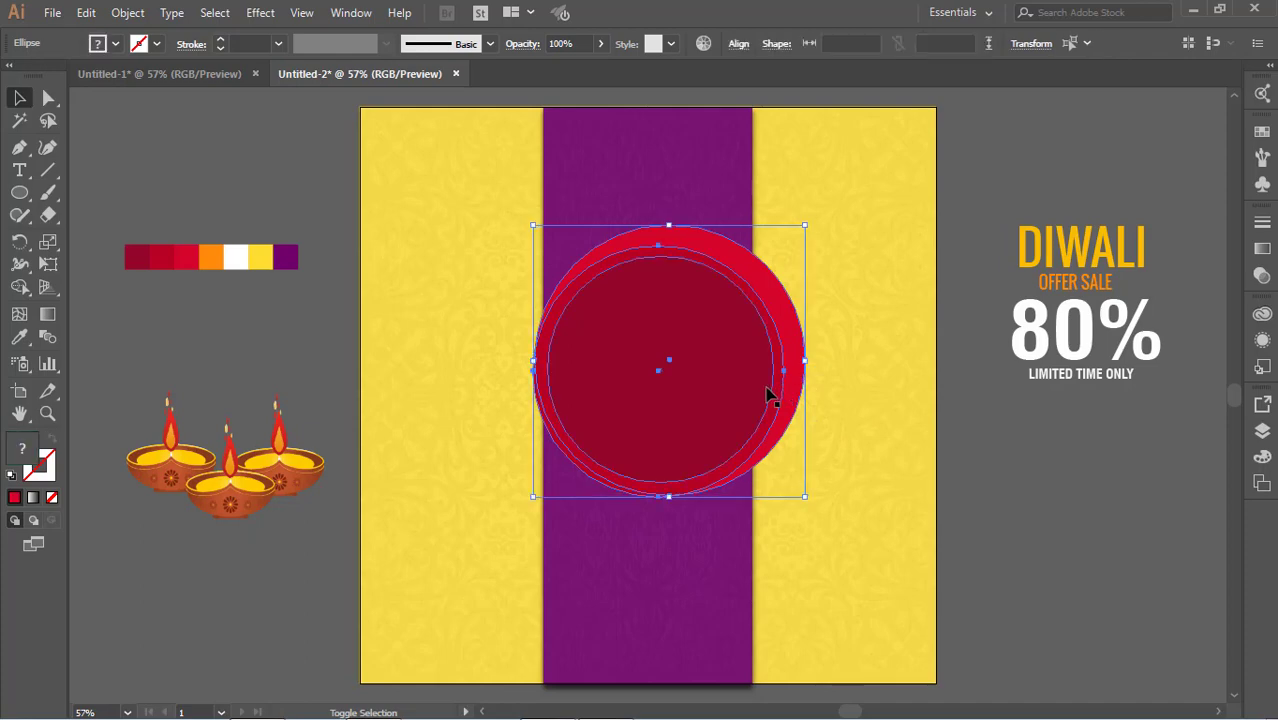
left_click(737, 45)
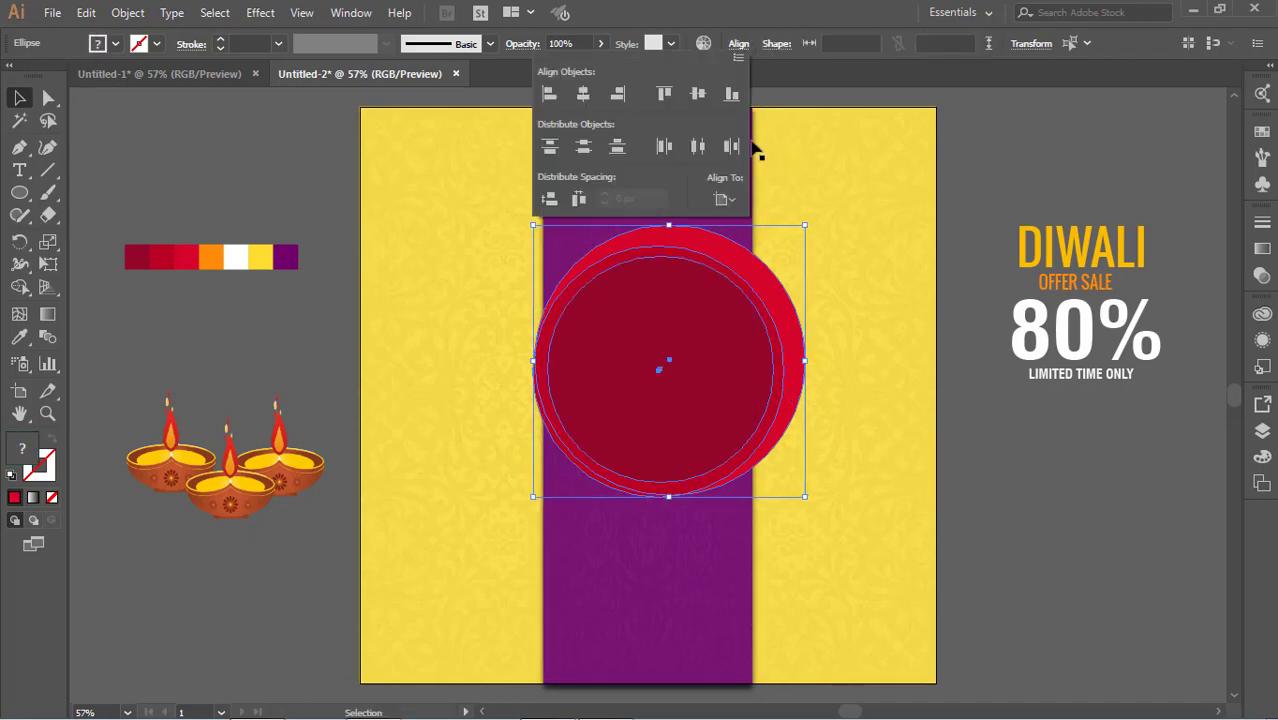
left_click(584, 94)
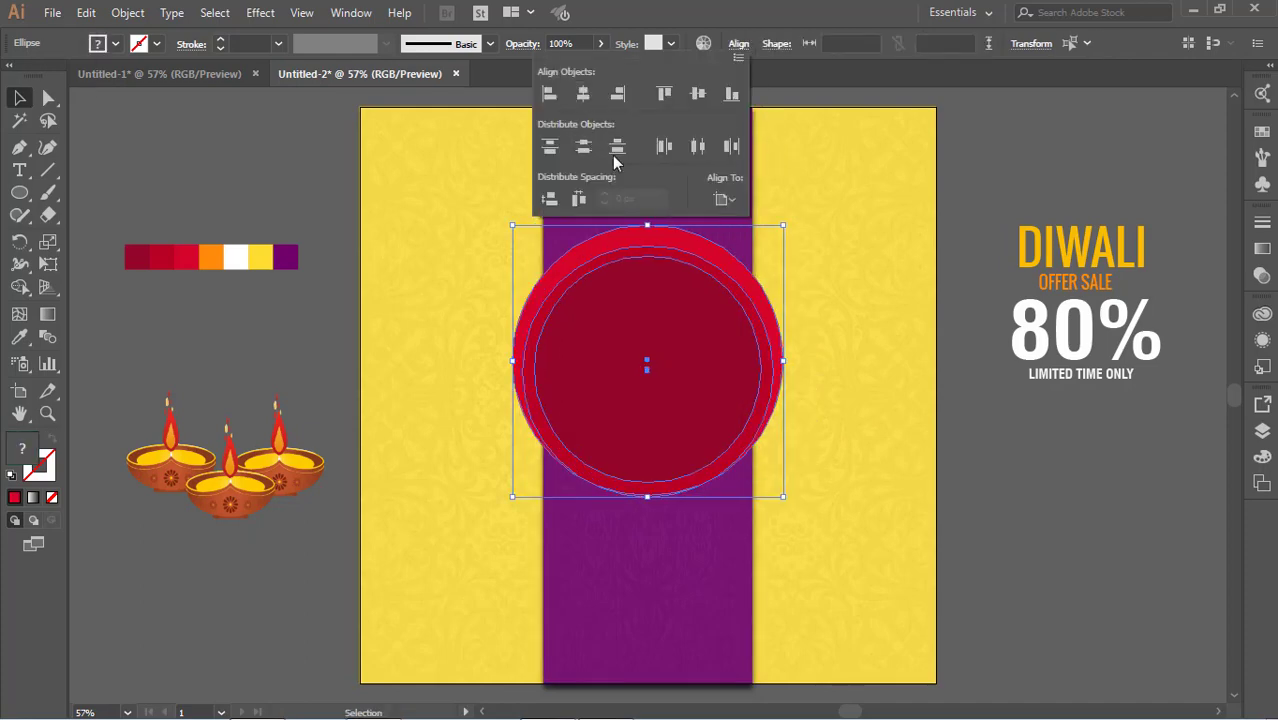
left_click(1032, 491)
left_click(998, 486)
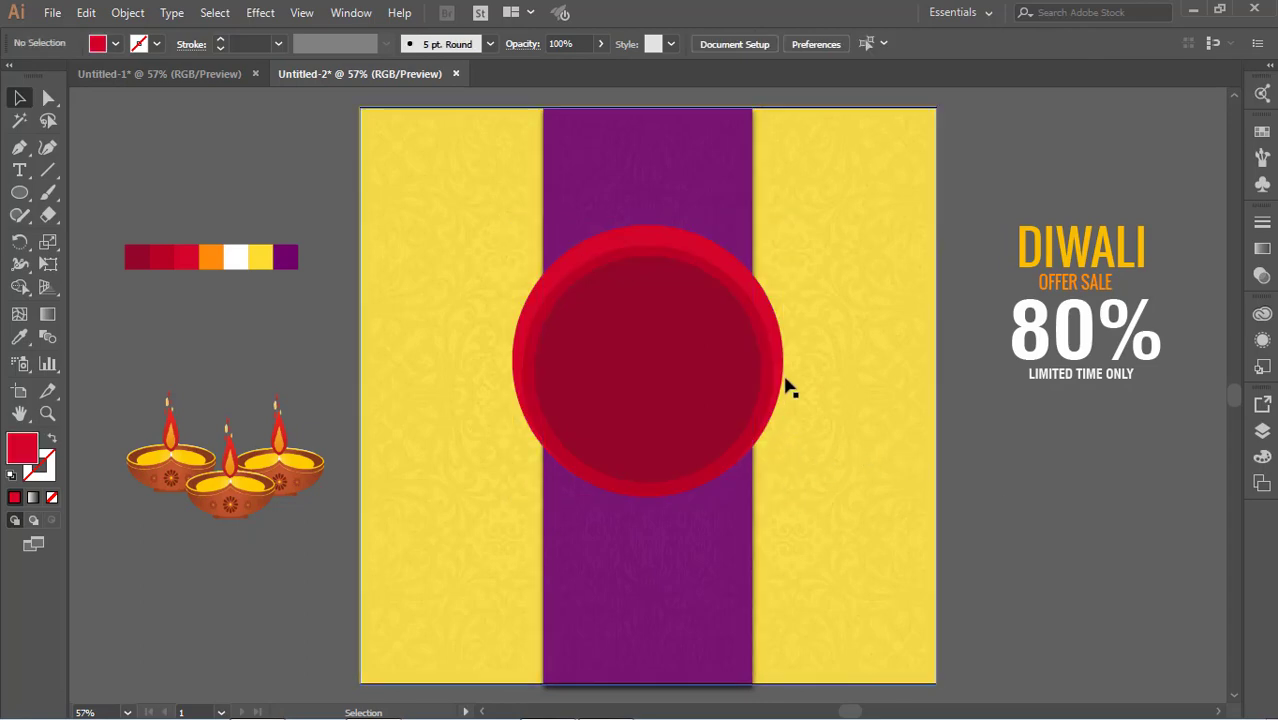
Nudge the outer red circle down and slightly left with the arrow keys
left_click(742, 274)
key("shift+Down")
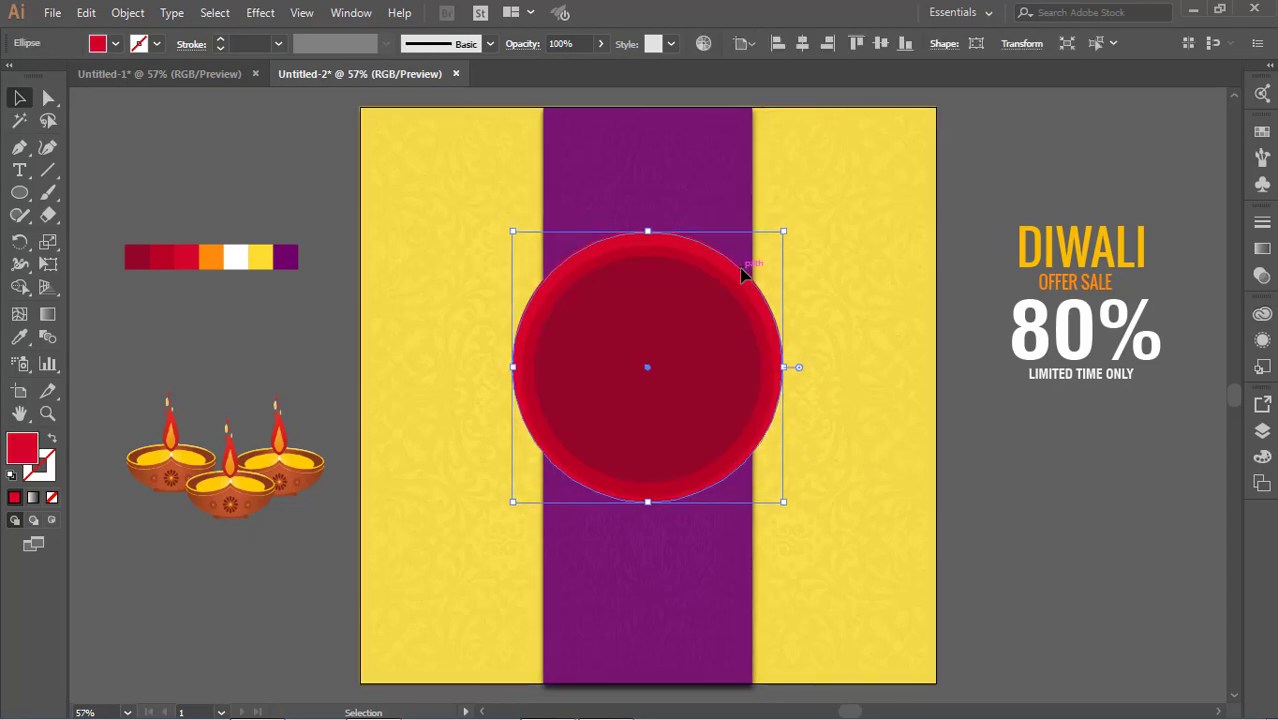
key("shift+Down")
key("Up")
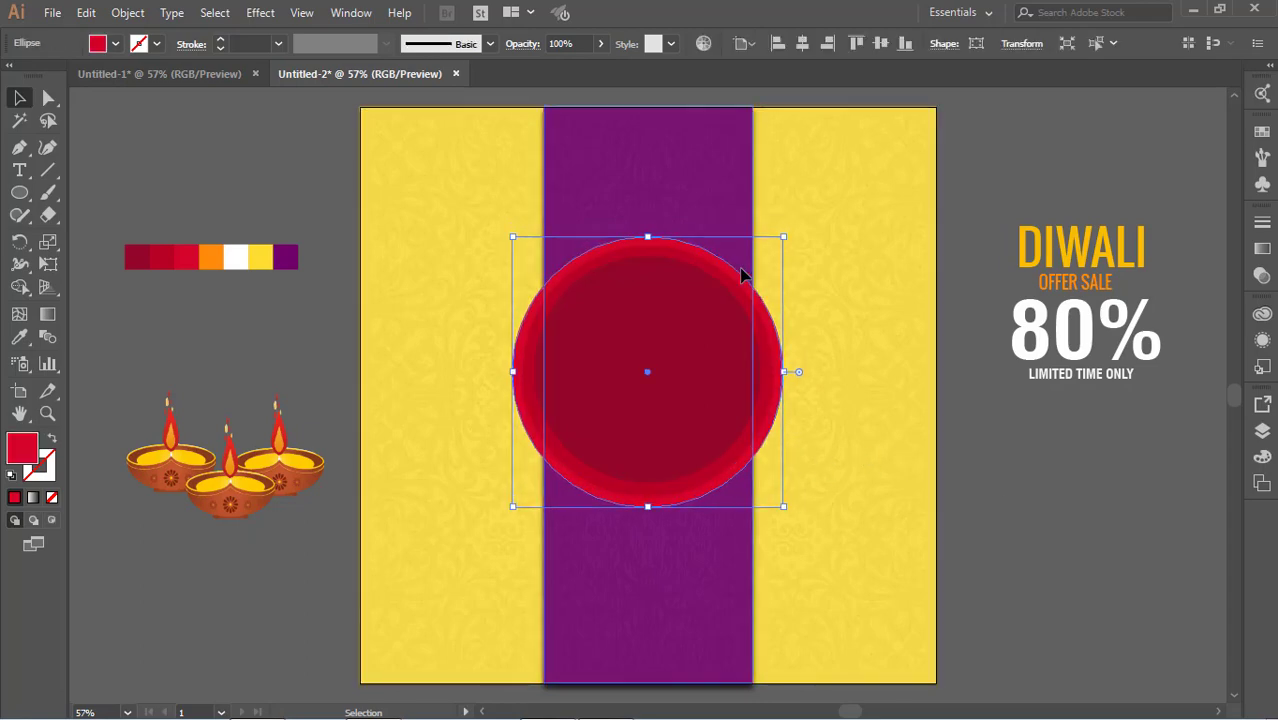
key("Up")
key("Left")
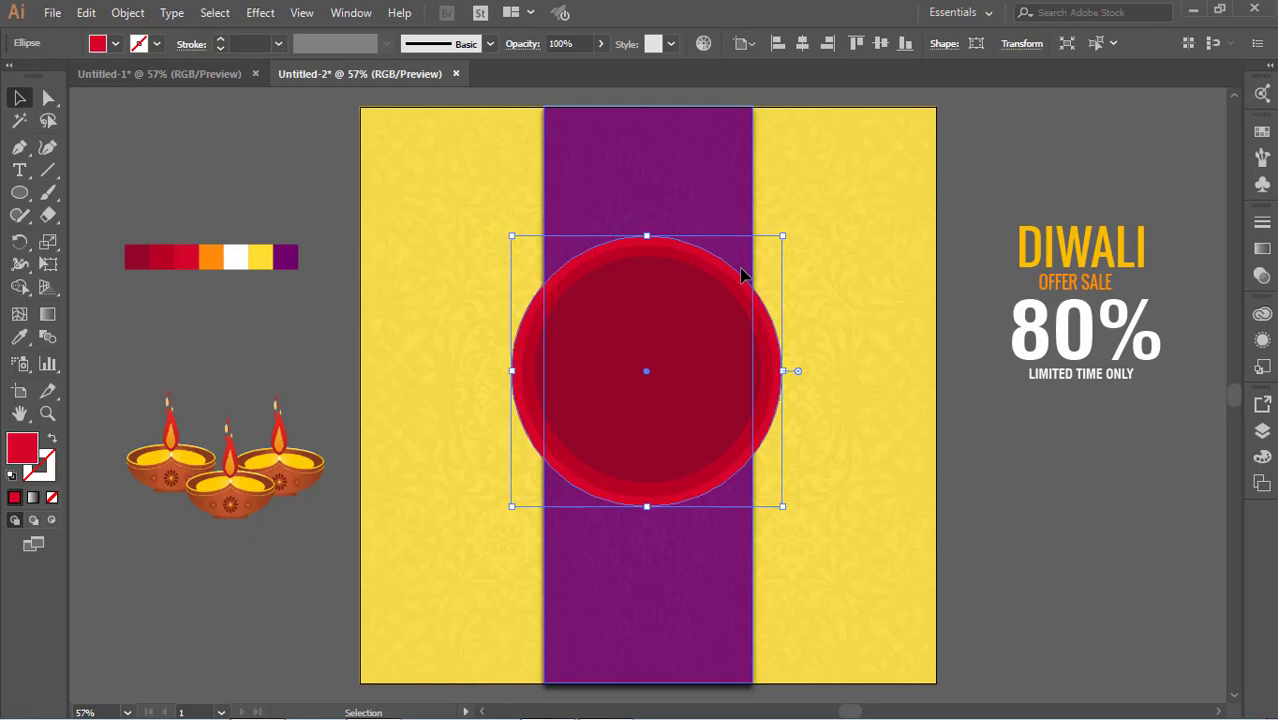
left_click(1060, 580)
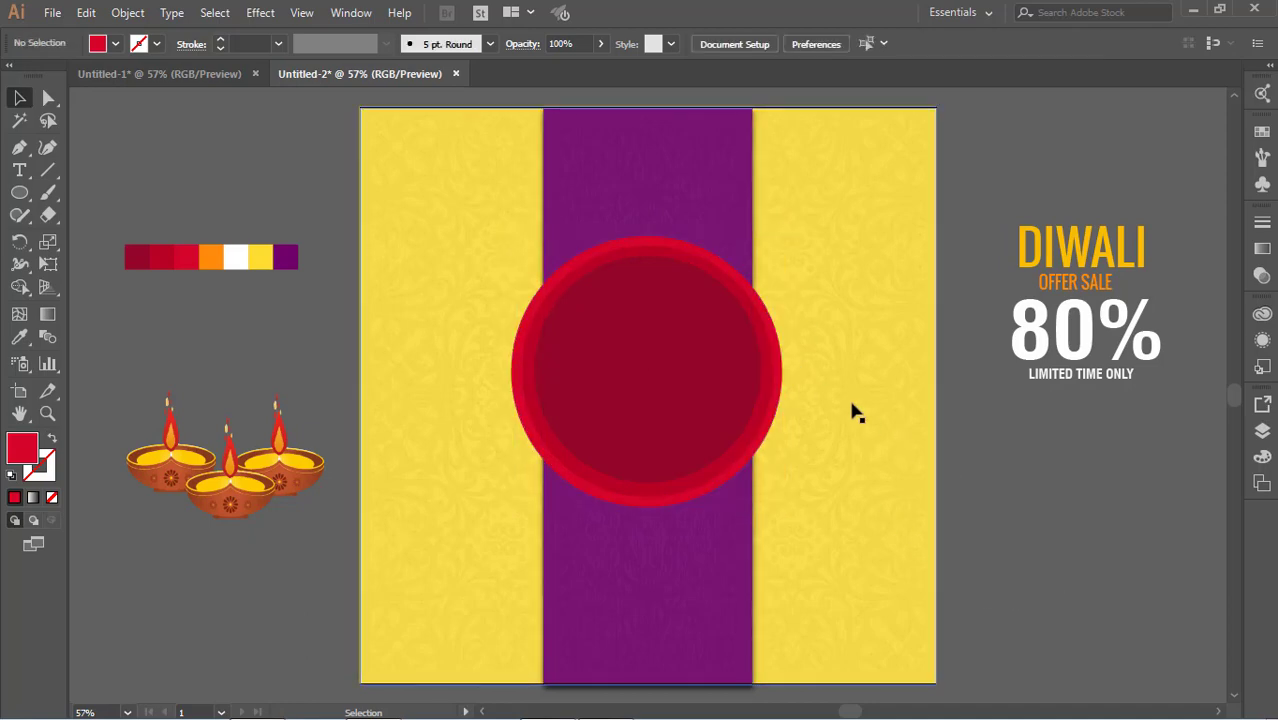
Enlarge the outer red circle slightly and nudge it back into centre
left_click(779, 362)
left_click_drag(783, 236, 792, 226)
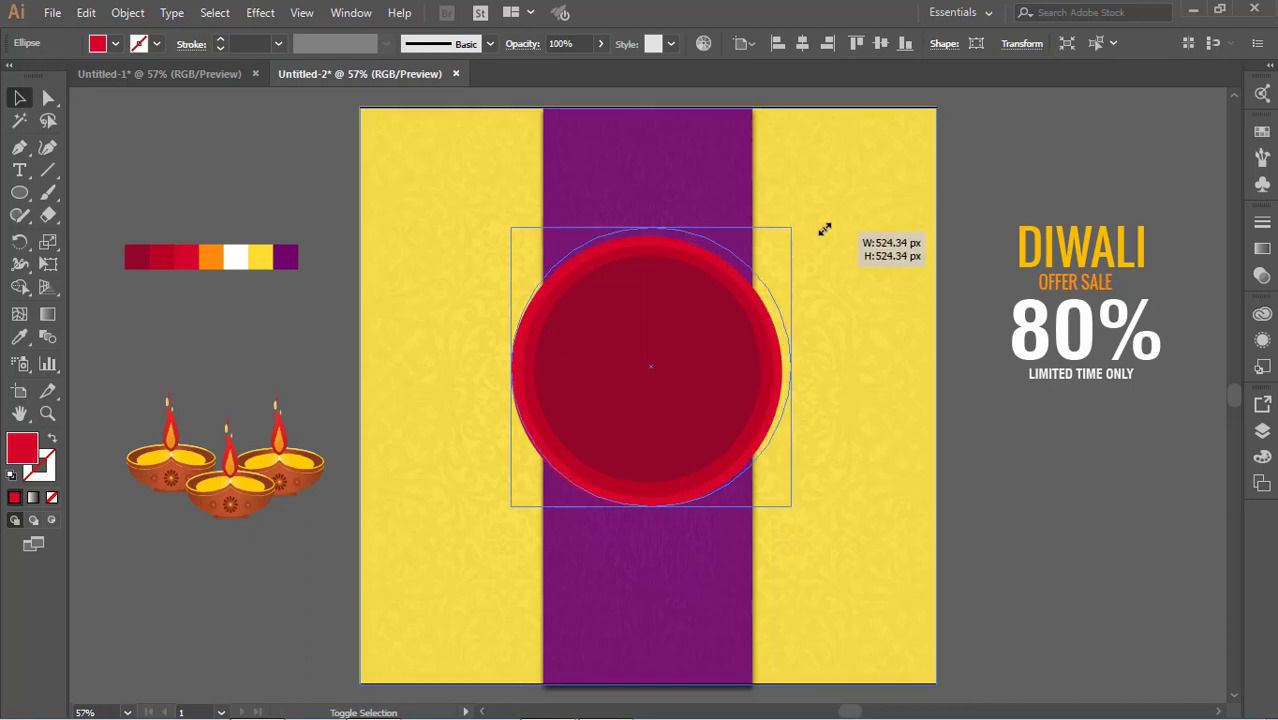
left_click(940, 555)
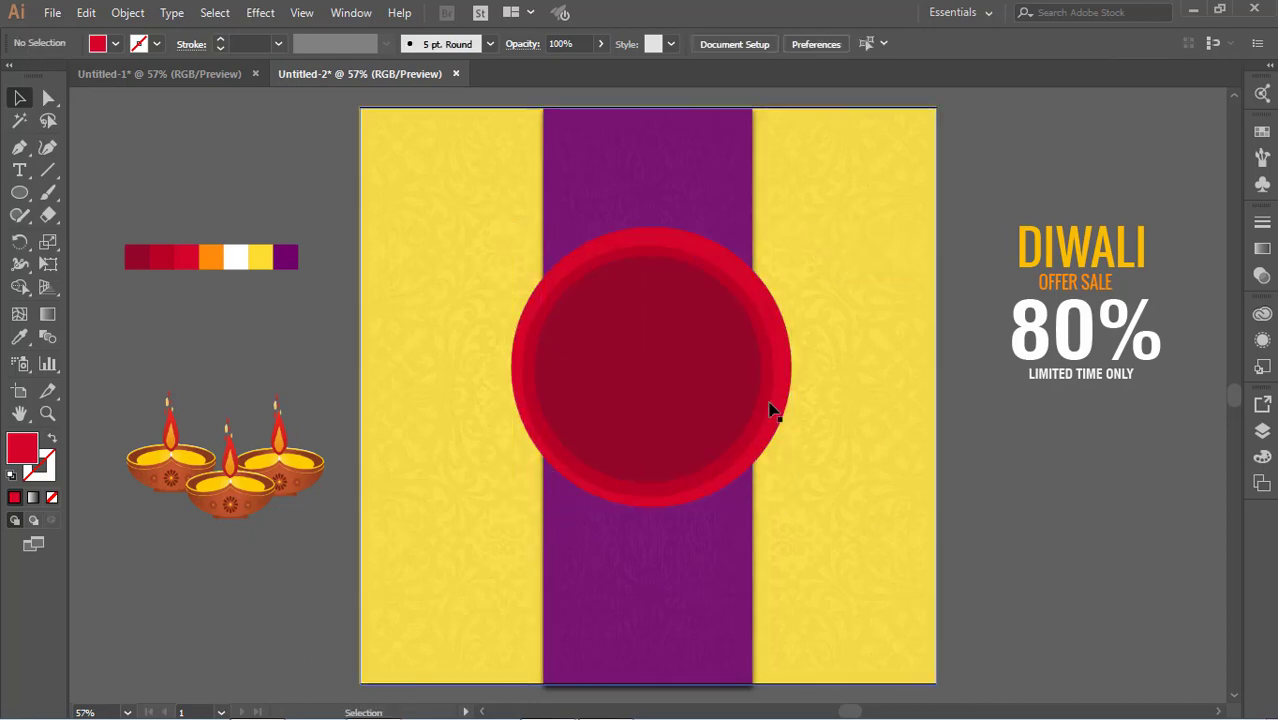
left_click(789, 400)
key("Down")
key("Down")
key("Left")
key("Left")
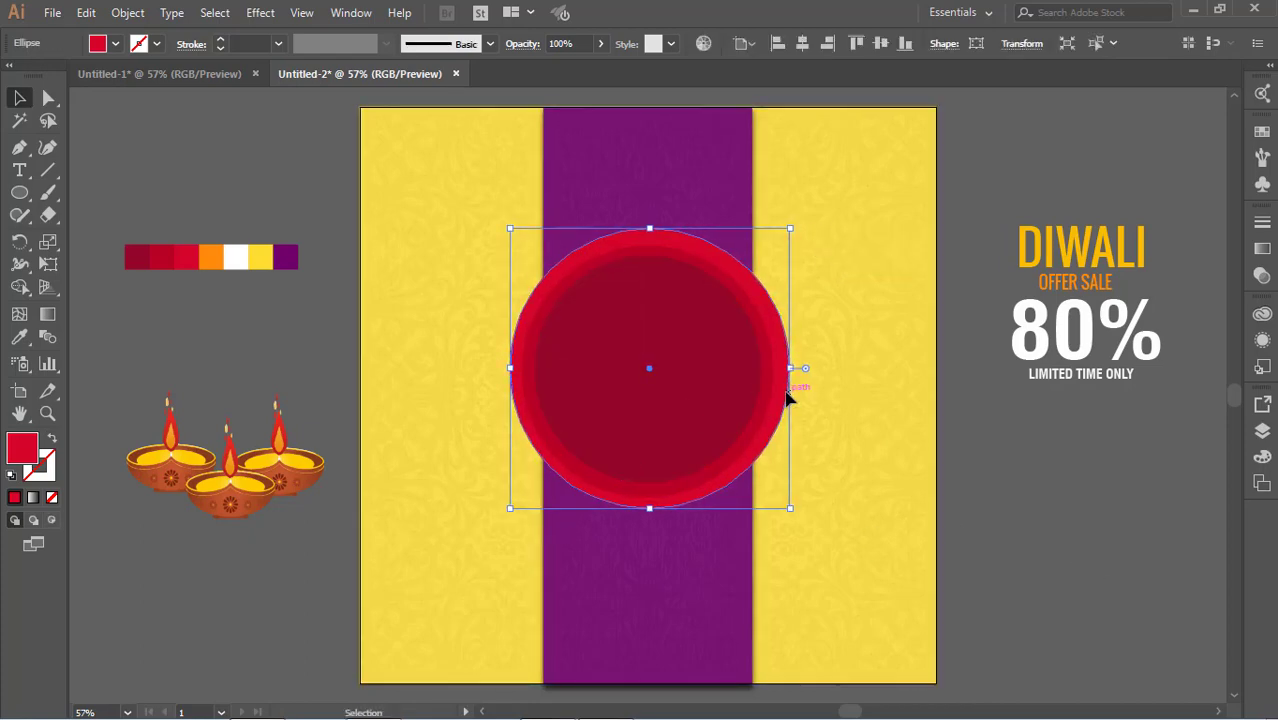
key("Left")
key("Down")
key("Down")
key("Down")
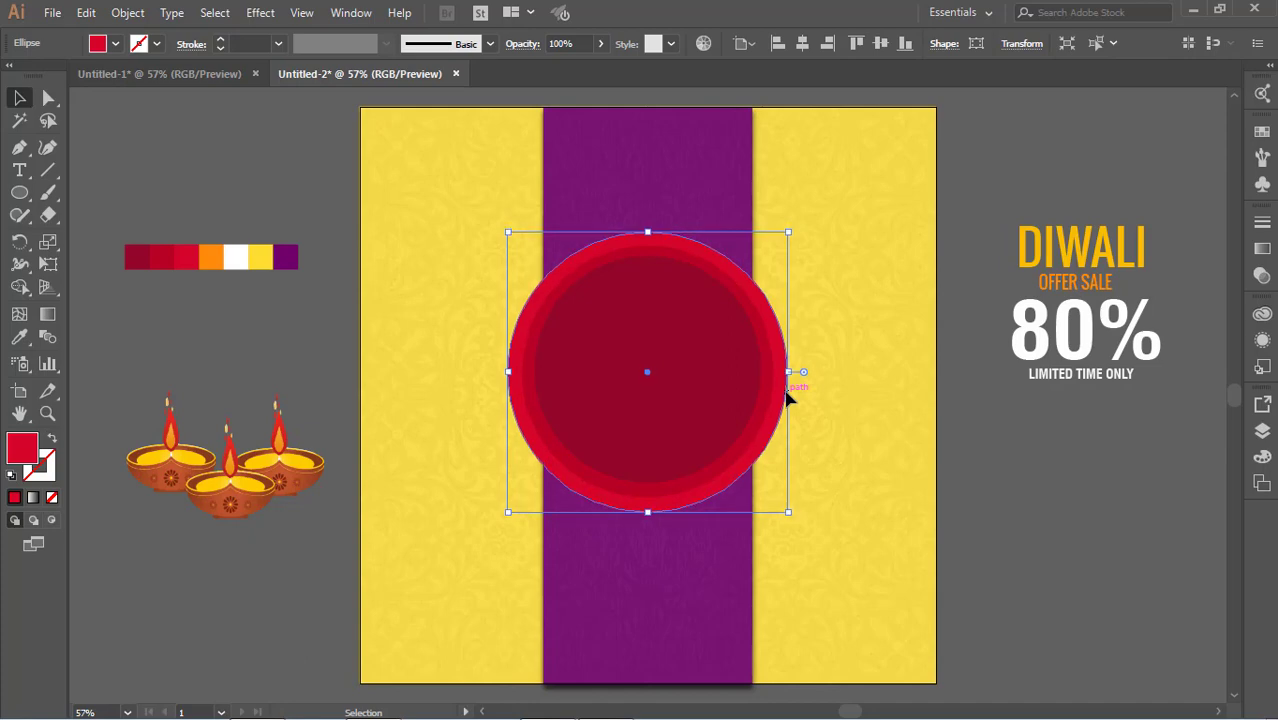
Enlarge the outer red circle to about 536 px and re-centre it
left_click_drag(789, 233, 826, 223)
left_click(941, 428)
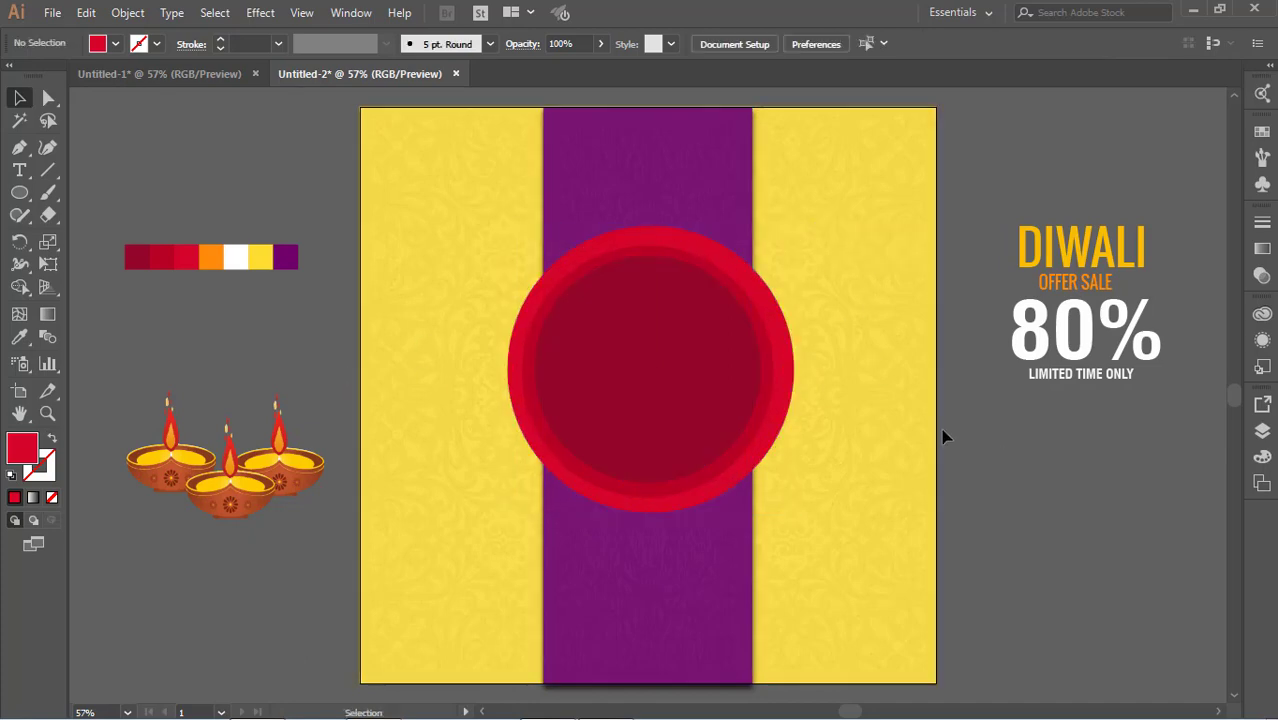
left_click(792, 368)
key("Down")
key("Down")
key("Down")
key("Left")
key("Left")
key("Left")
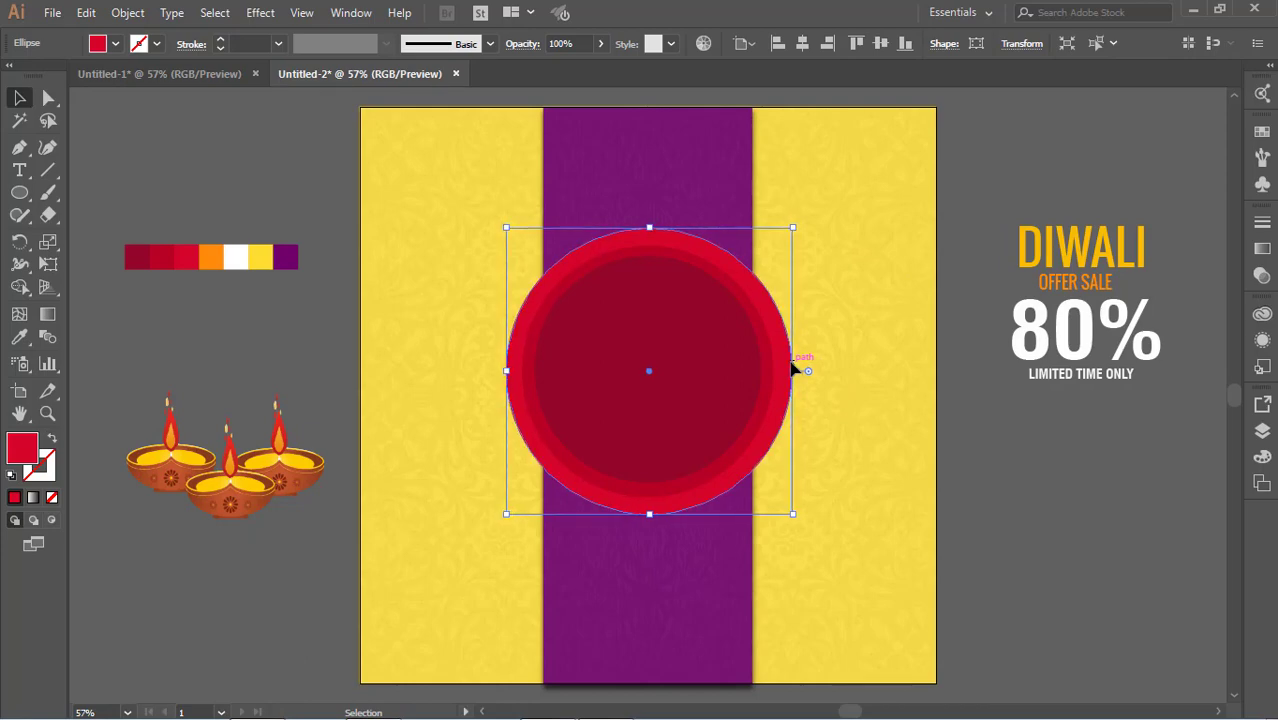
key("Left")
key("Left")
key("Down")
key("Down")
key("Down")
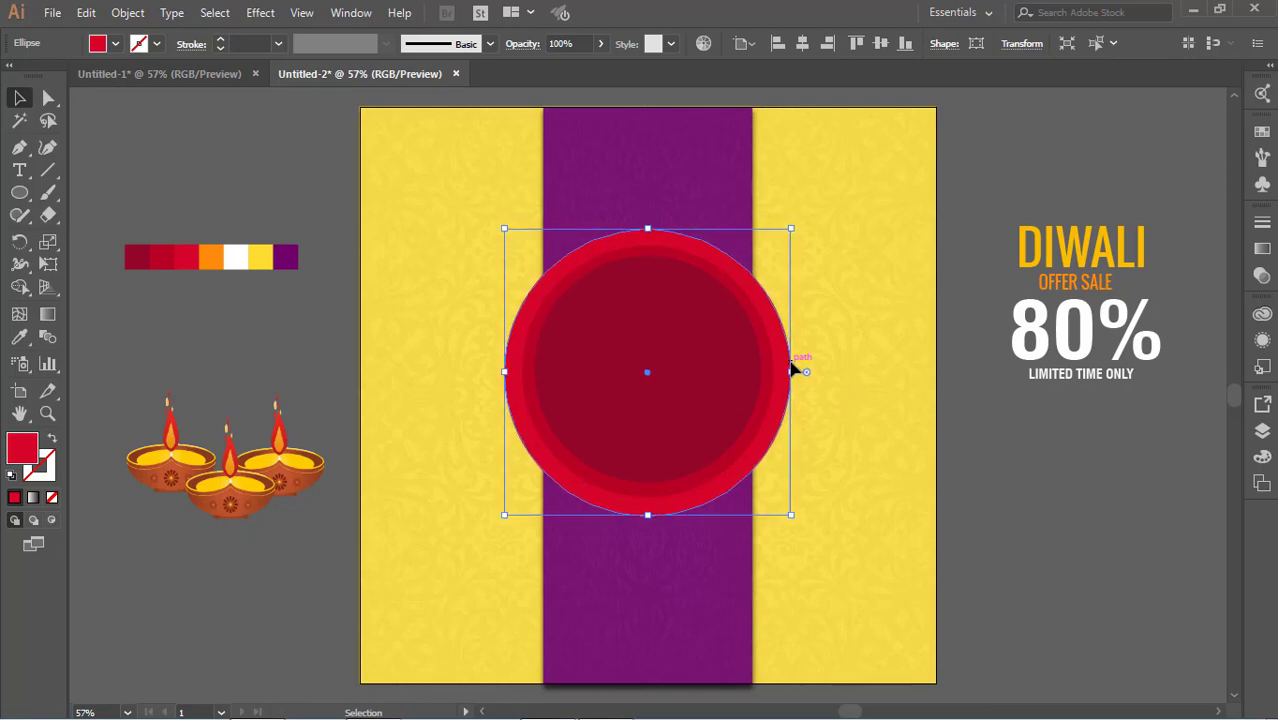
left_click(978, 525)
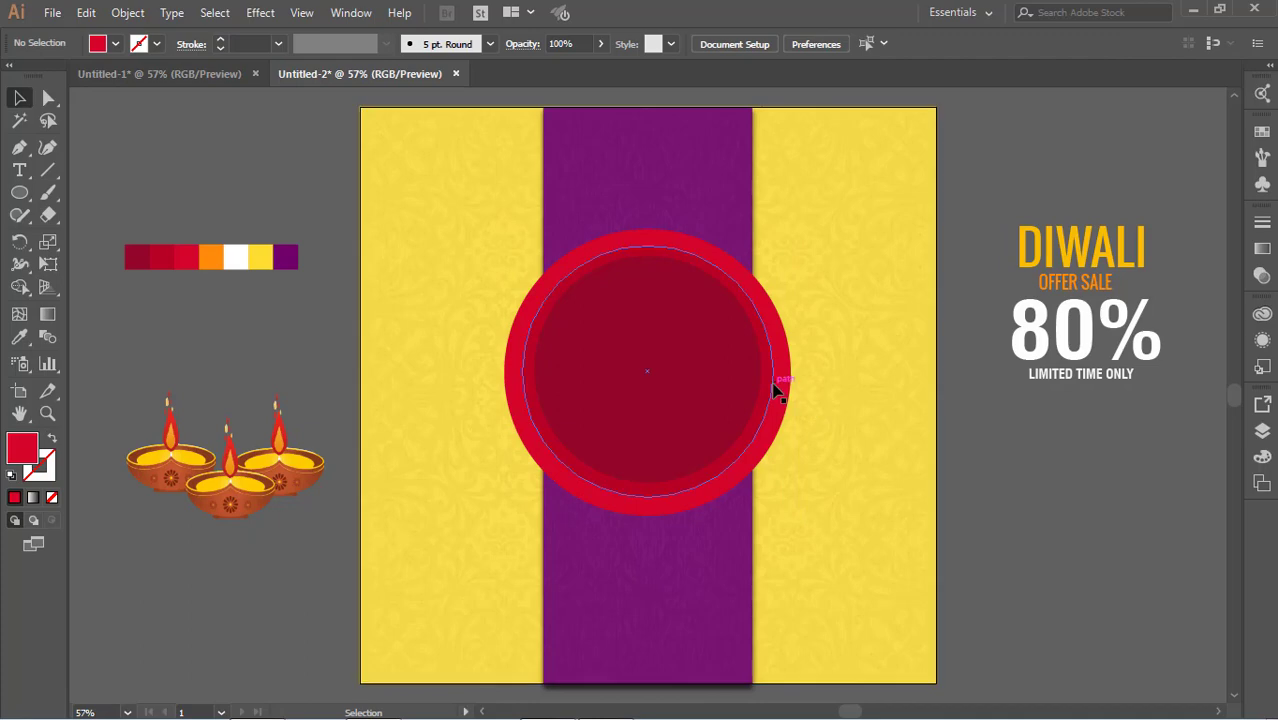
Enlarge the inner circle to about 485 px and nudge it into concentric position
left_click(772, 410)
left_click_drag(776, 499, 788, 507)
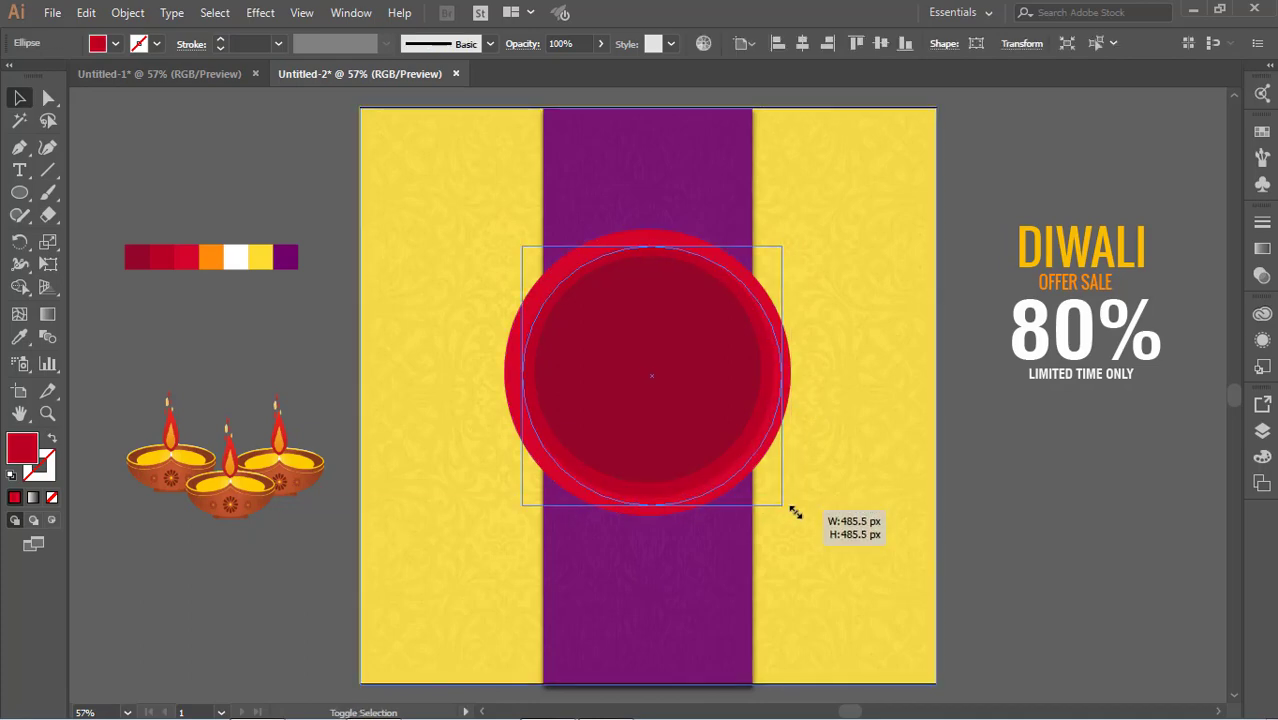
key("Left")
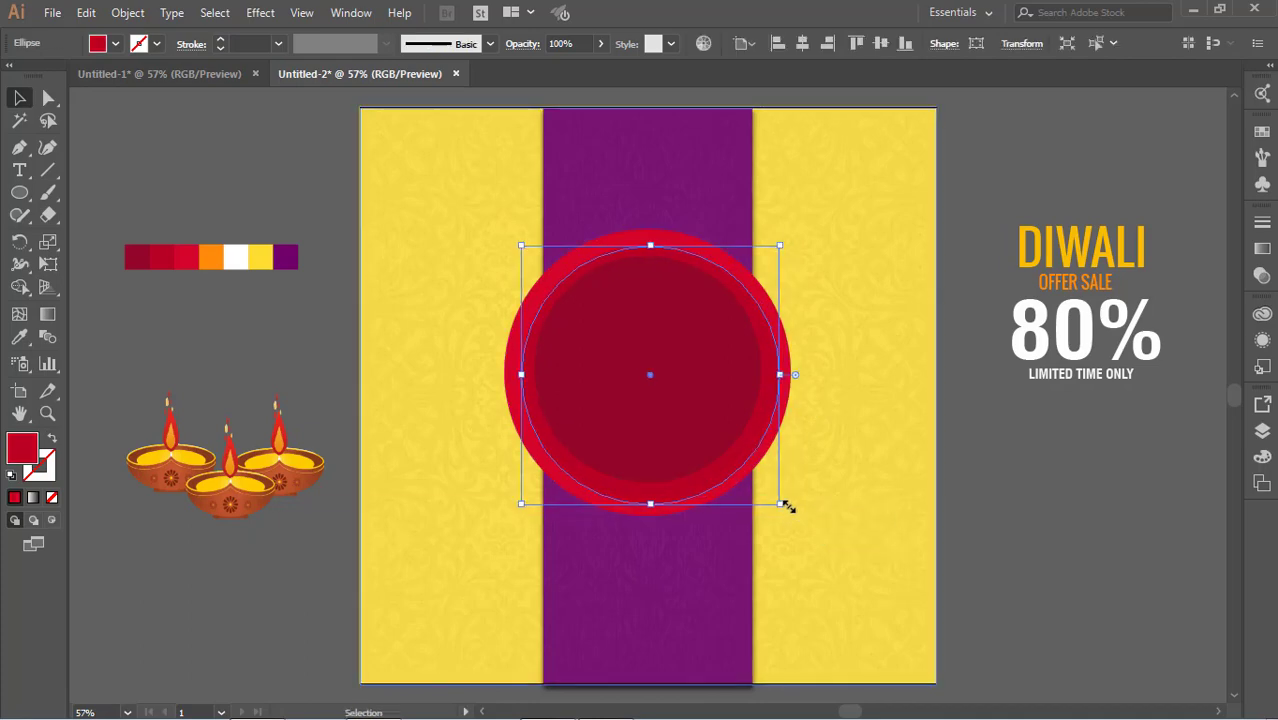
key("Up")
key("Up")
key("Up")
key("Up")
key("Up")
key("Left")
key("Left")
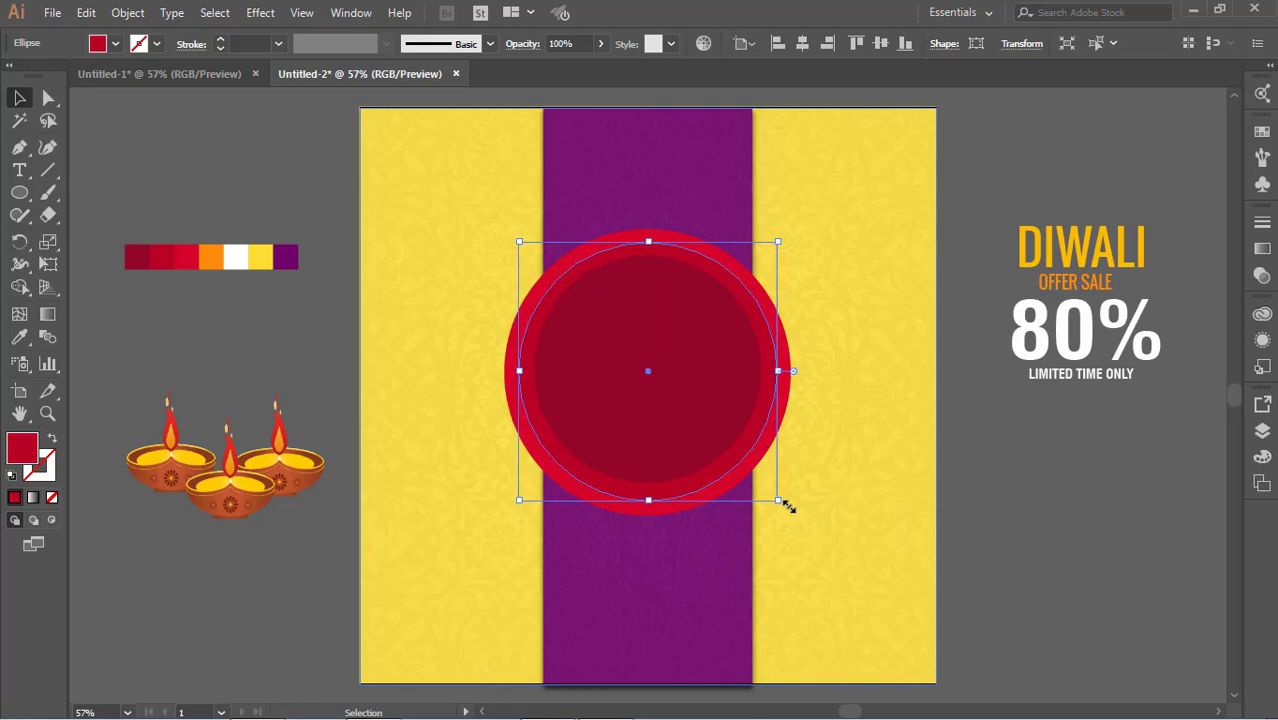
key("Up")
key("Down")
left_click(1060, 537)
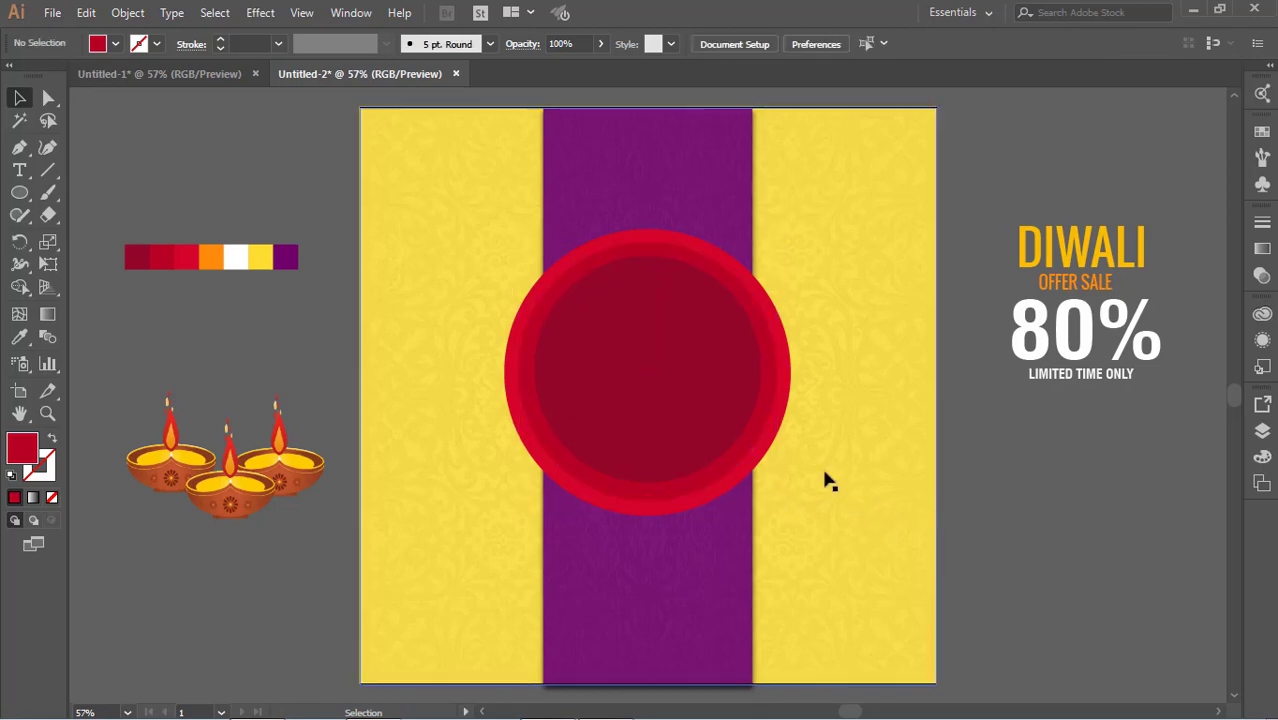
left_click(778, 320)
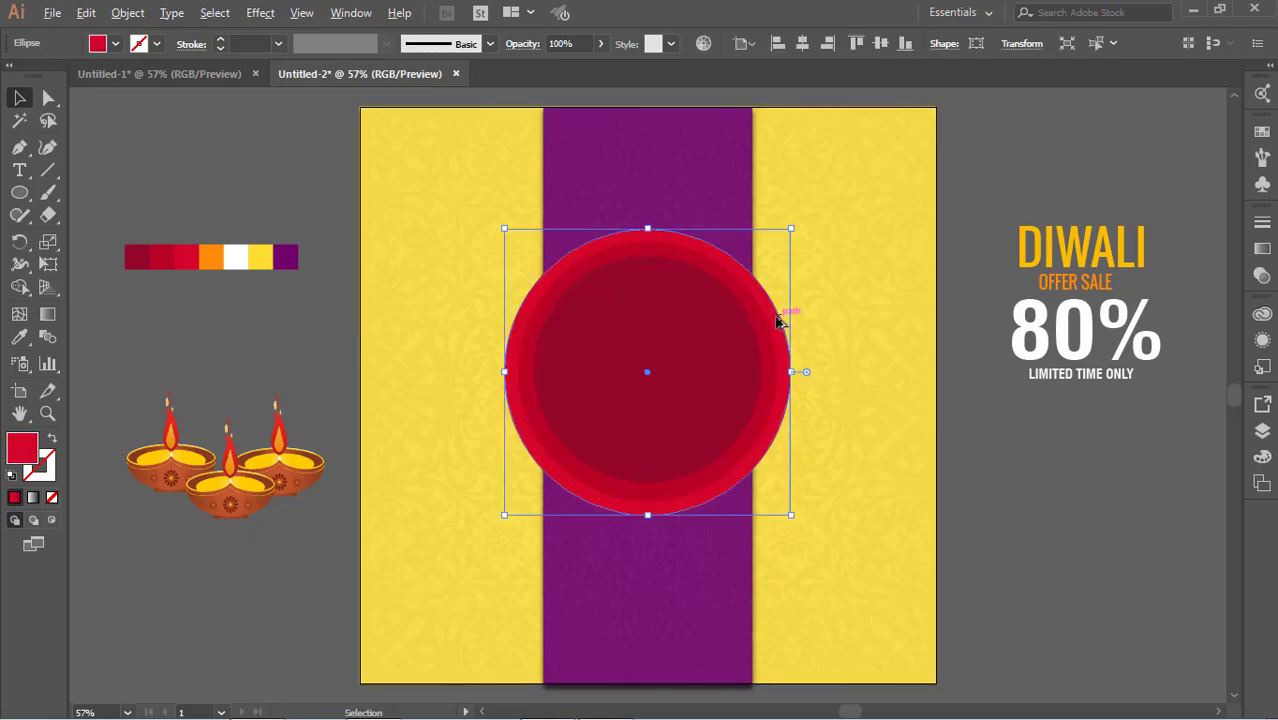
Duplicate the red circle to the right and fill the copy with the orange swatch
left_click_drag(780, 330, 884, 334)
left_click(955, 442)
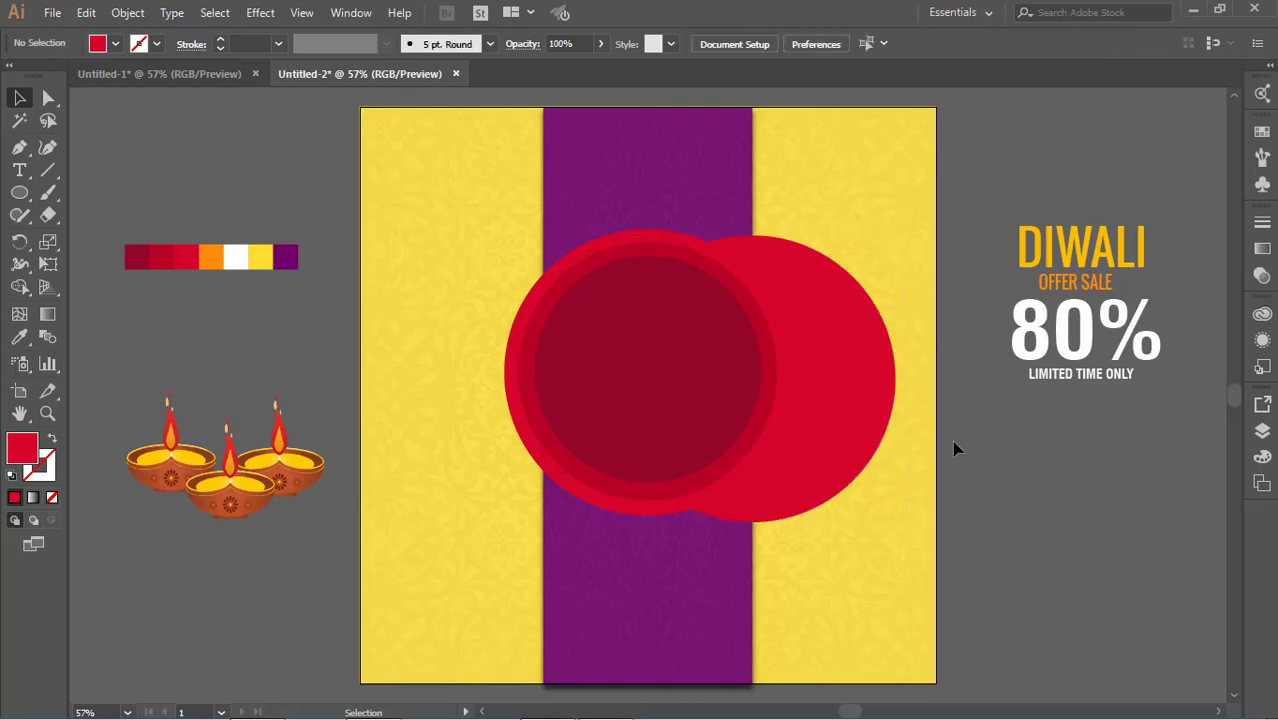
left_click(866, 362)
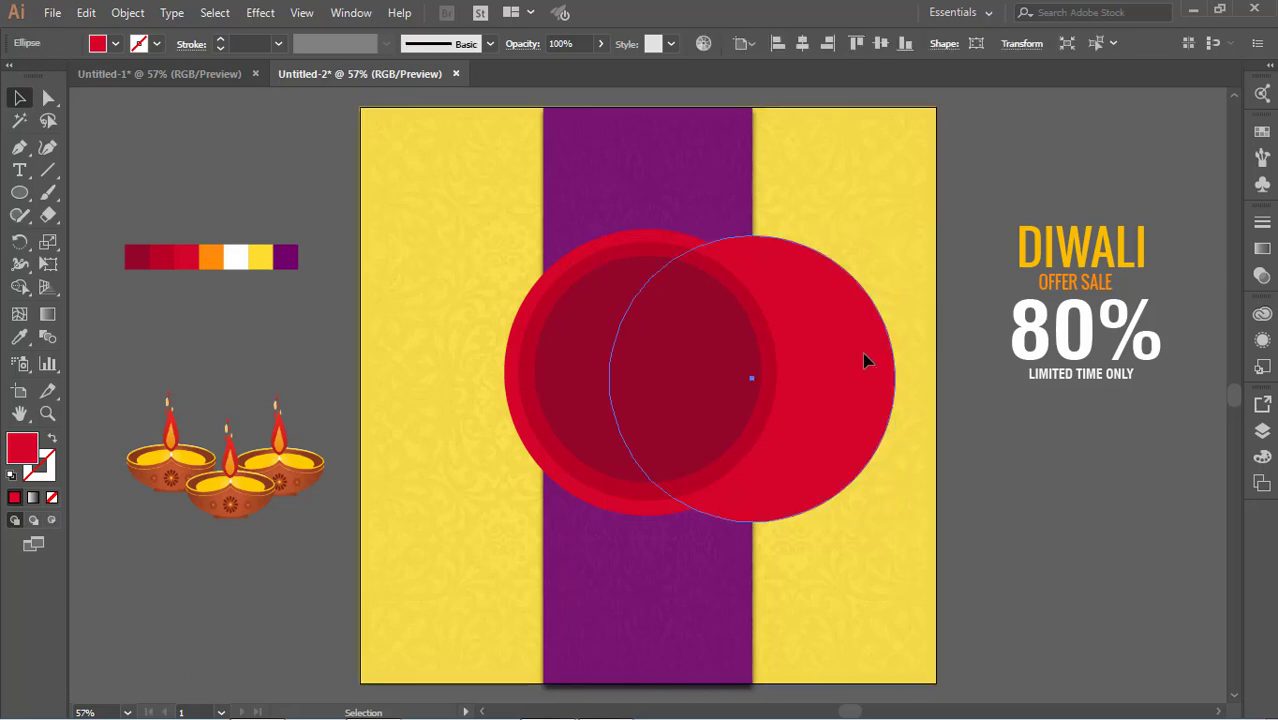
left_click(19, 337)
left_click(209, 254)
left_click(19, 97)
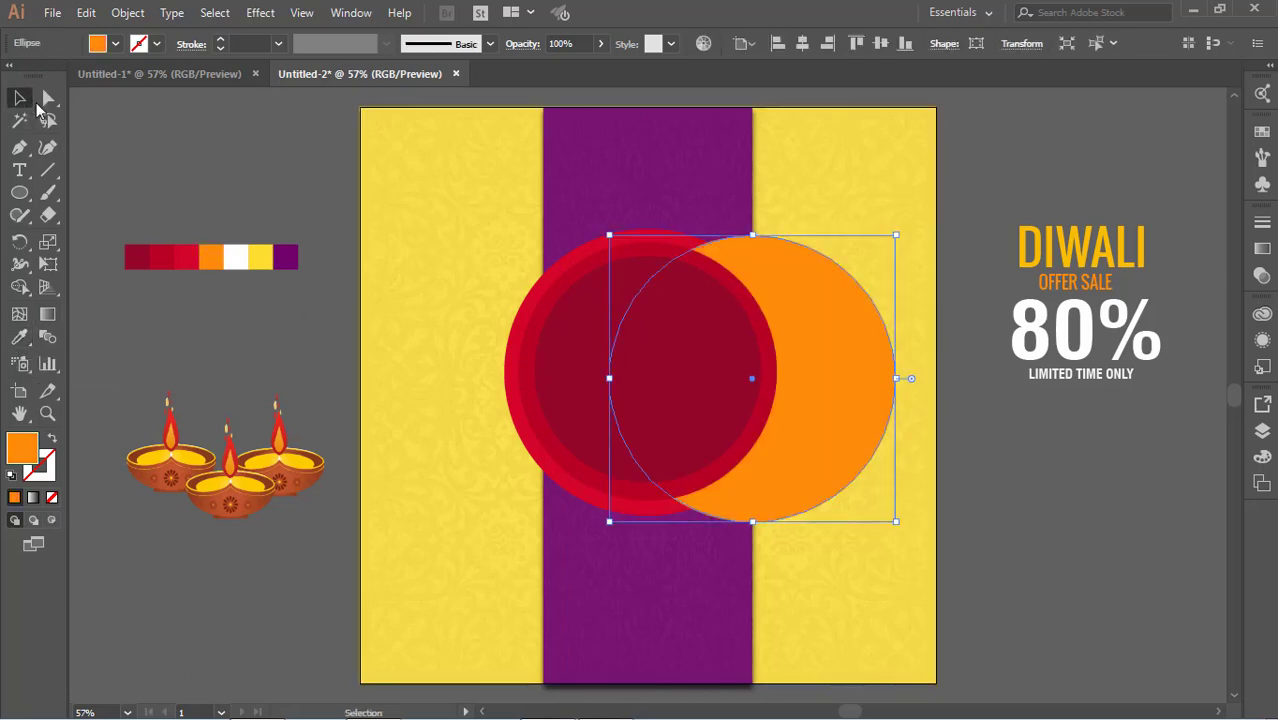
key("ctrl+shift+a")
Enlarge the orange circle, centre it over the red rings, and send it backward
left_click(812, 337)
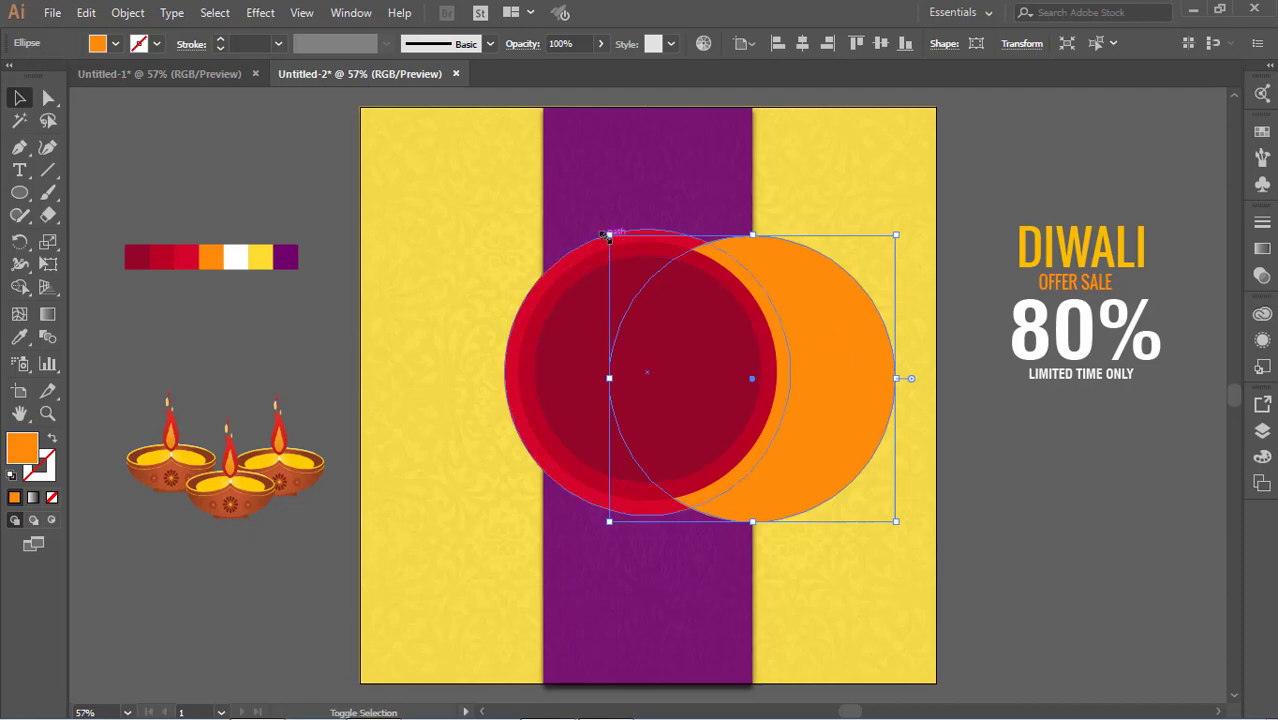
left_click_drag(609, 234, 556, 184)
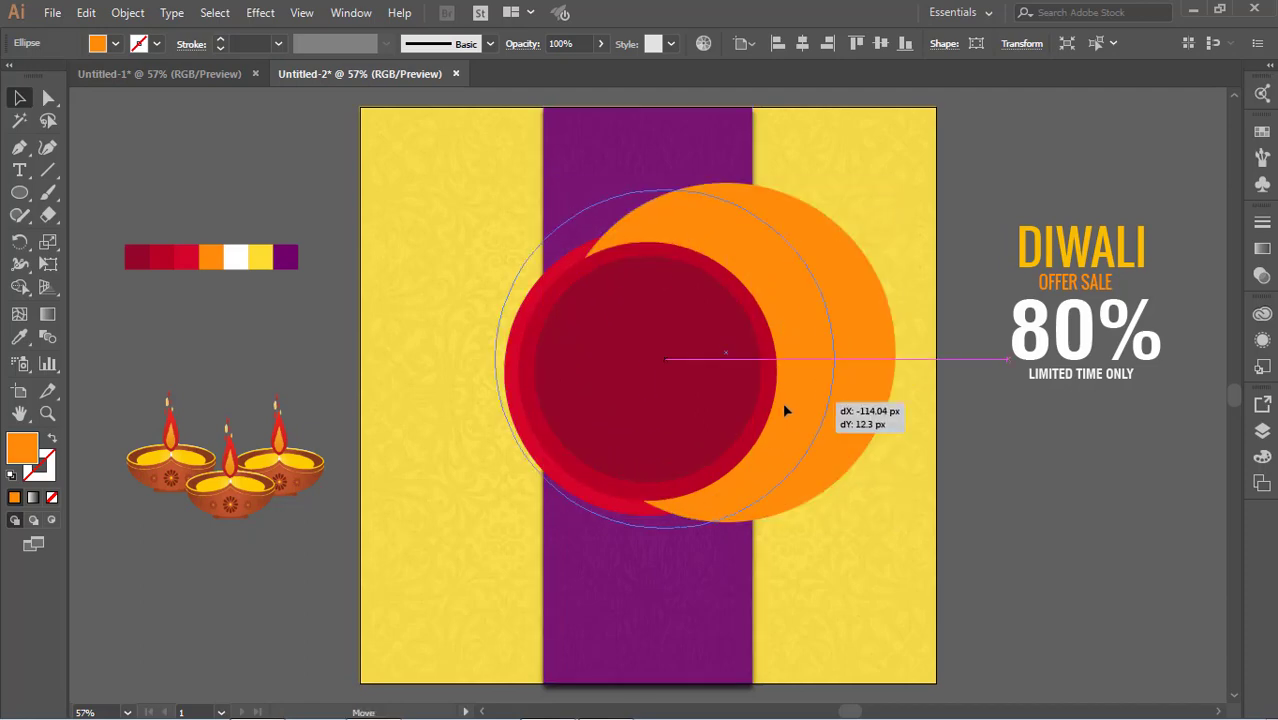
mouse_move(866, 400)
left_mouse_down()
mouse_move(777, 416)
mouse_move(802, 421)
left_mouse_up()
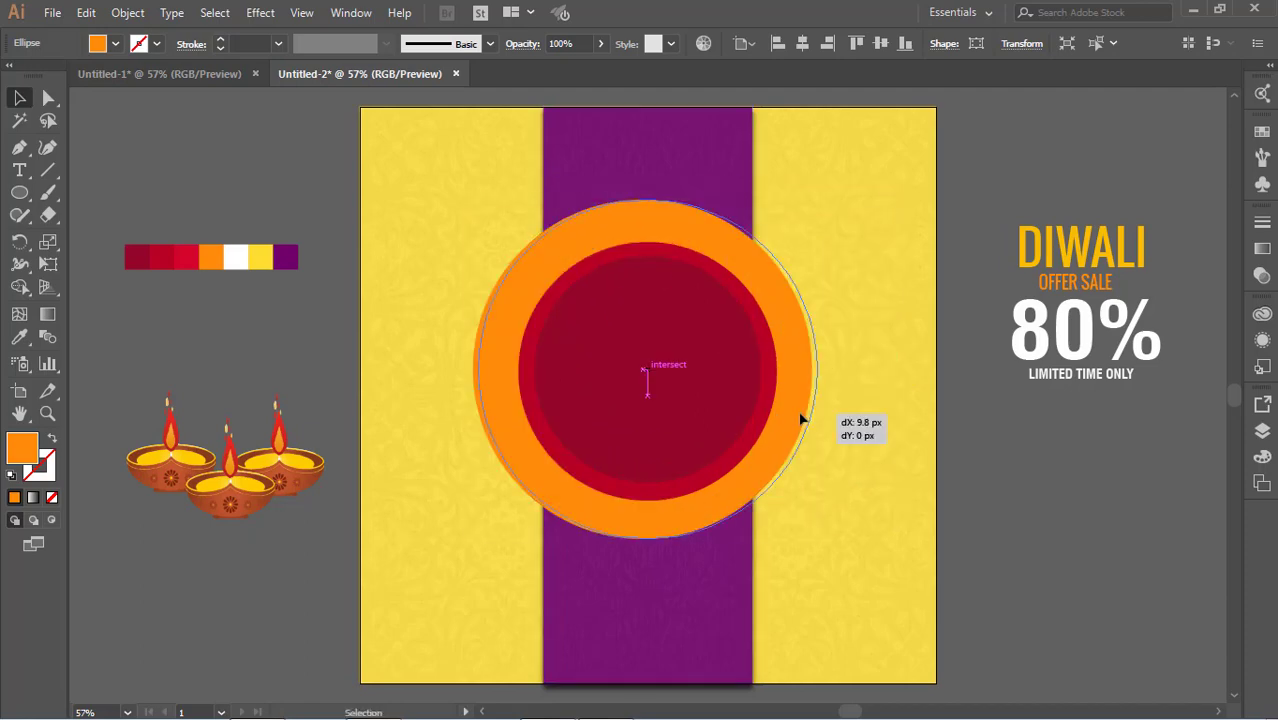
right_click(802, 420)
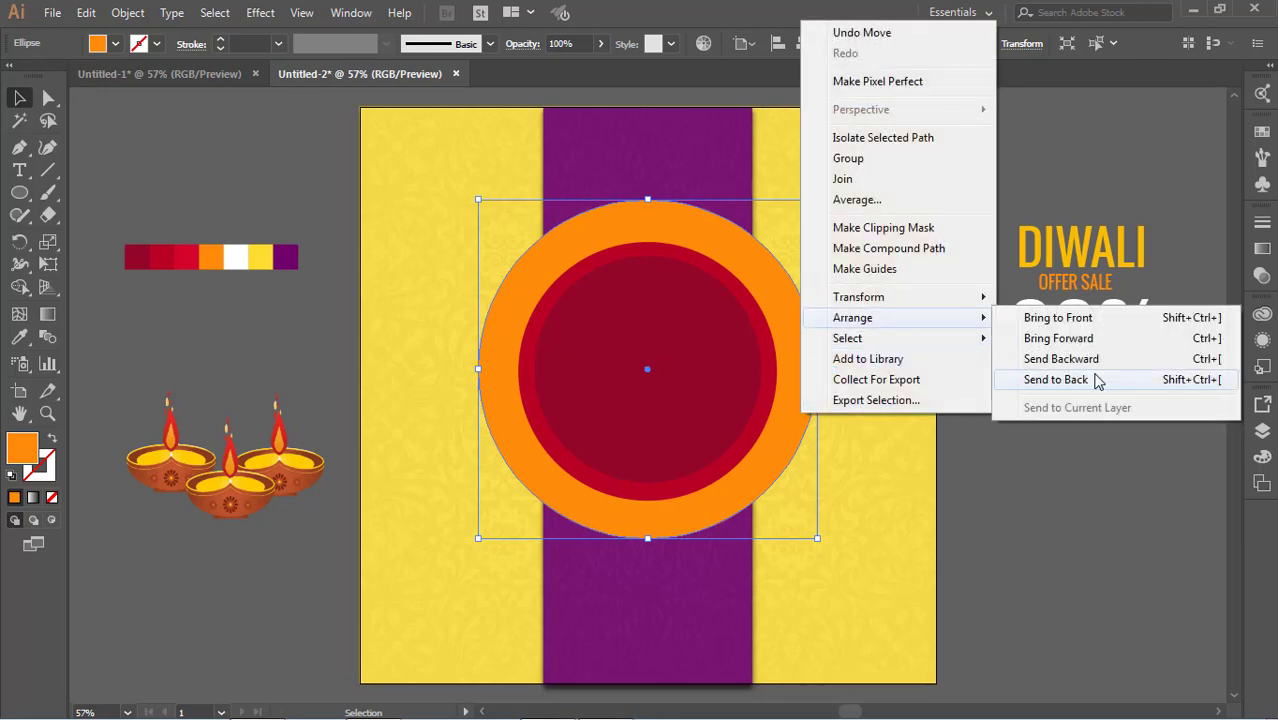
left_click(1090, 348)
left_click(1041, 537)
Shrink the orange circle so it begins hugging the red rings
left_click(803, 303)
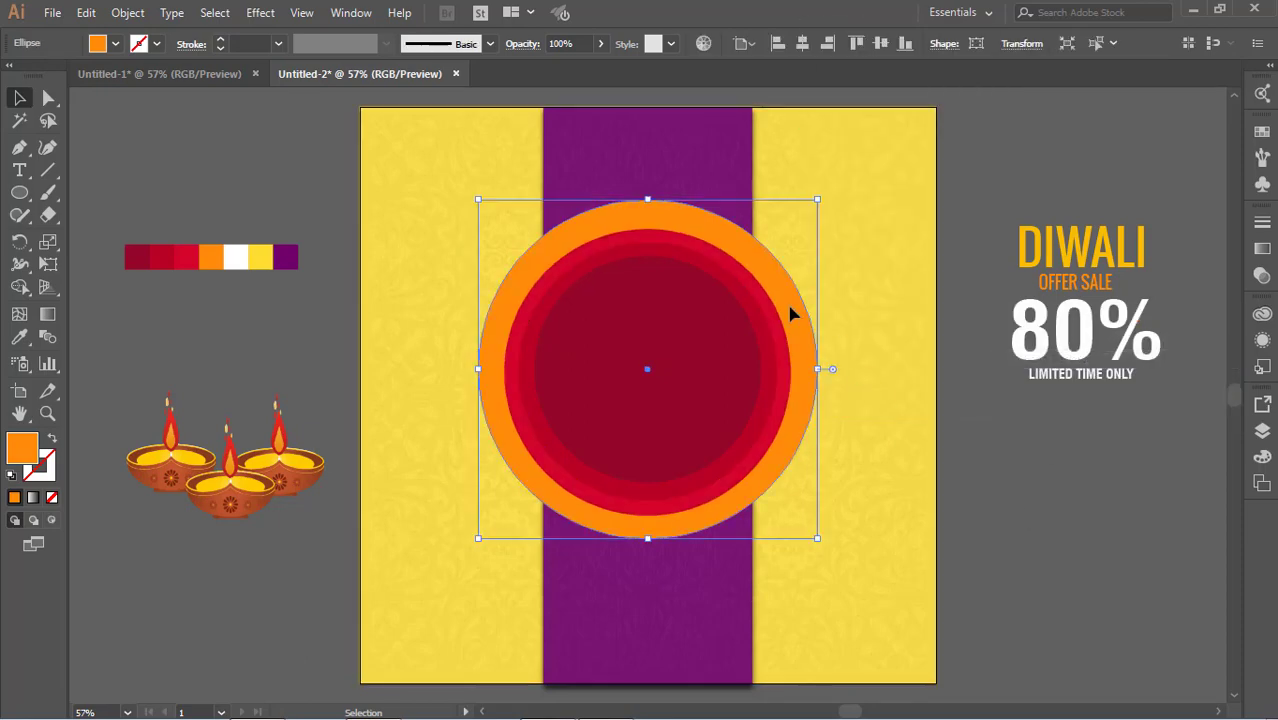
left_click_drag(476, 199, 492, 213)
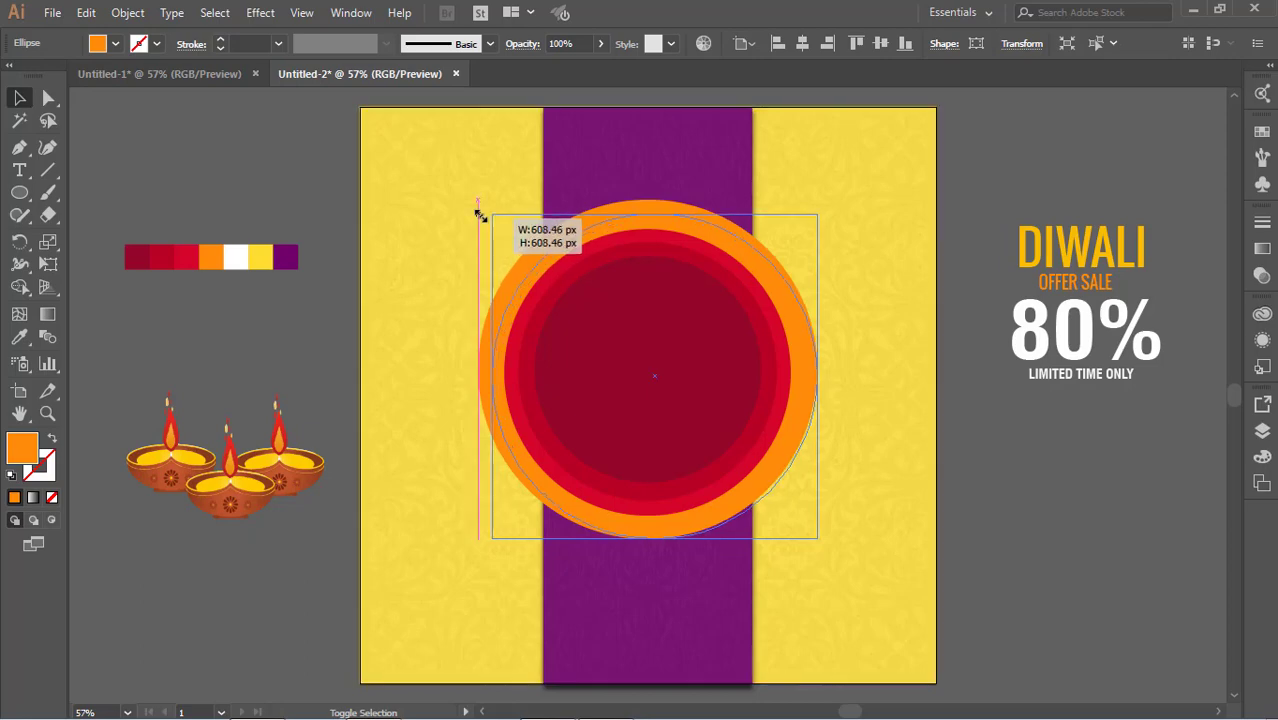
left_click(815, 539, "shift")
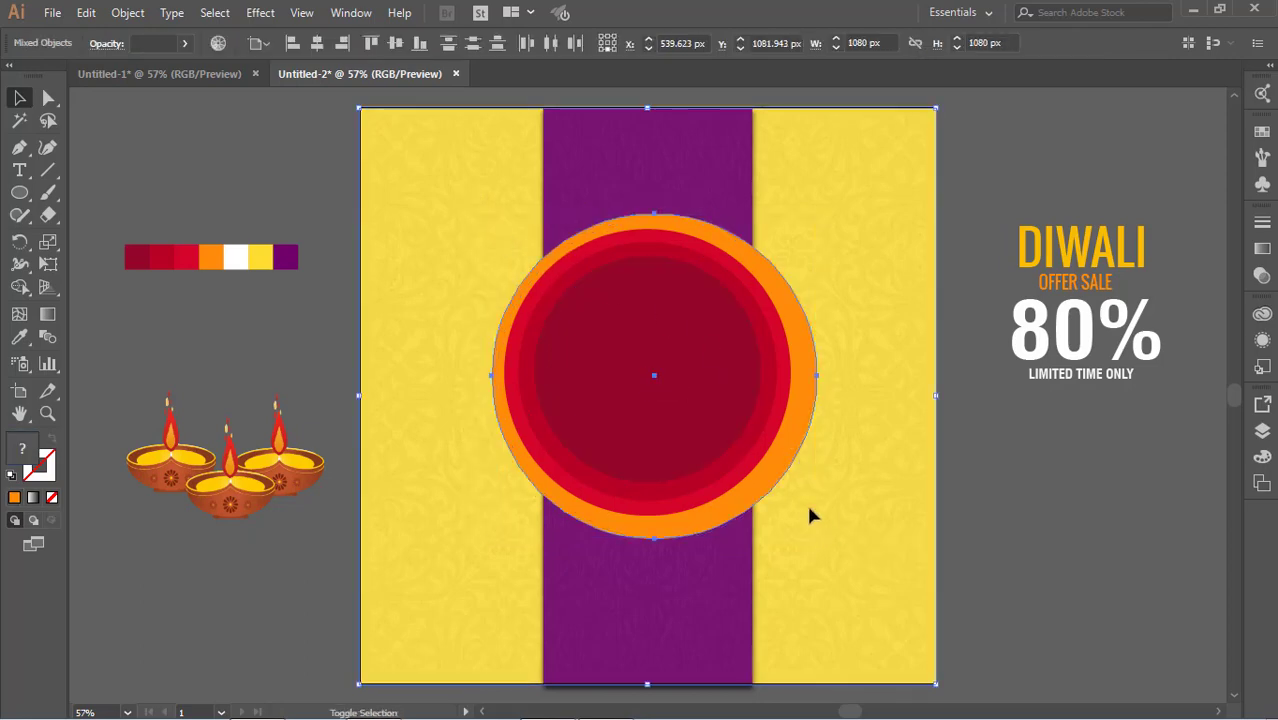
left_click(910, 500, "shift")
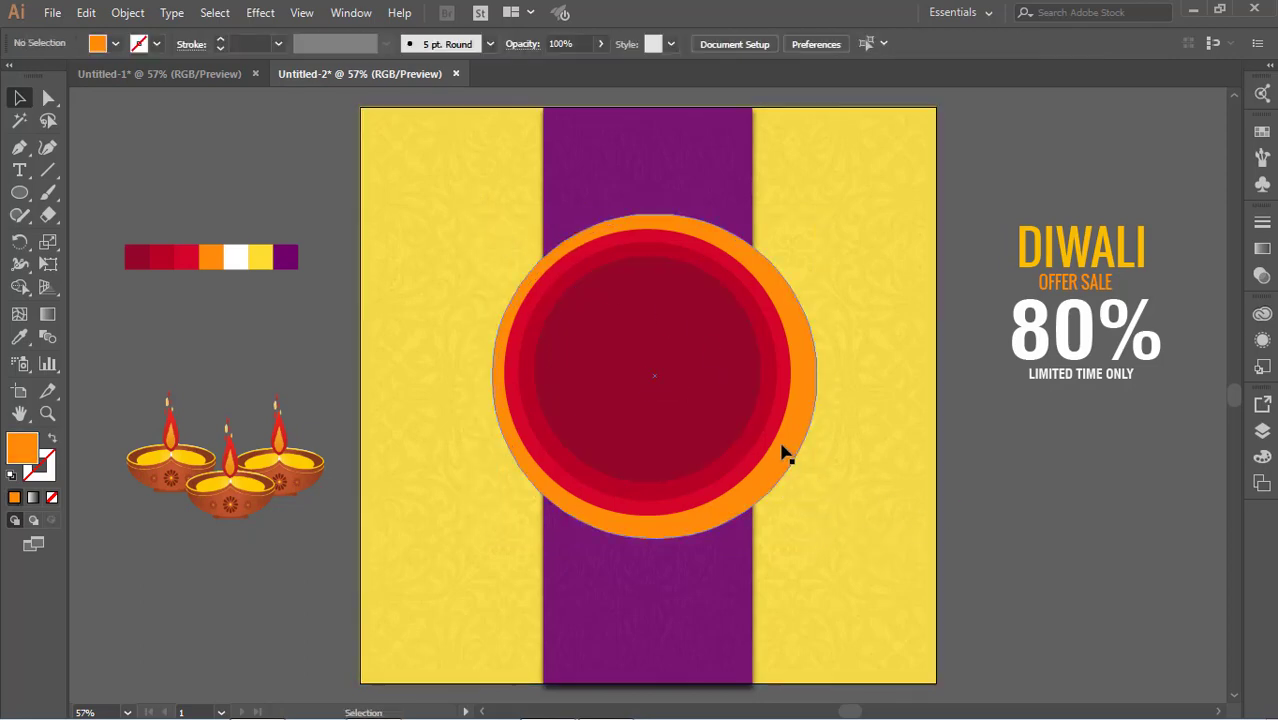
left_click_drag(817, 541, 806, 528)
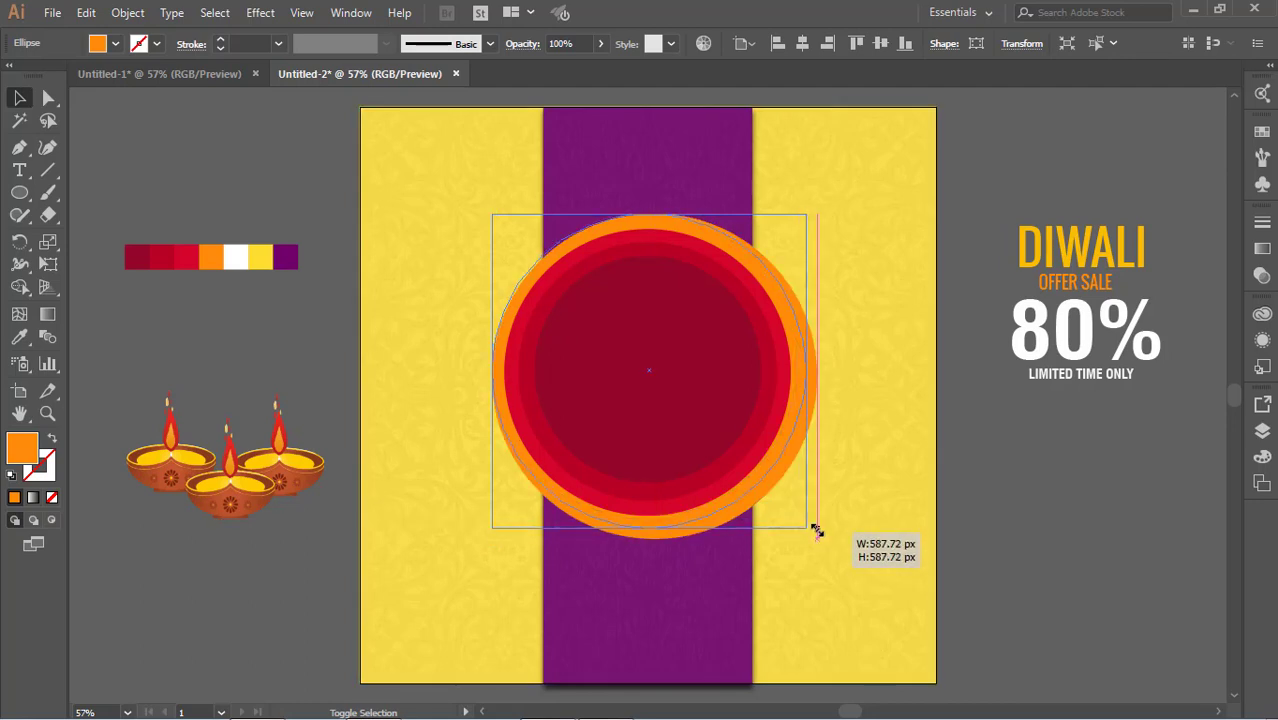
left_click(1012, 580)
left_click(749, 257)
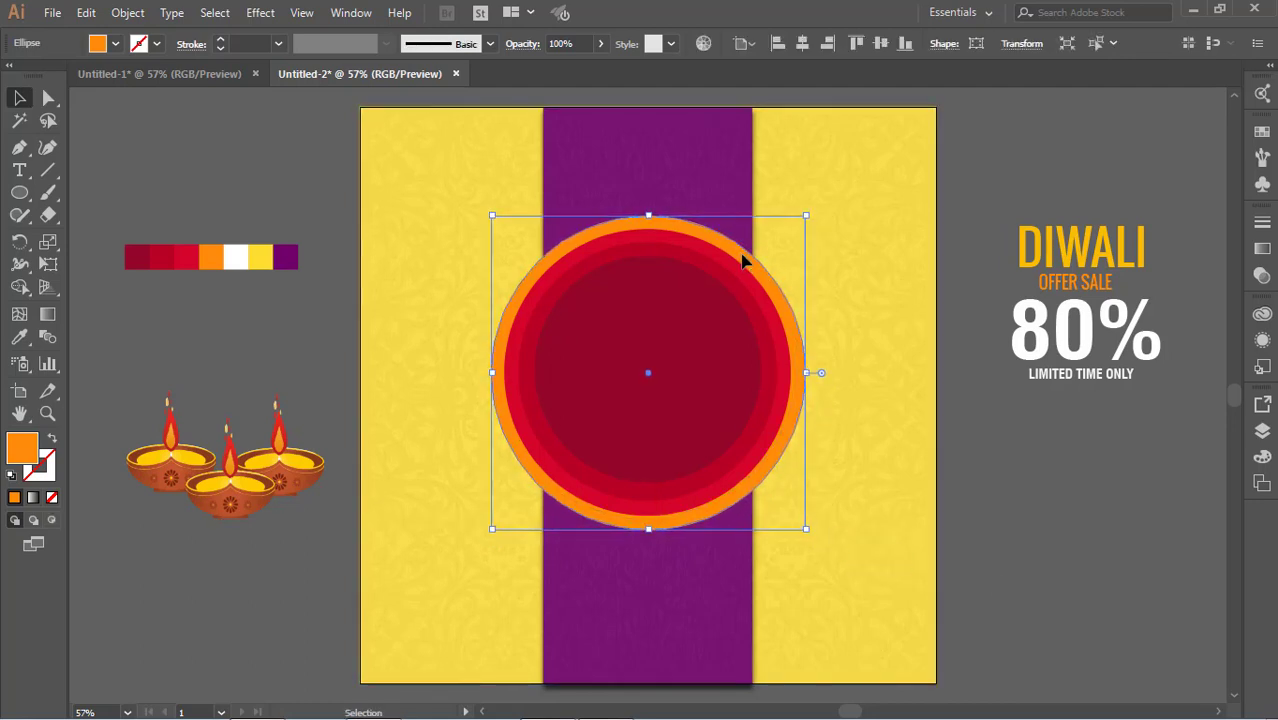
Shrink the orange circle a little more to leave an even orange border
left_click(895, 480)
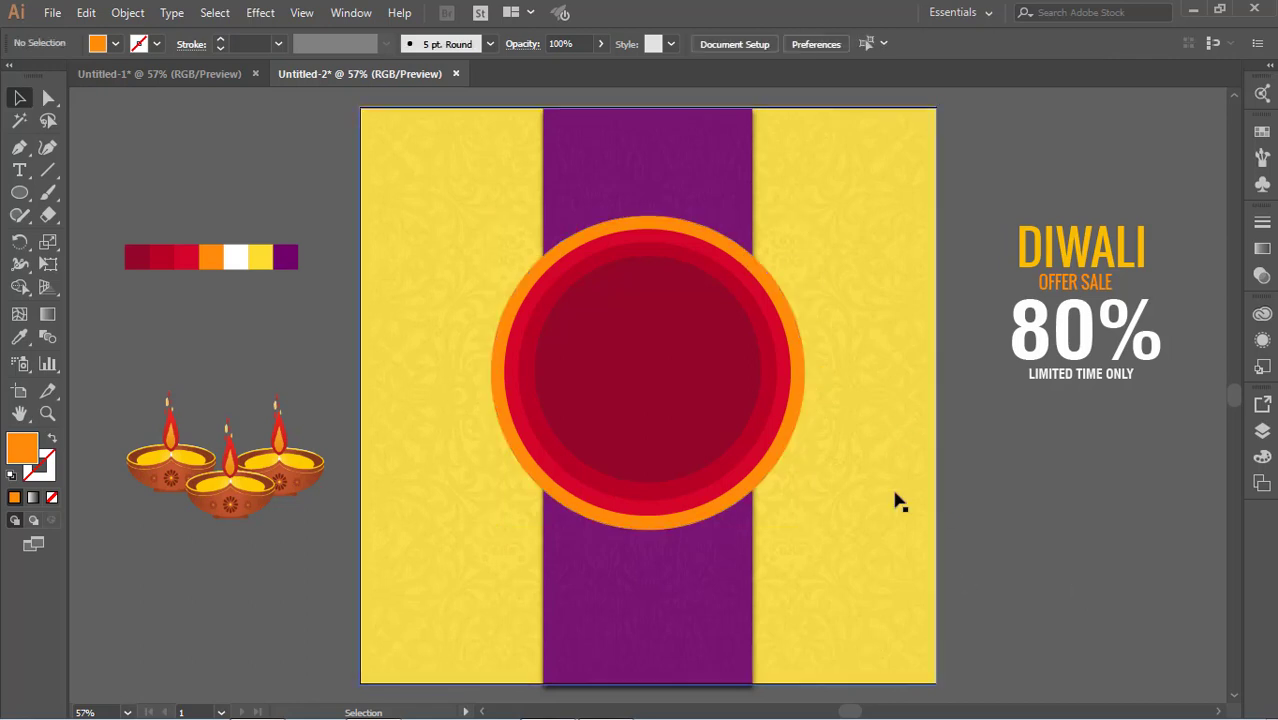
left_click(806, 415)
left_click_drag(808, 218, 804, 220)
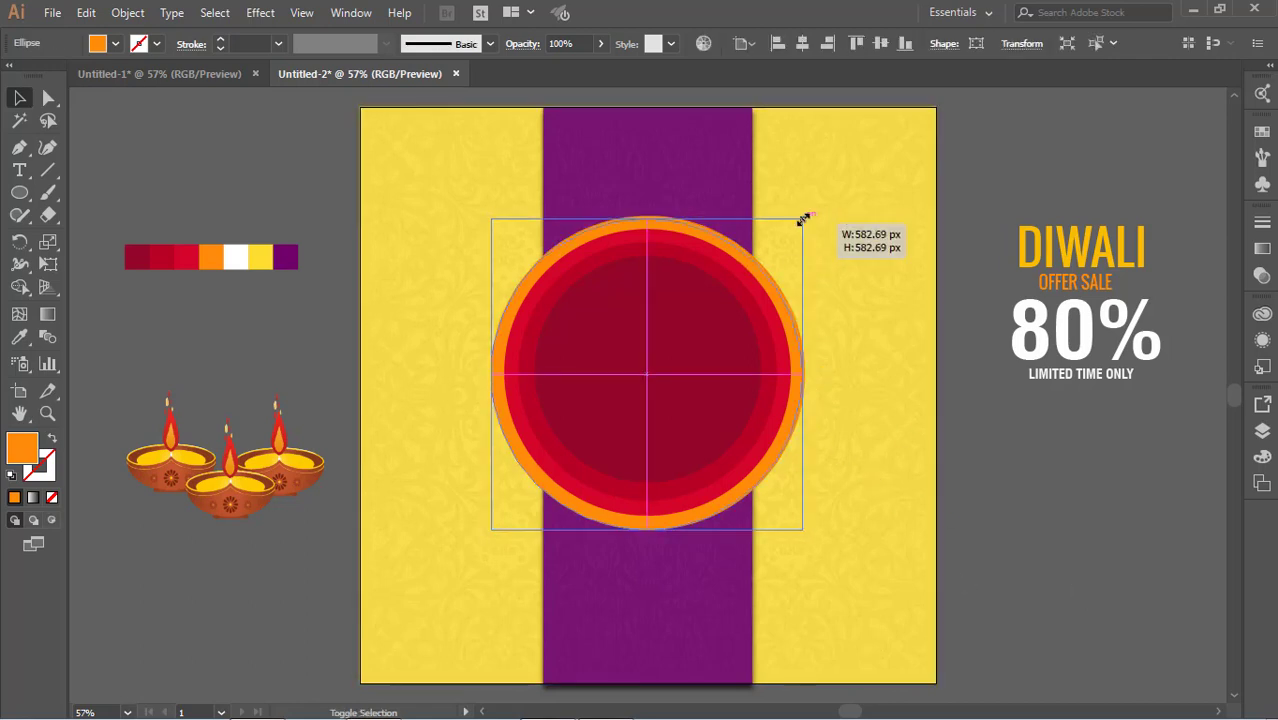
left_click(1030, 525)
left_click(795, 395)
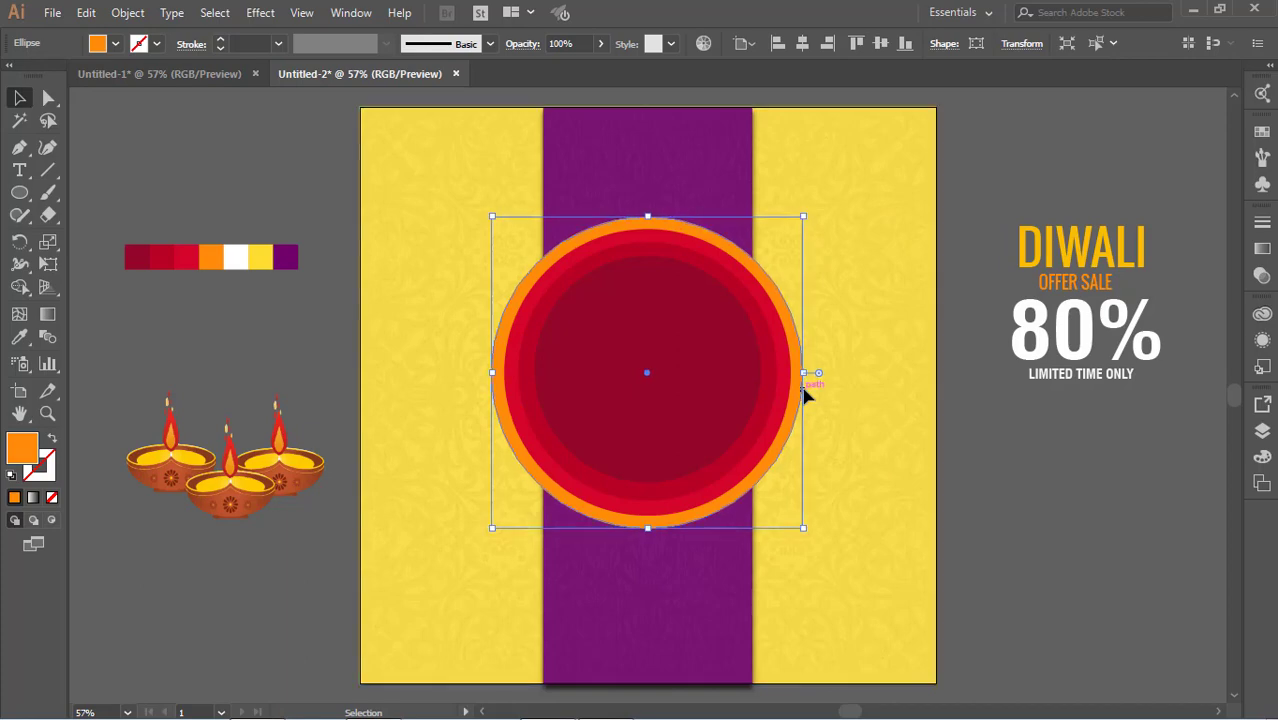
left_click(1037, 509)
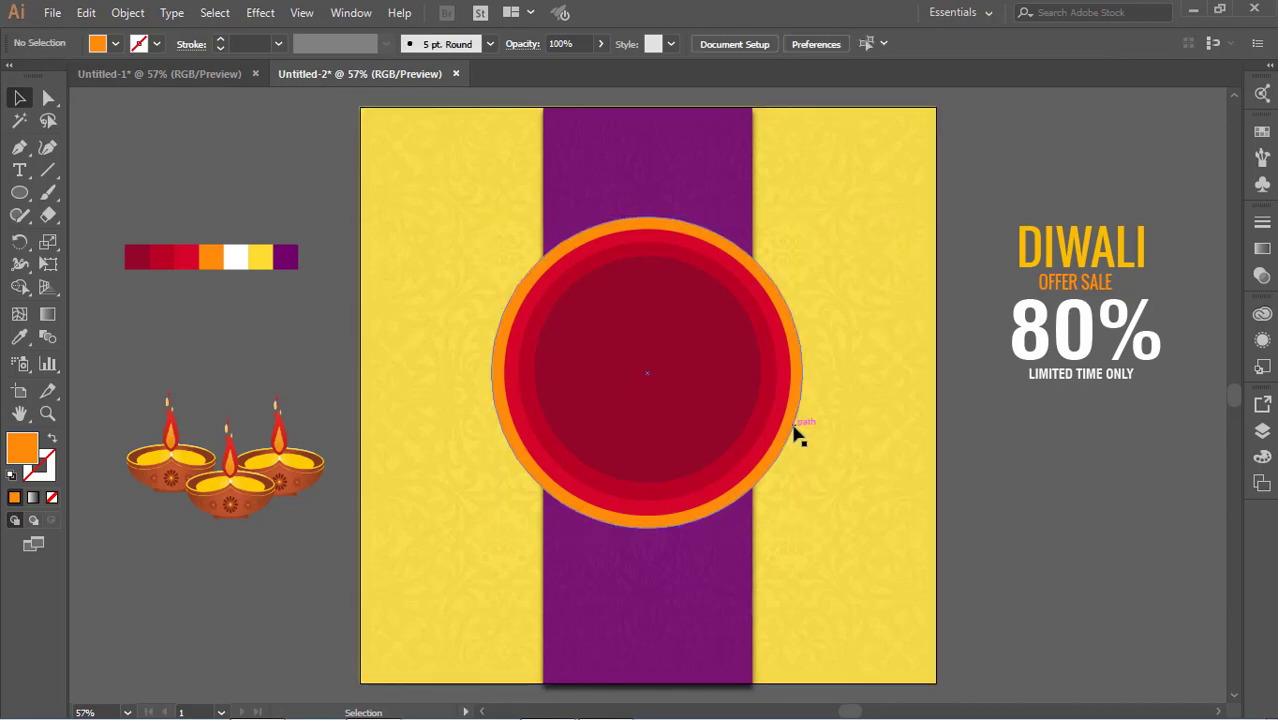
left_click(801, 436)
Apply a Zig Zag effect with size 10 px and 21 ridges per segment
left_click(260, 12)
mouse_move(318, 165)
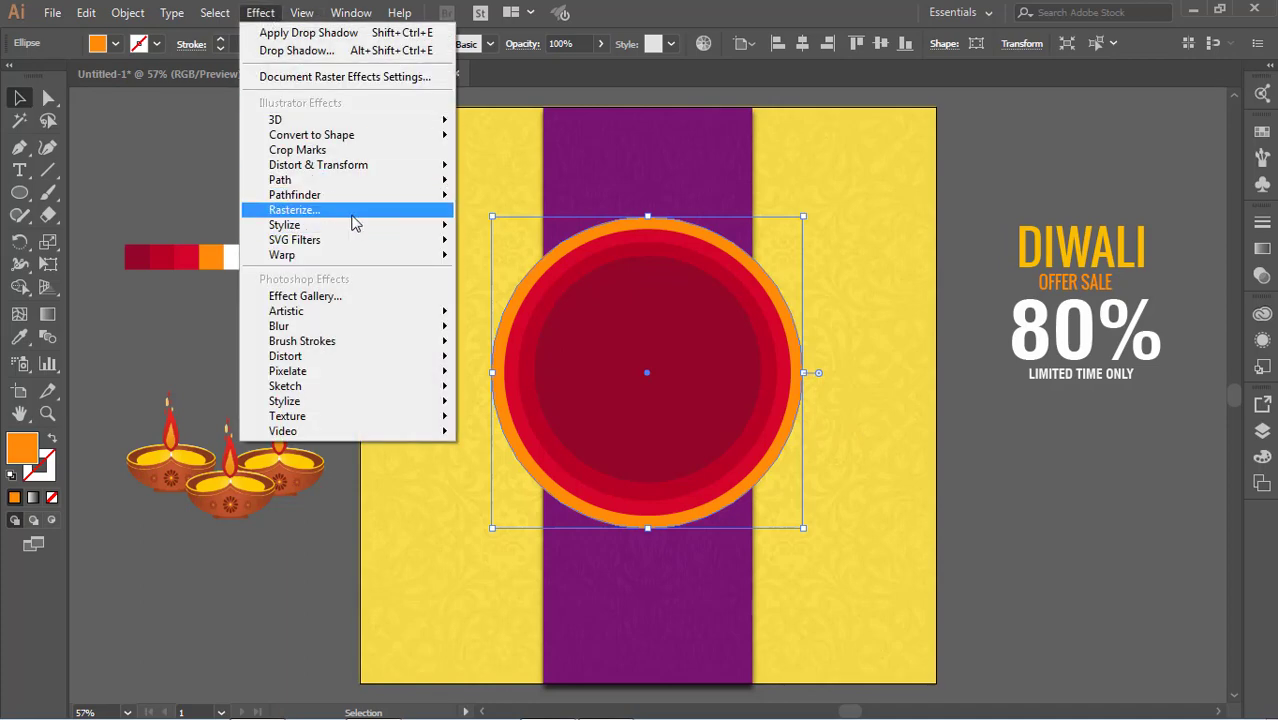
left_click(521, 291)
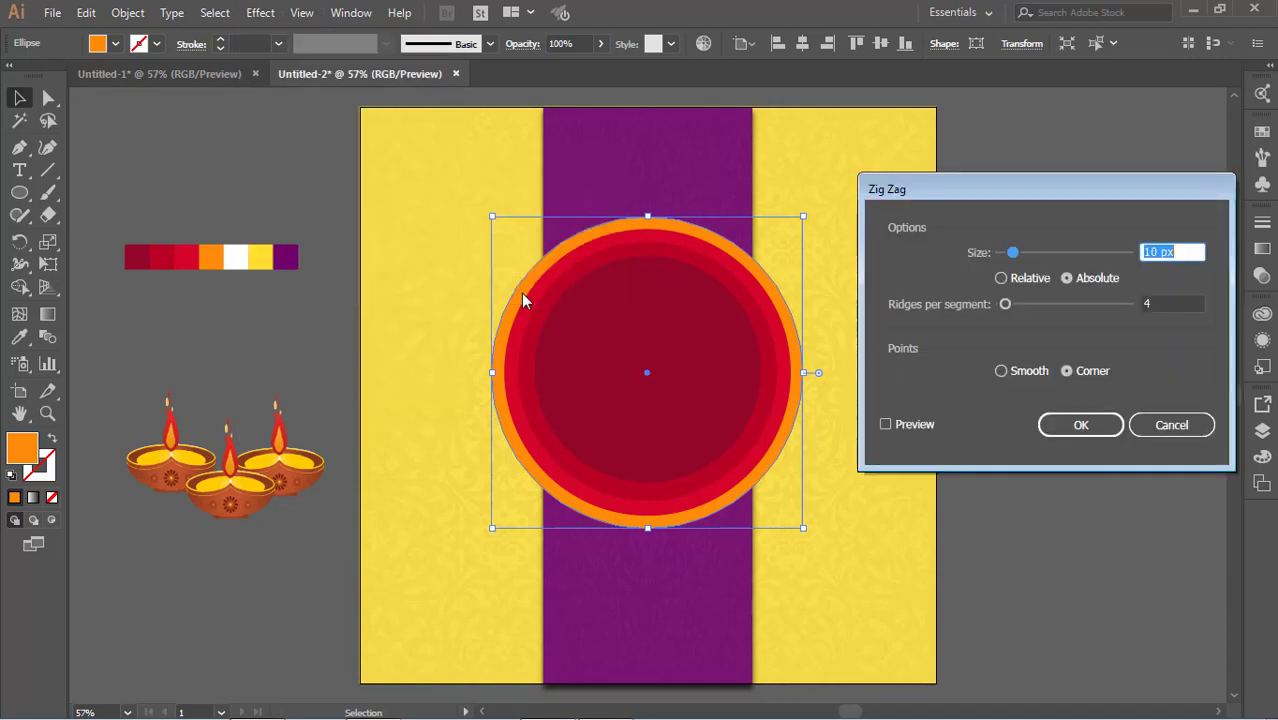
left_click(886, 424)
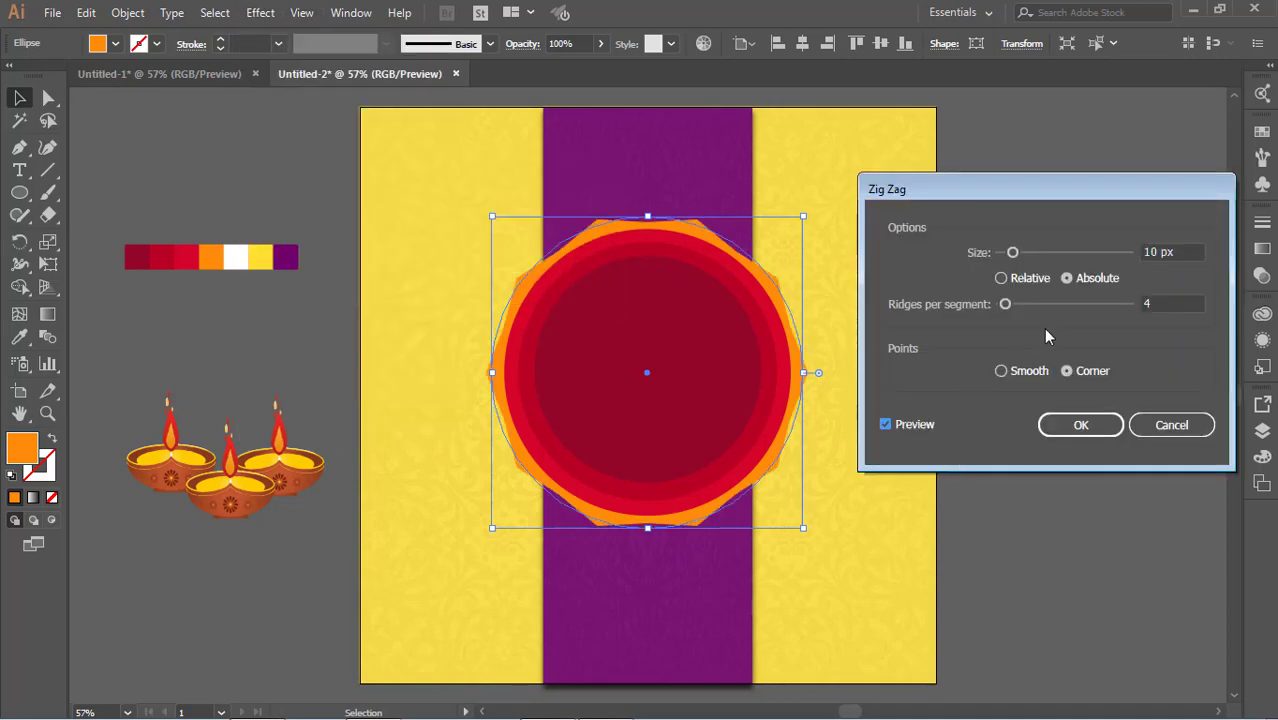
left_click_drag(1005, 304, 1026, 304)
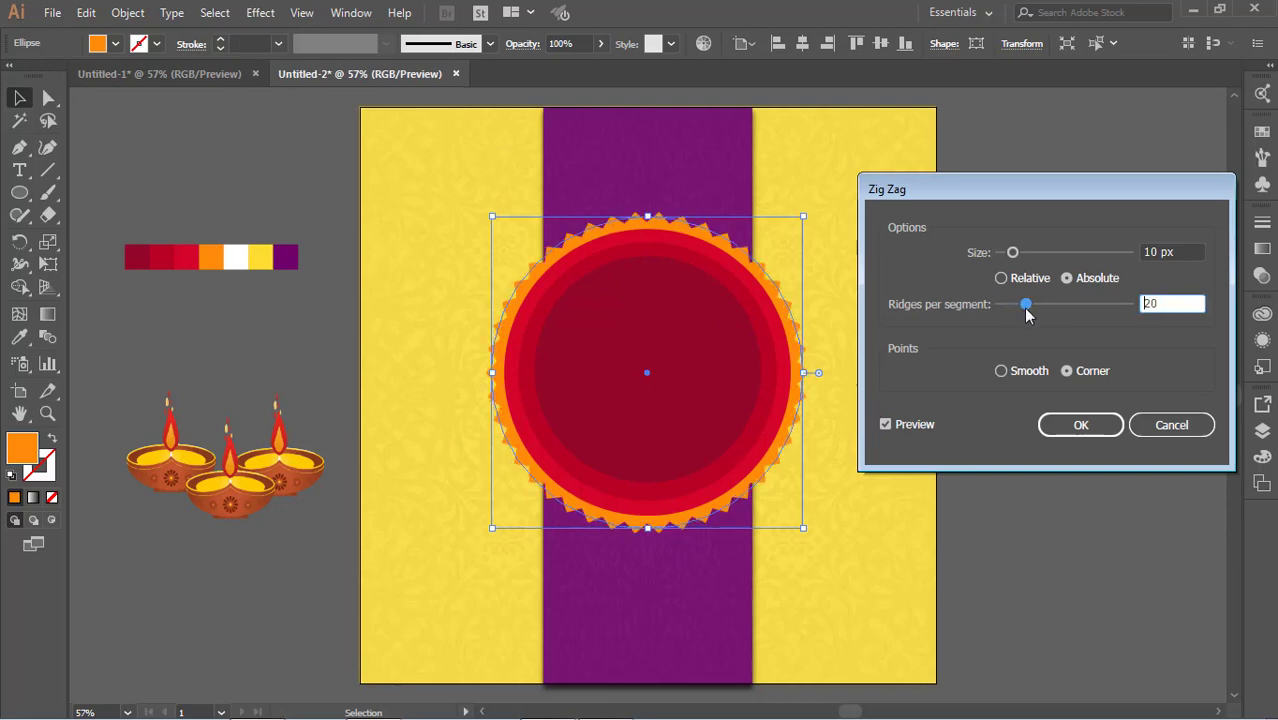
left_click(1076, 426)
Fine-tune the position of the zigzag starburst badge
left_click(993, 535)
left_click(803, 360)
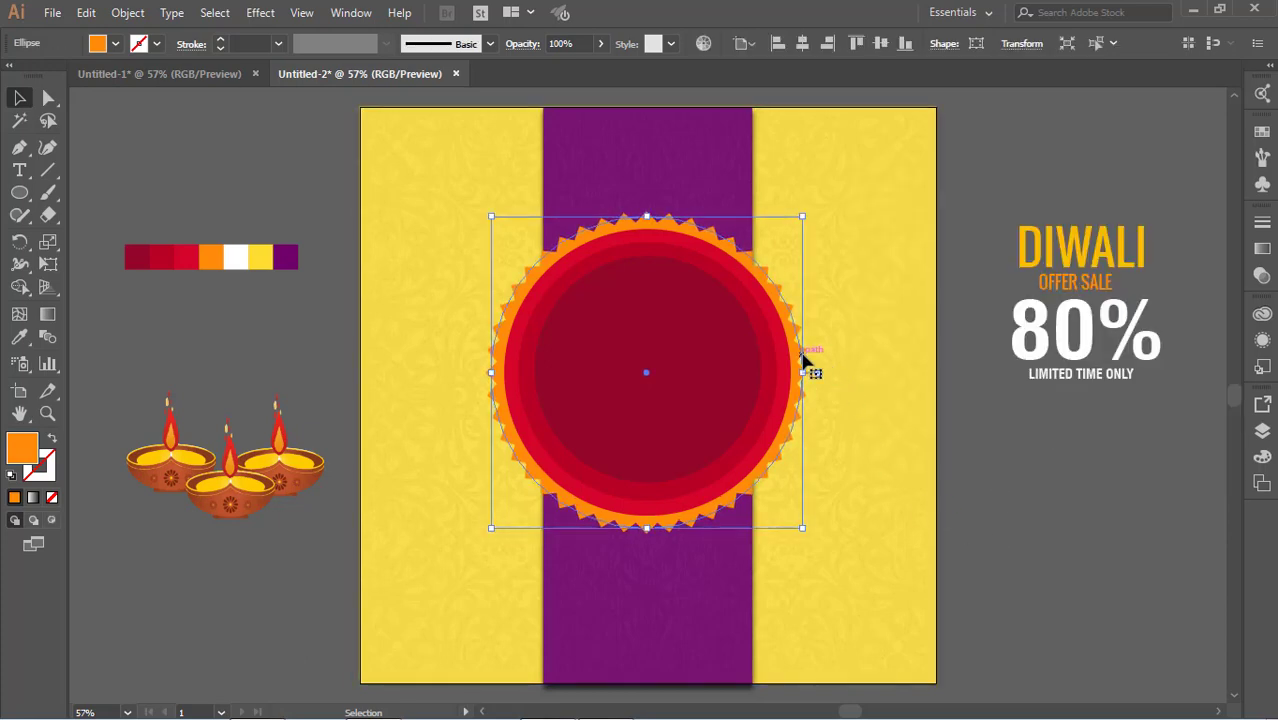
left_click_drag(803, 358, 802, 358)
left_click(835, 400)
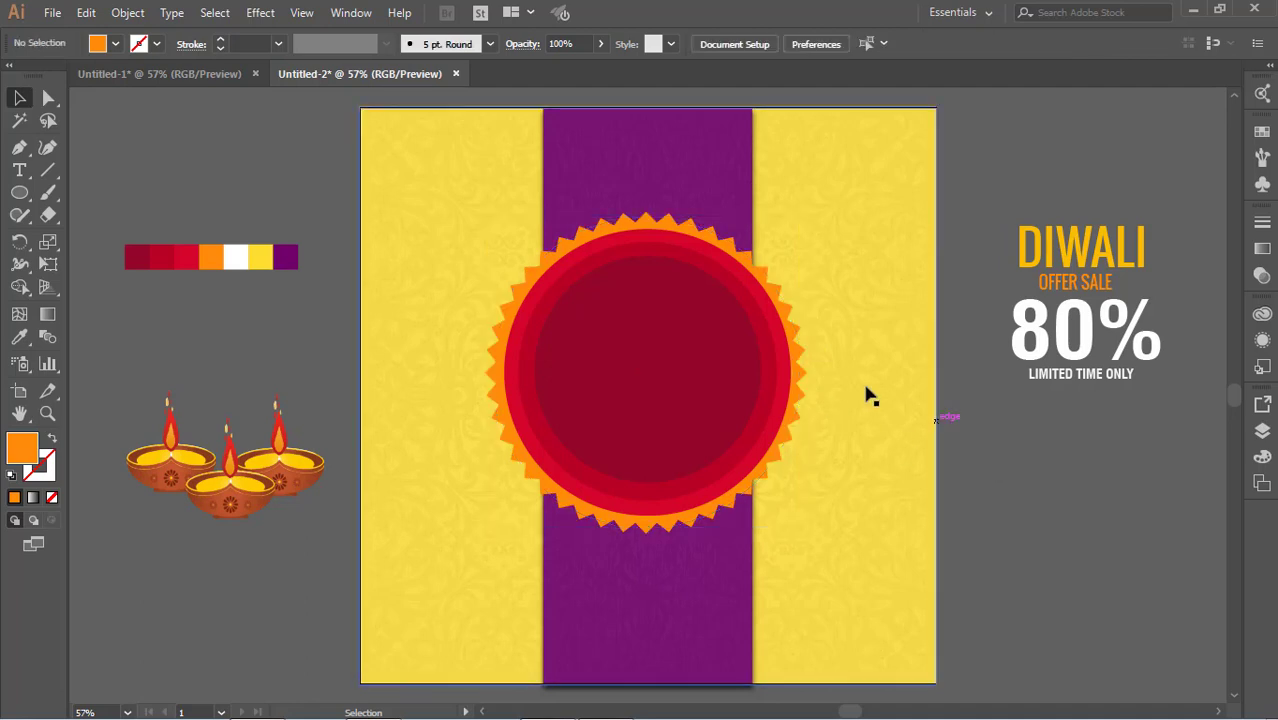
Duplicate the zigzag badge slightly to the right and fill the copy white
left_click(800, 350)
key("ctrl")
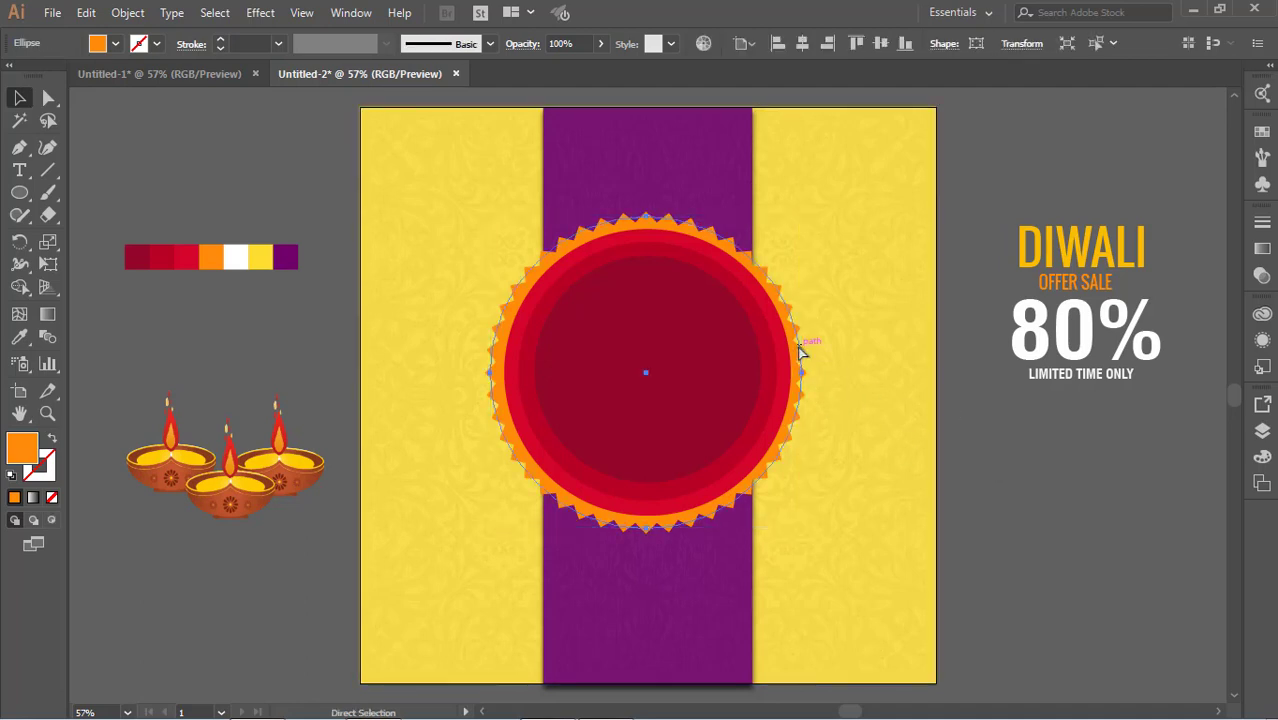
left_click_drag(800, 352, 810, 352)
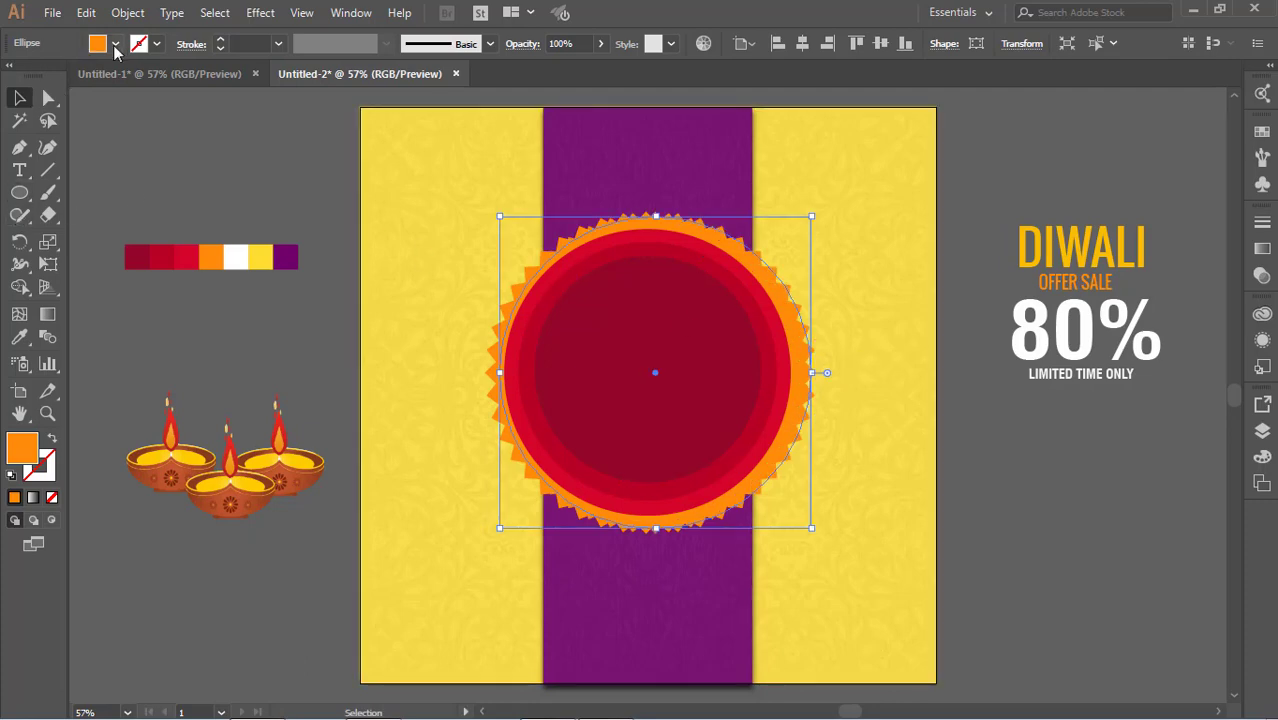
left_click(115, 44)
left_click(45, 78)
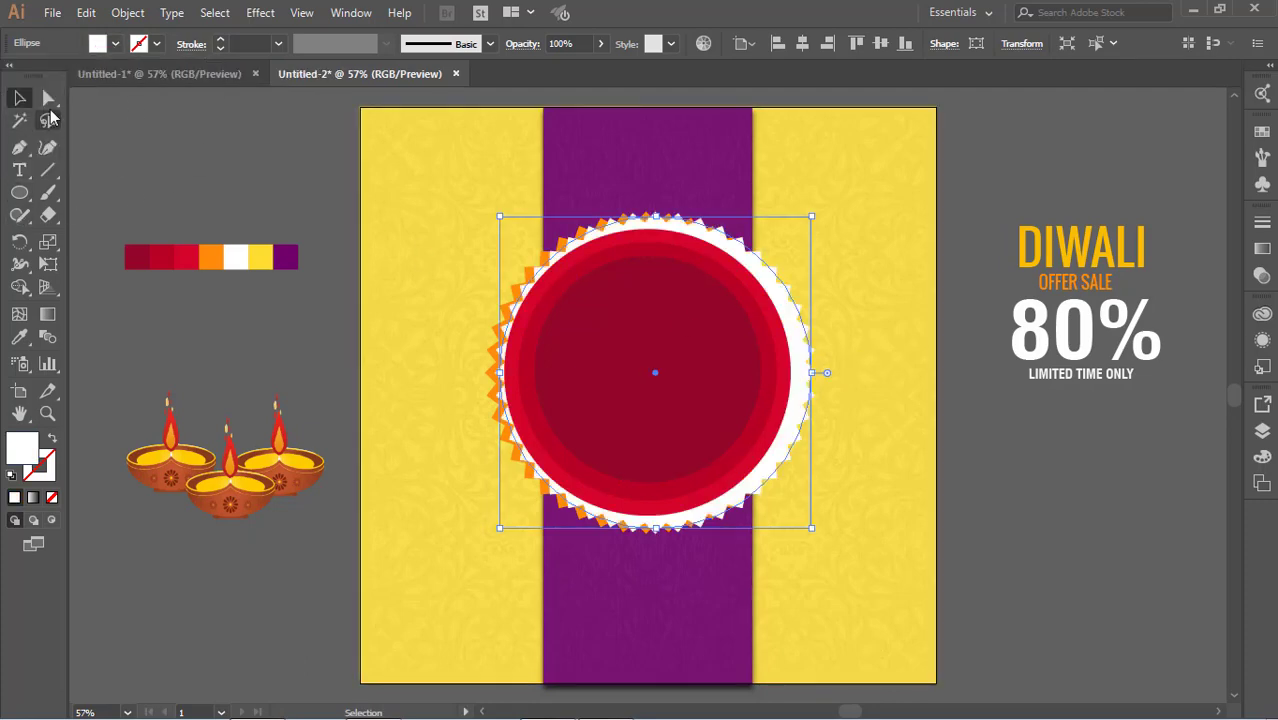
left_click(120, 141)
left_click(800, 346)
Send the white zigzag copy behind the orange badge
right_click(801, 346)
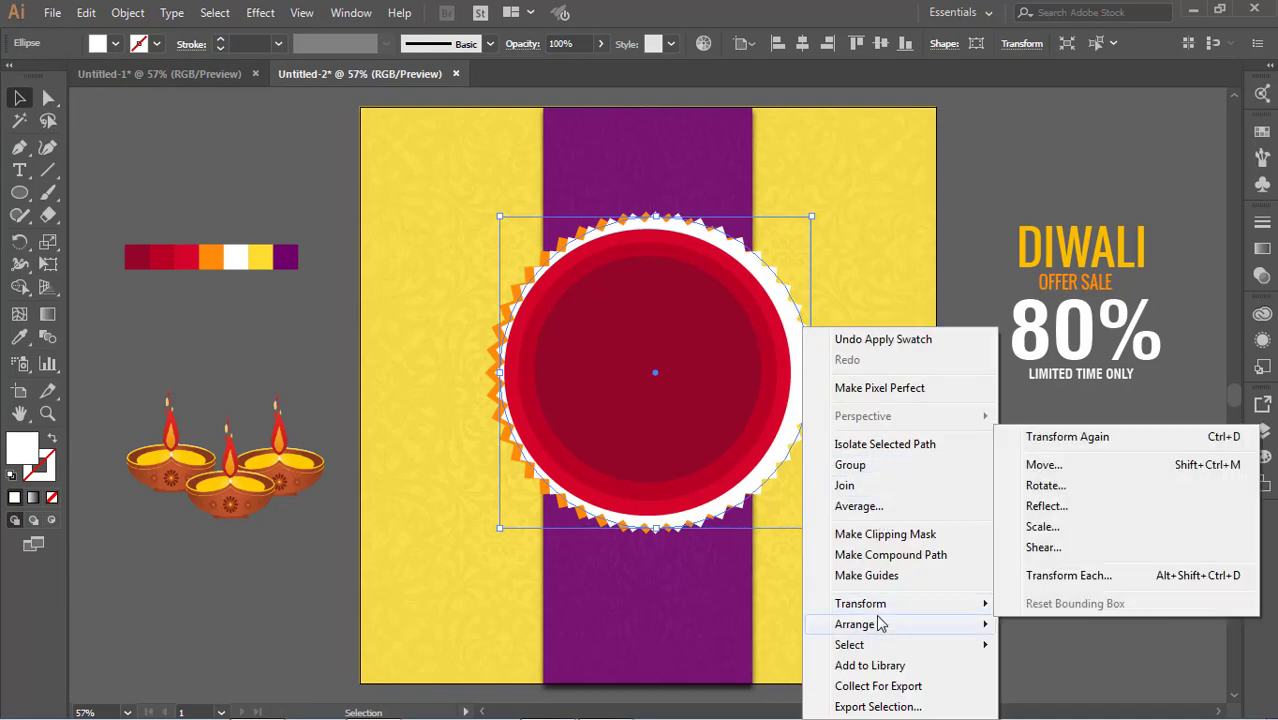
left_click(1050, 573)
left_click(1050, 530)
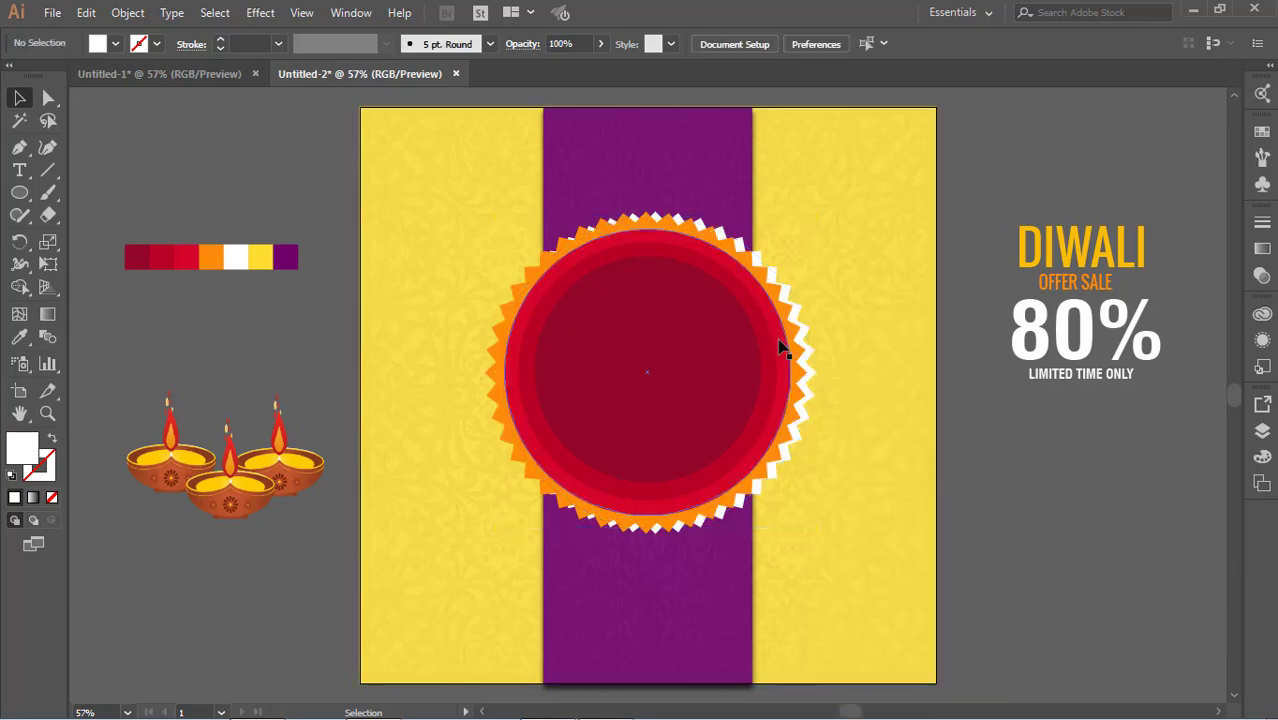
Enlarge the white zigzag slightly and shift it right of the badge
left_click(812, 372)
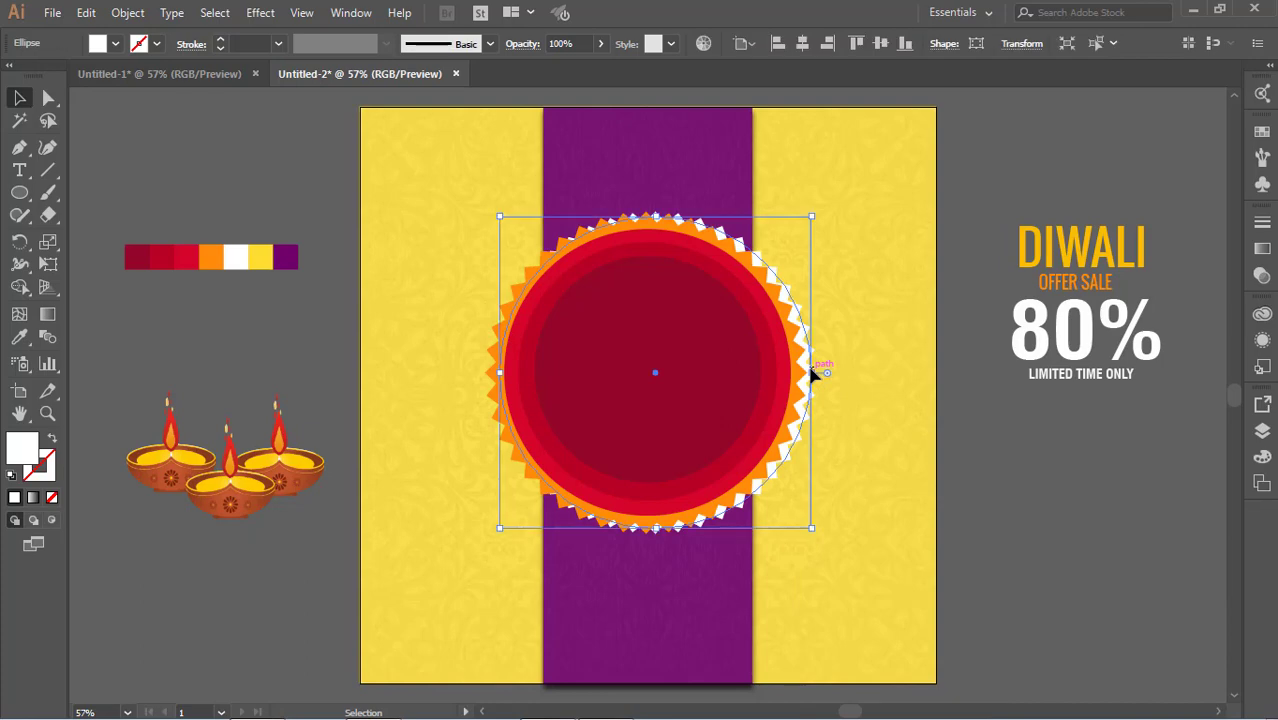
left_click_drag(811, 216, 820, 209)
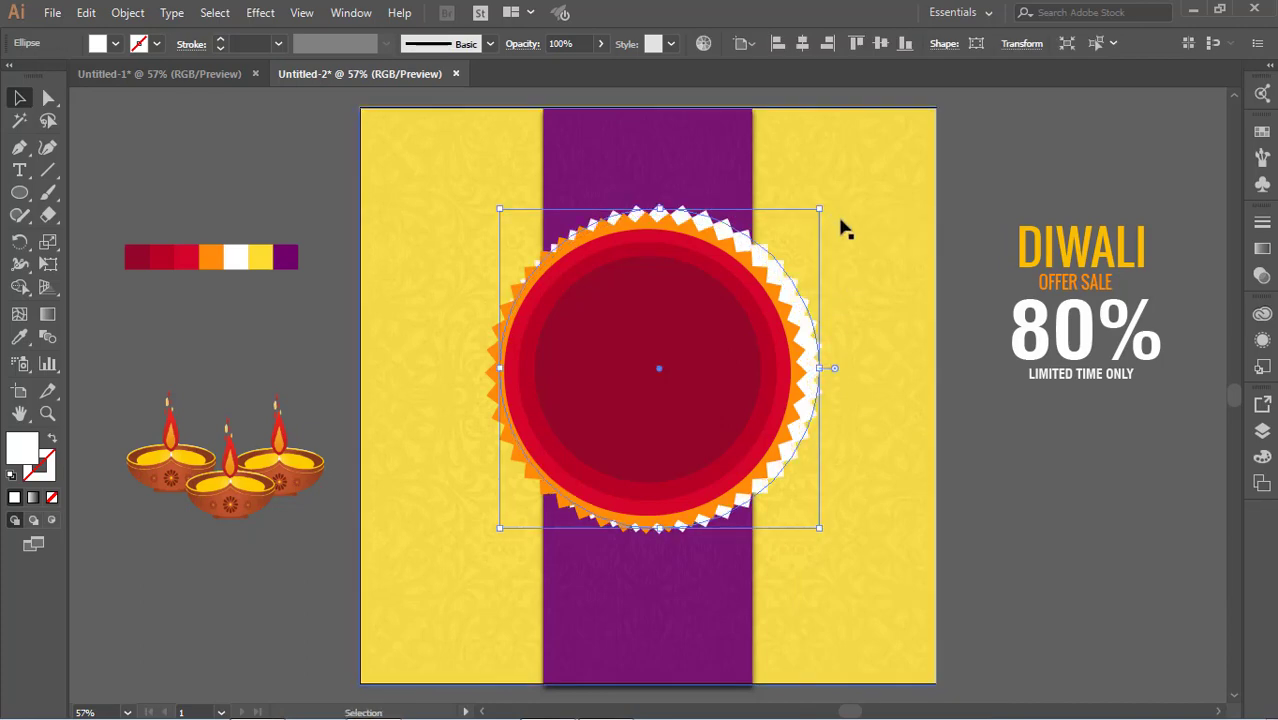
key("Left")
key("Left")
key("Left")
key("Left")
key("Left")
key("Left")
key("Left")
key("Left")
key("Left")
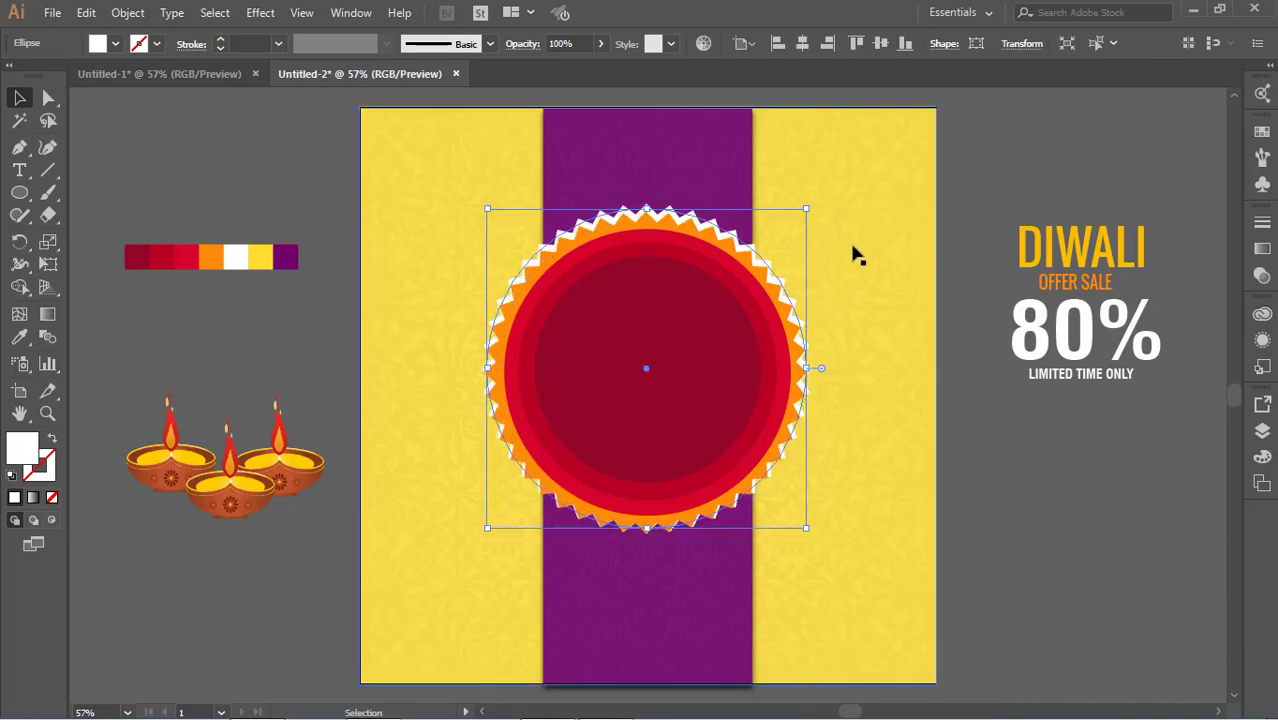
key("Down")
key("Down")
key("Down")
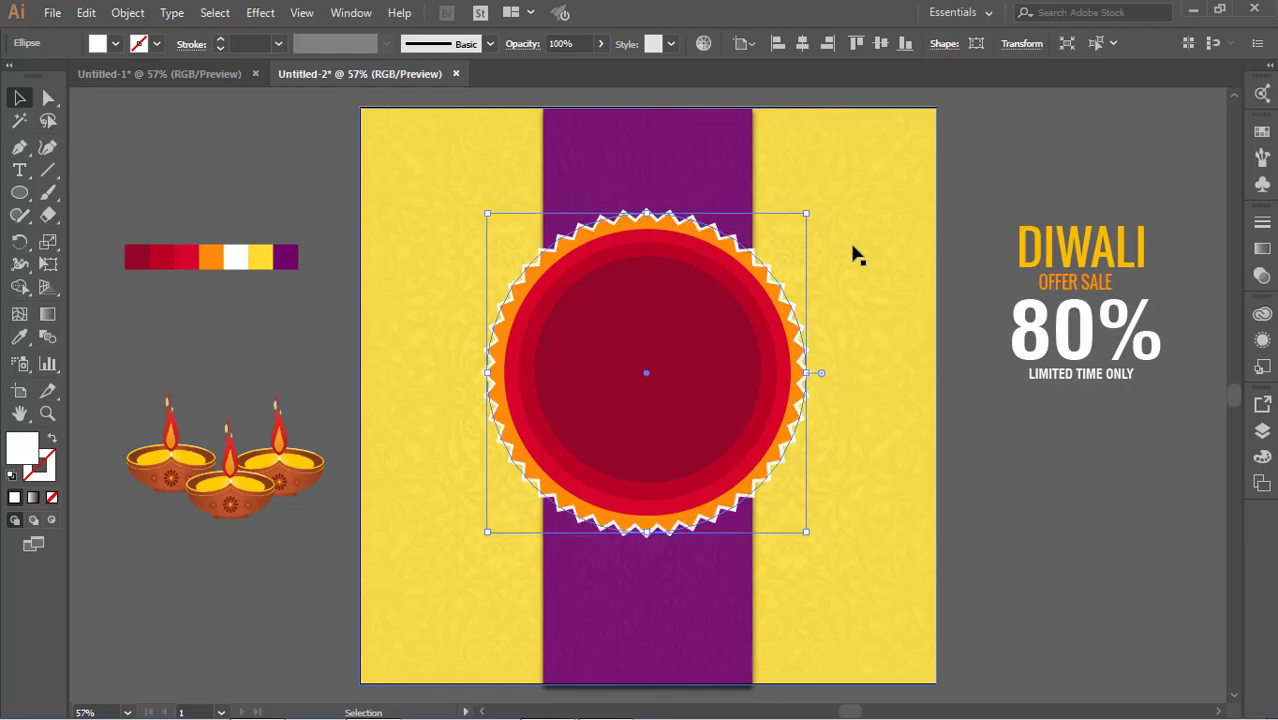
left_click(1070, 548)
left_click(811, 398)
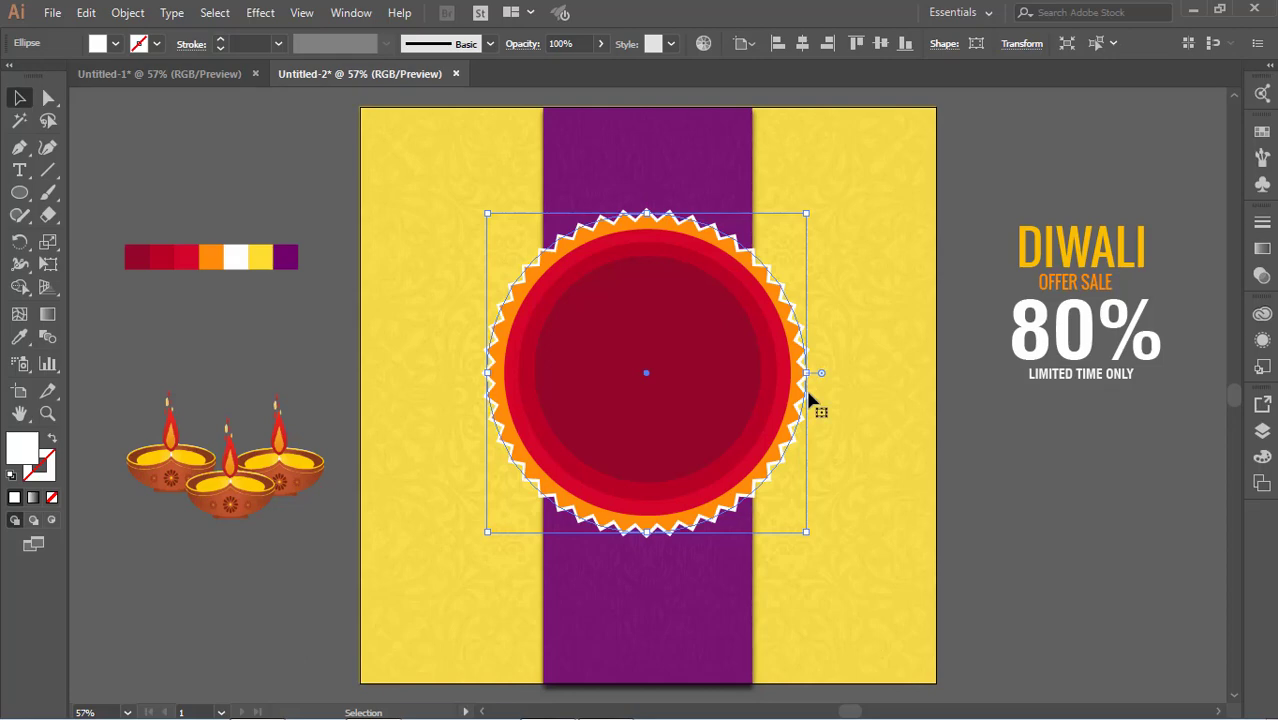
left_click_drag(811, 398, 851, 405)
Place the zigzag copy behind the badge above the background and fill it black
right_click(851, 405)
mouse_move(893, 287)
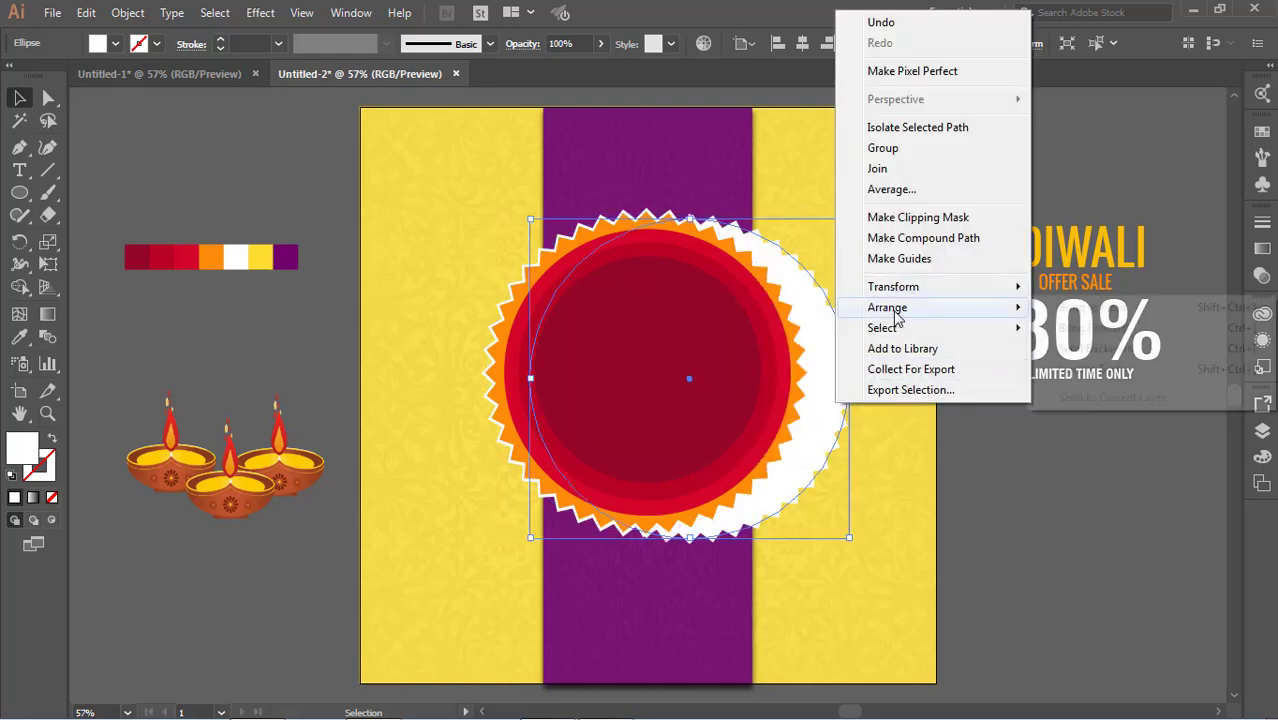
left_click(1066, 366)
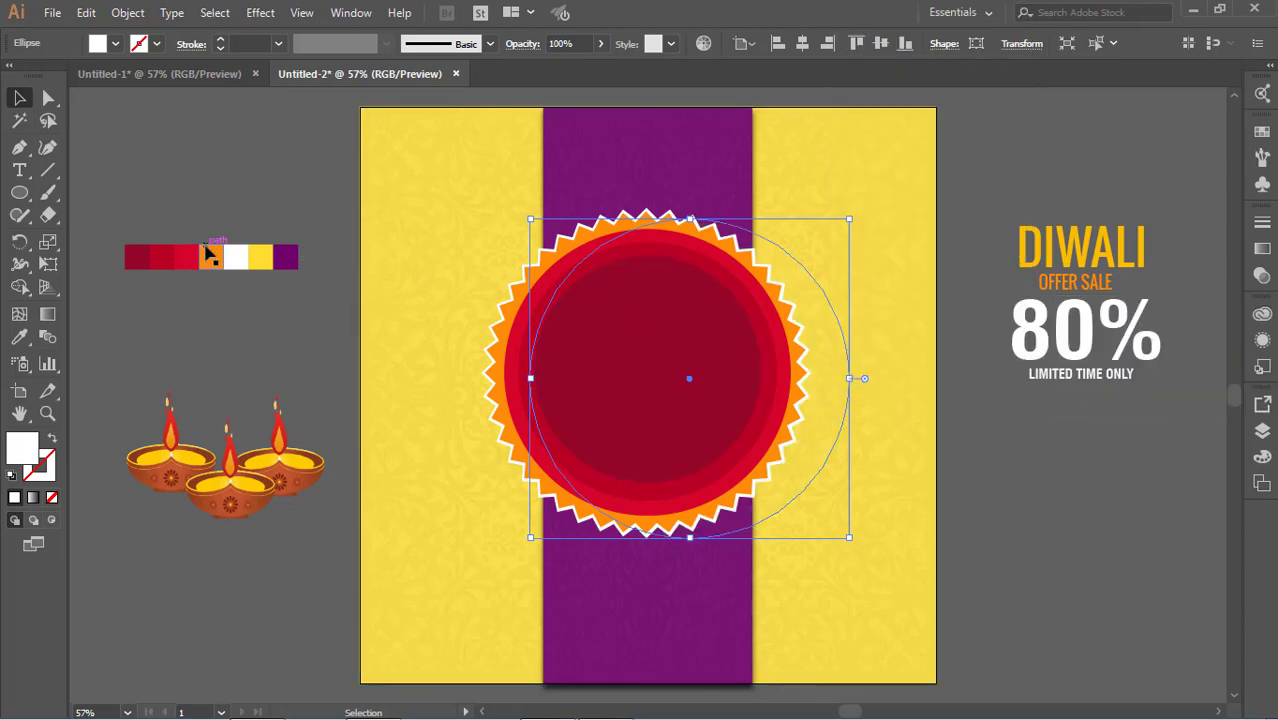
key("ctrl+bracketright")
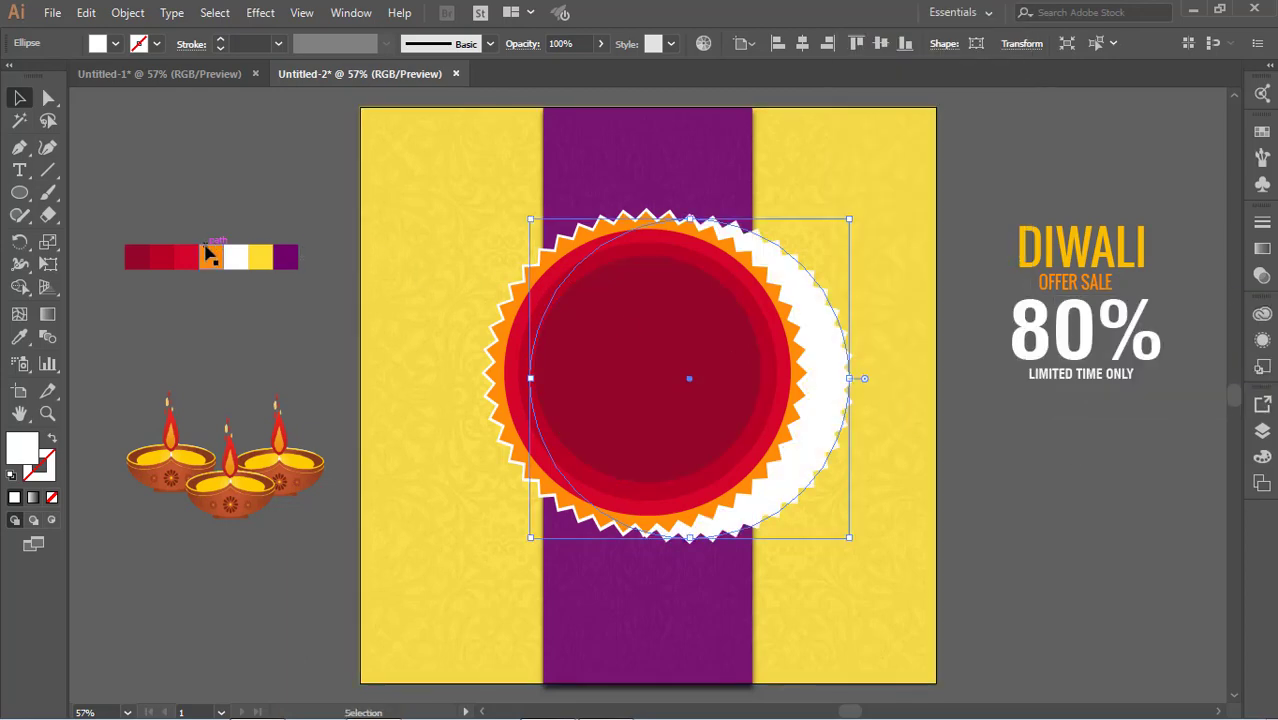
left_click(20, 339)
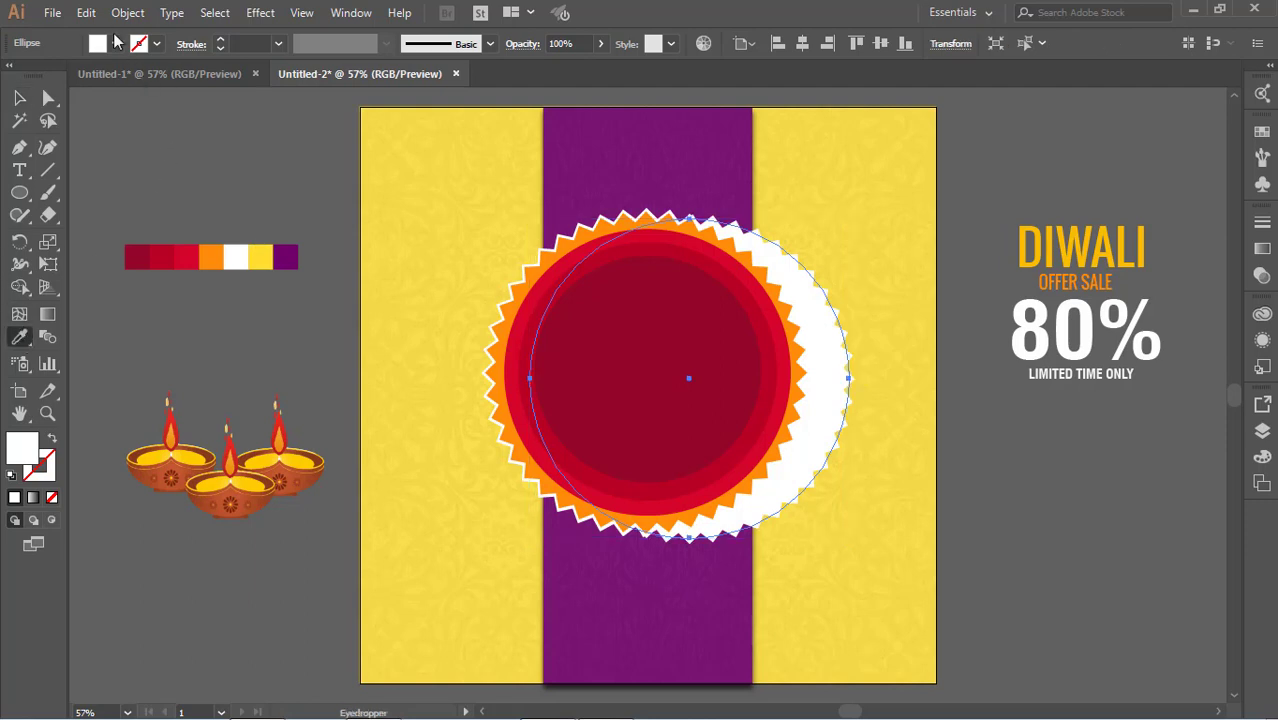
left_click(116, 43)
left_click(52, 75)
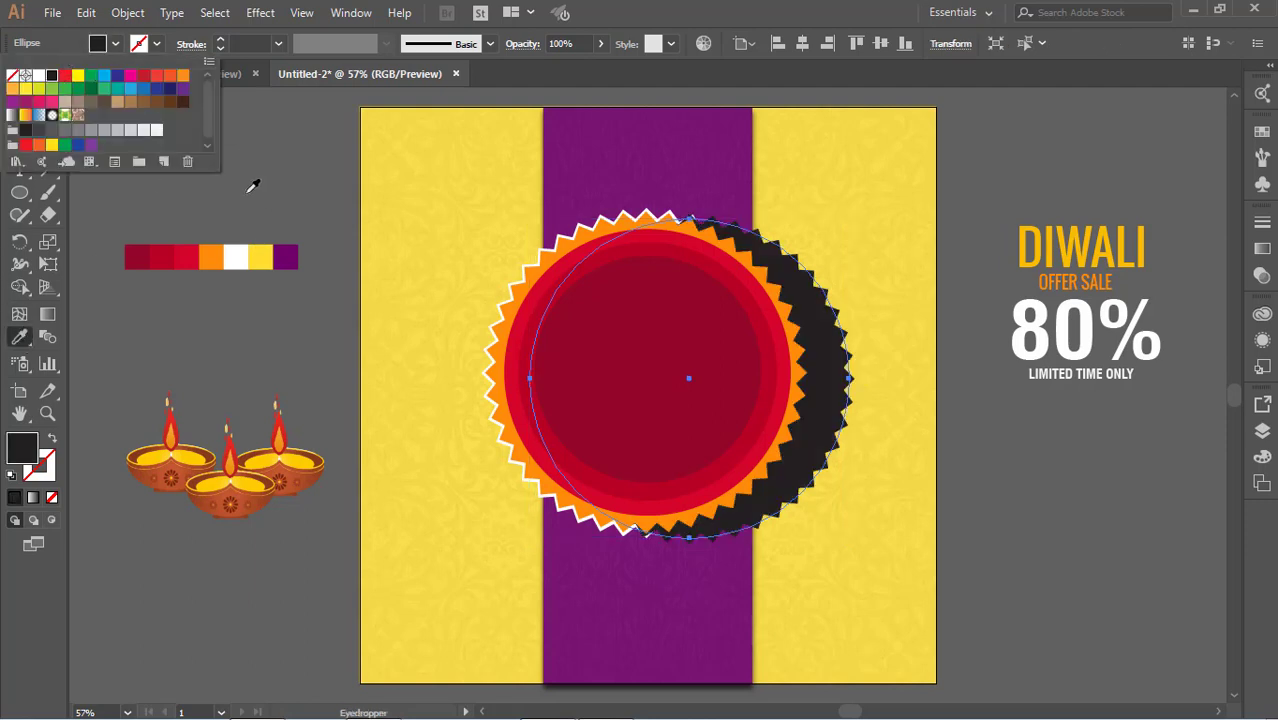
key("Escape")
key("v")
key("ctrl+shift+a")
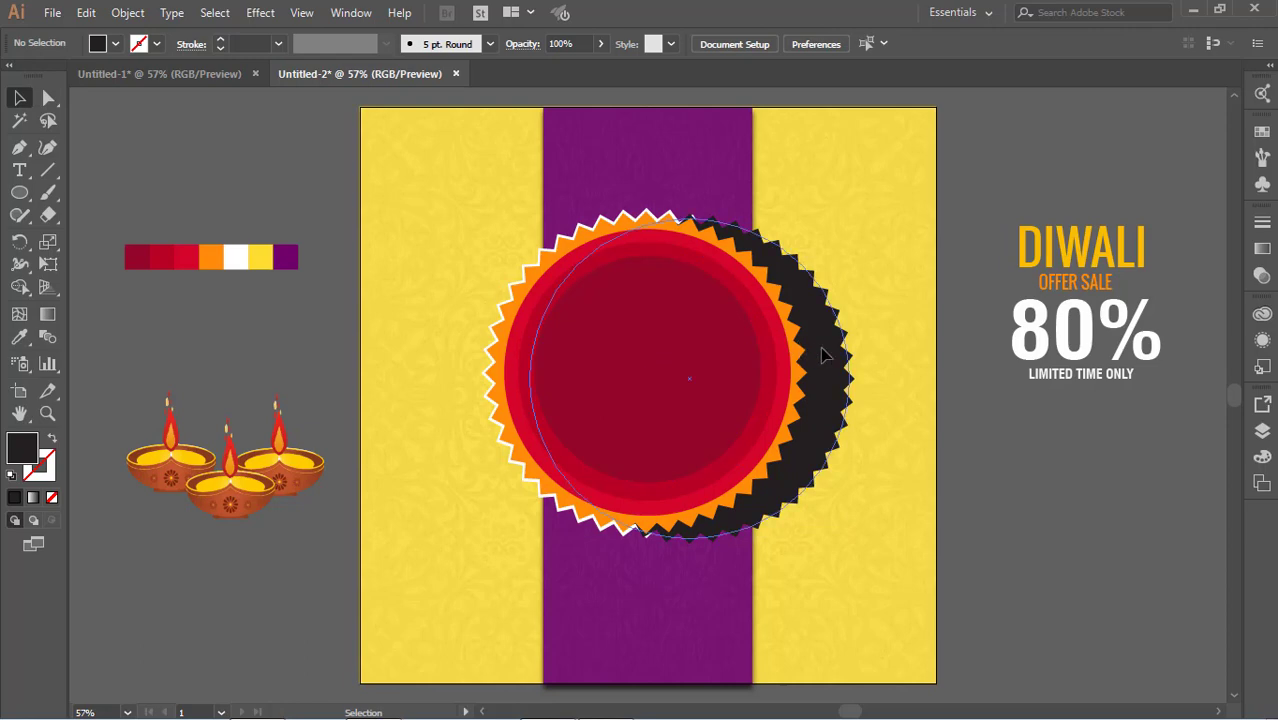
Send the black zigzag behind the badge, centre it, and nudge it down
left_click(822, 355)
right_click(826, 362)
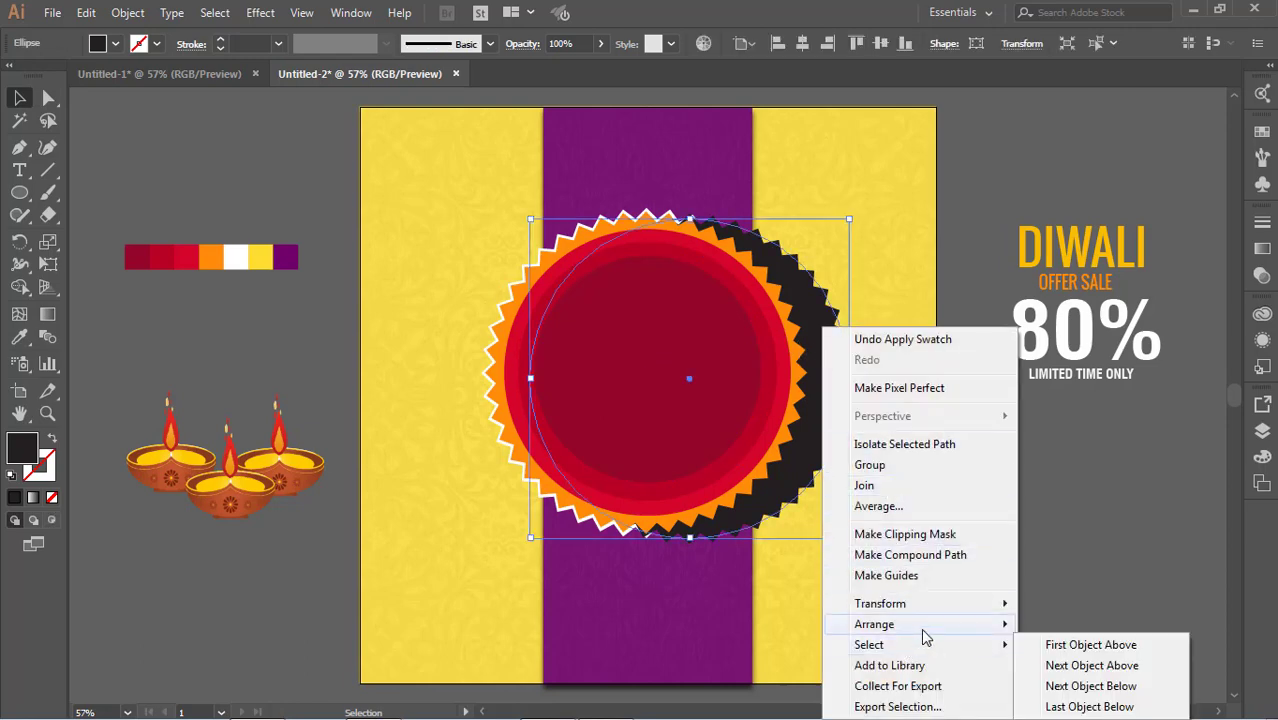
left_click(1112, 600)
key("ctrl+shift+a")
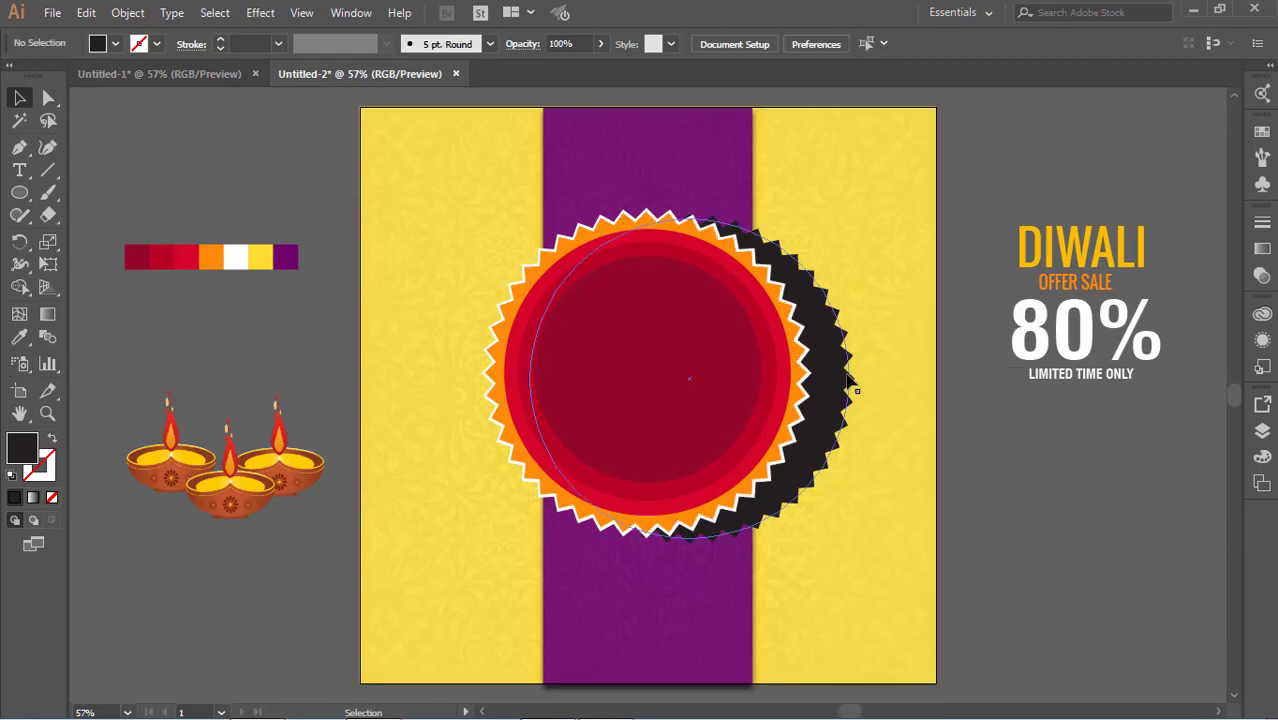
left_click_drag(849, 382, 806, 364)
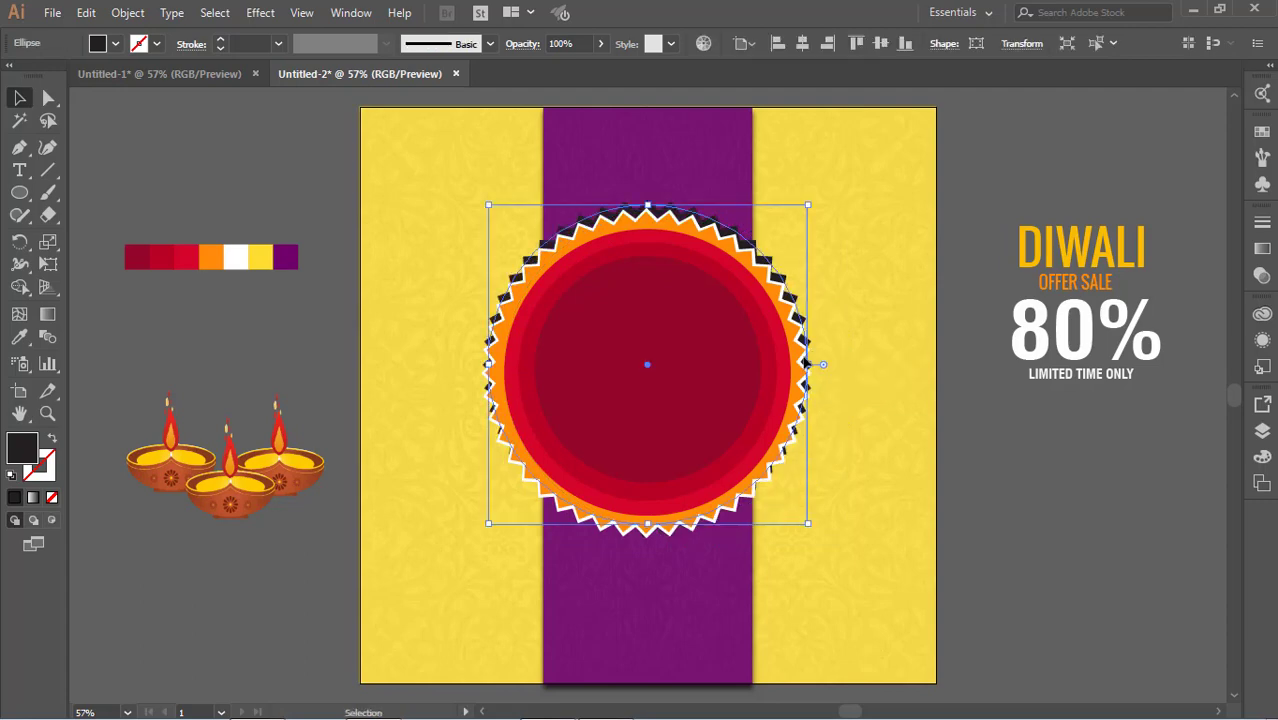
key("Down")
key("Down")
key("Down")
key("Down")
key("Down")
key("Down")
key("Down")
key("Down")
key("Down")
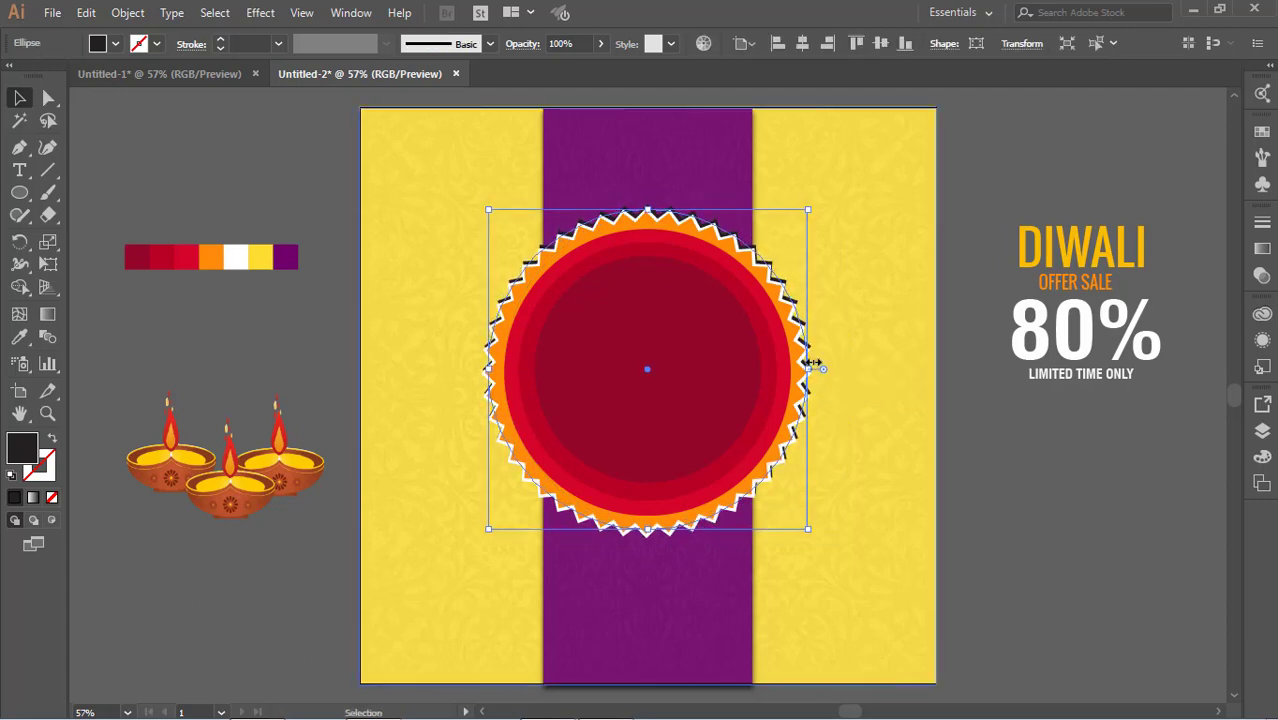
key("Down")
key("Down")
key("Down")
key("Down")
key("Down")
key("Down")
key("Down")
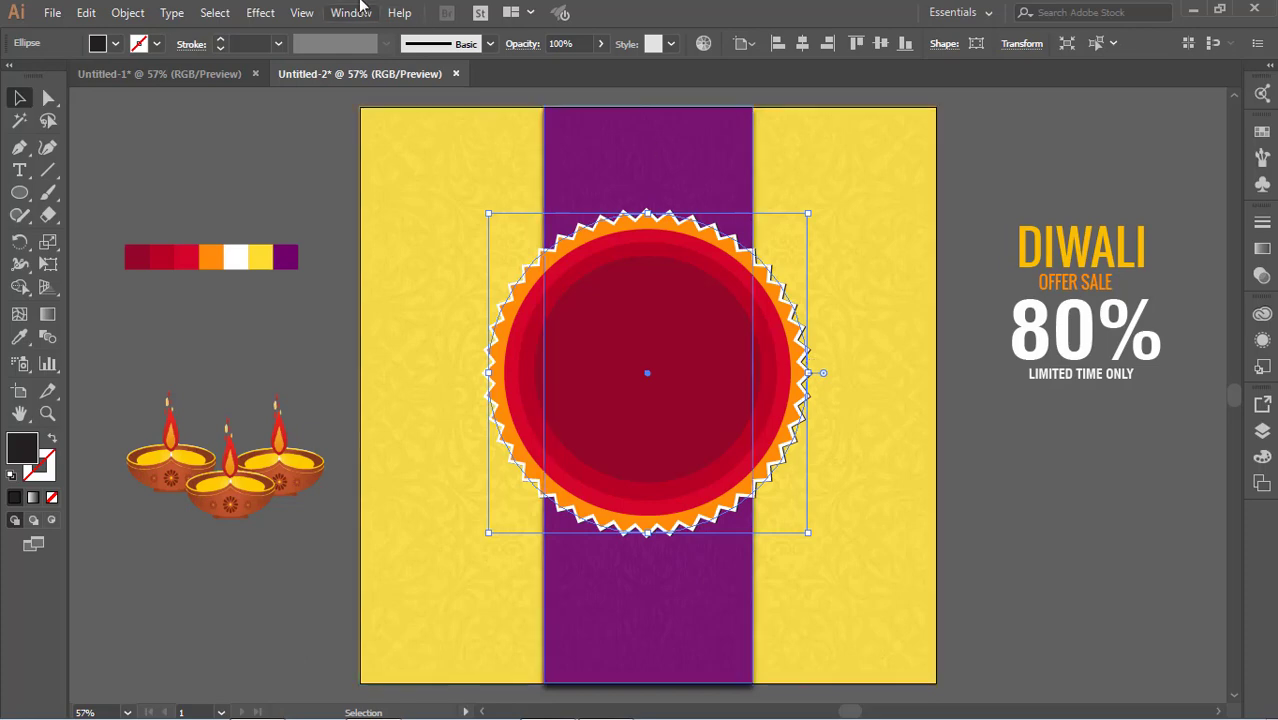
Apply a 47-pixel Gaussian Blur to the black zigzag copy
left_click(260, 12)
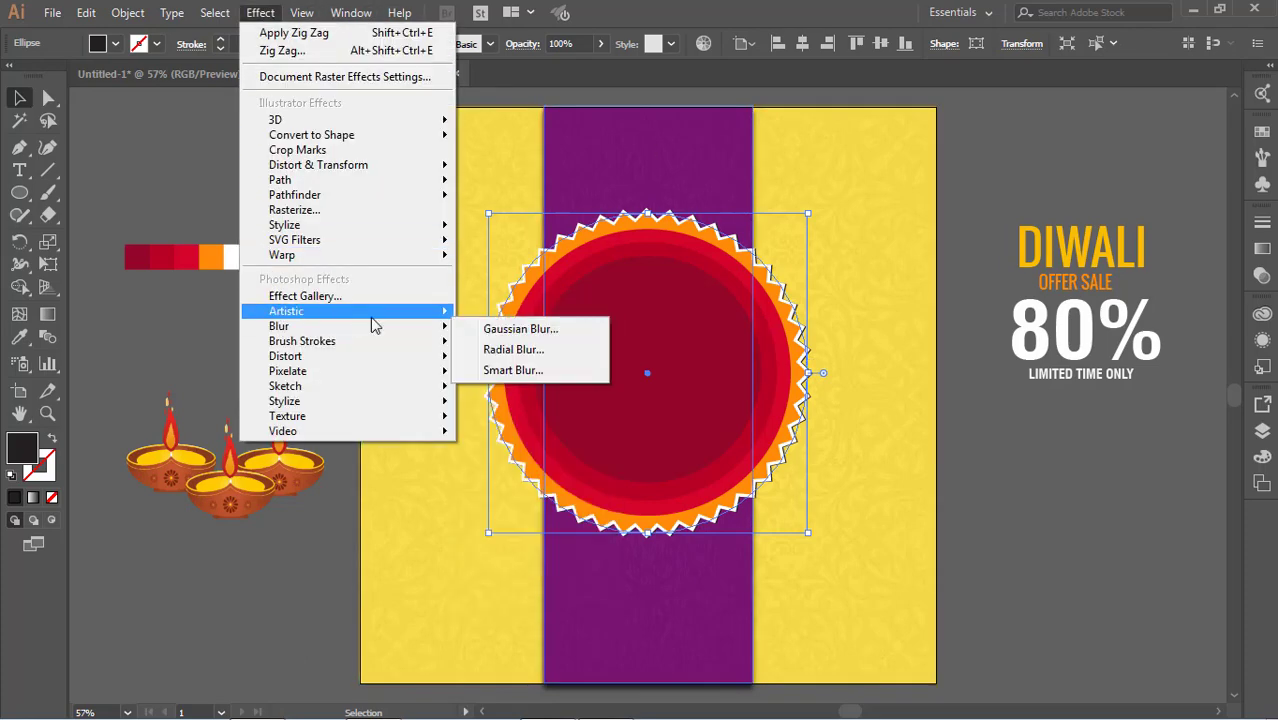
mouse_move(300, 326)
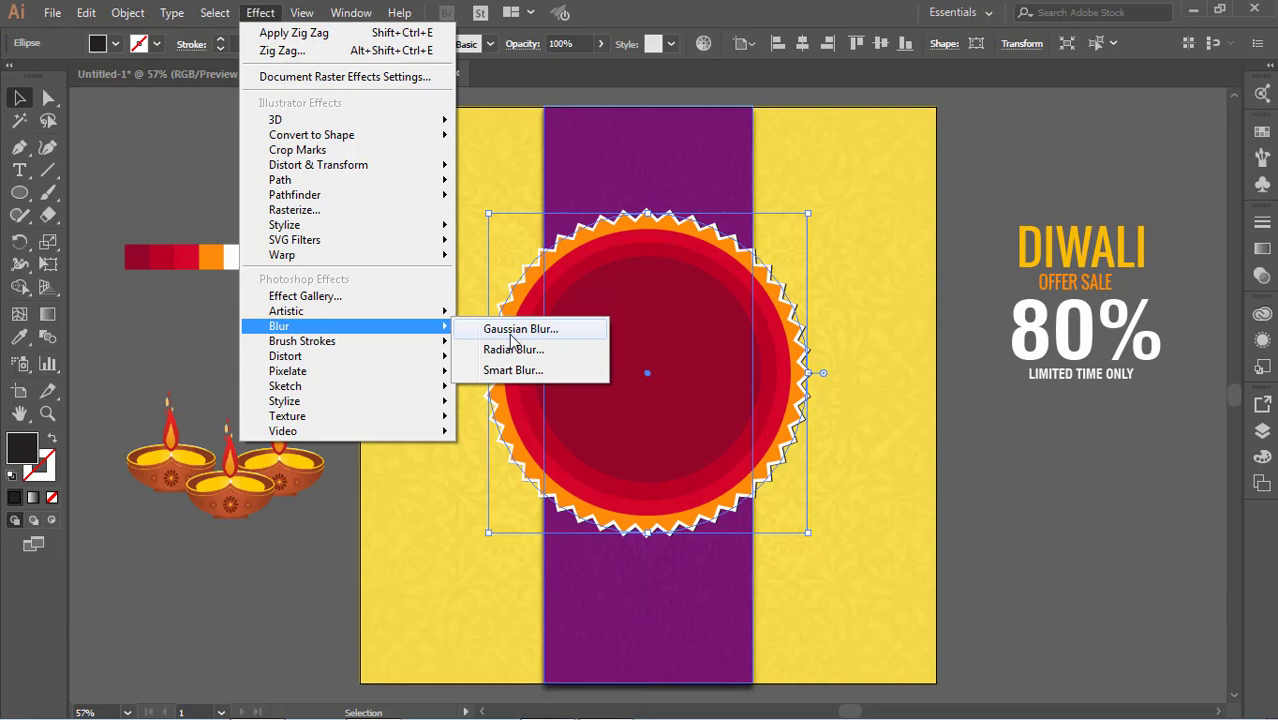
left_click(511, 338)
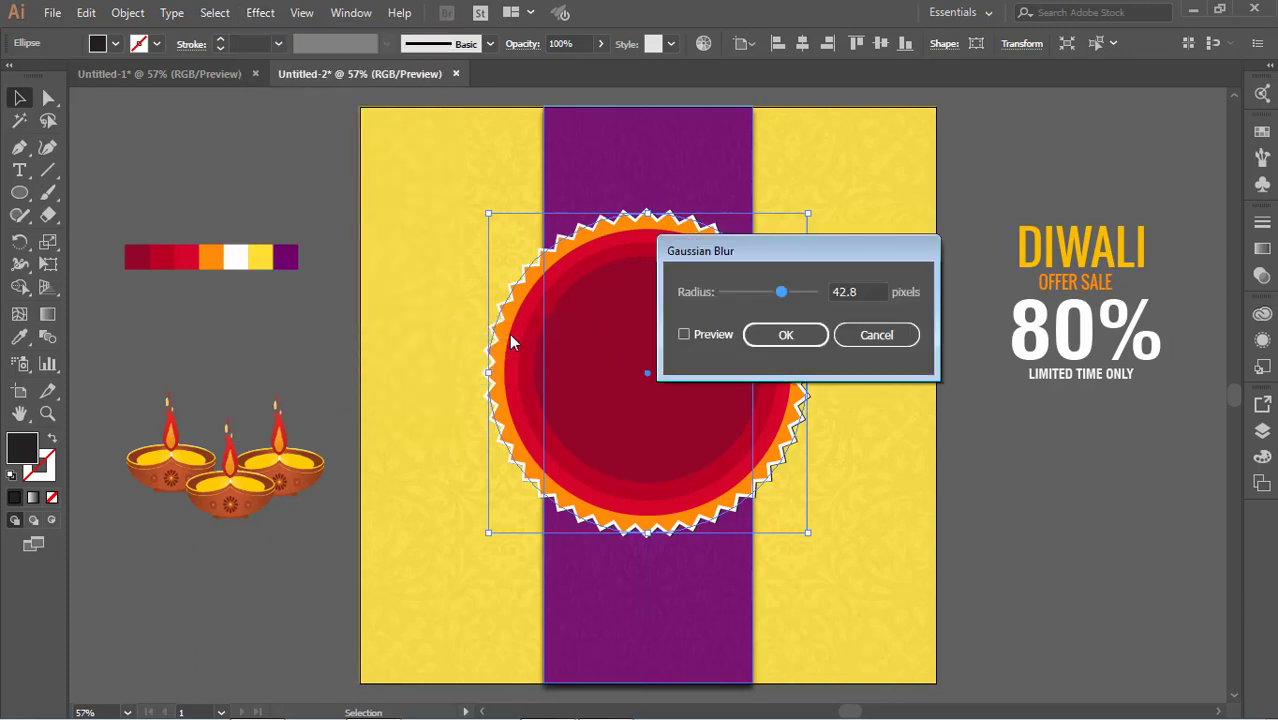
left_click(706, 333)
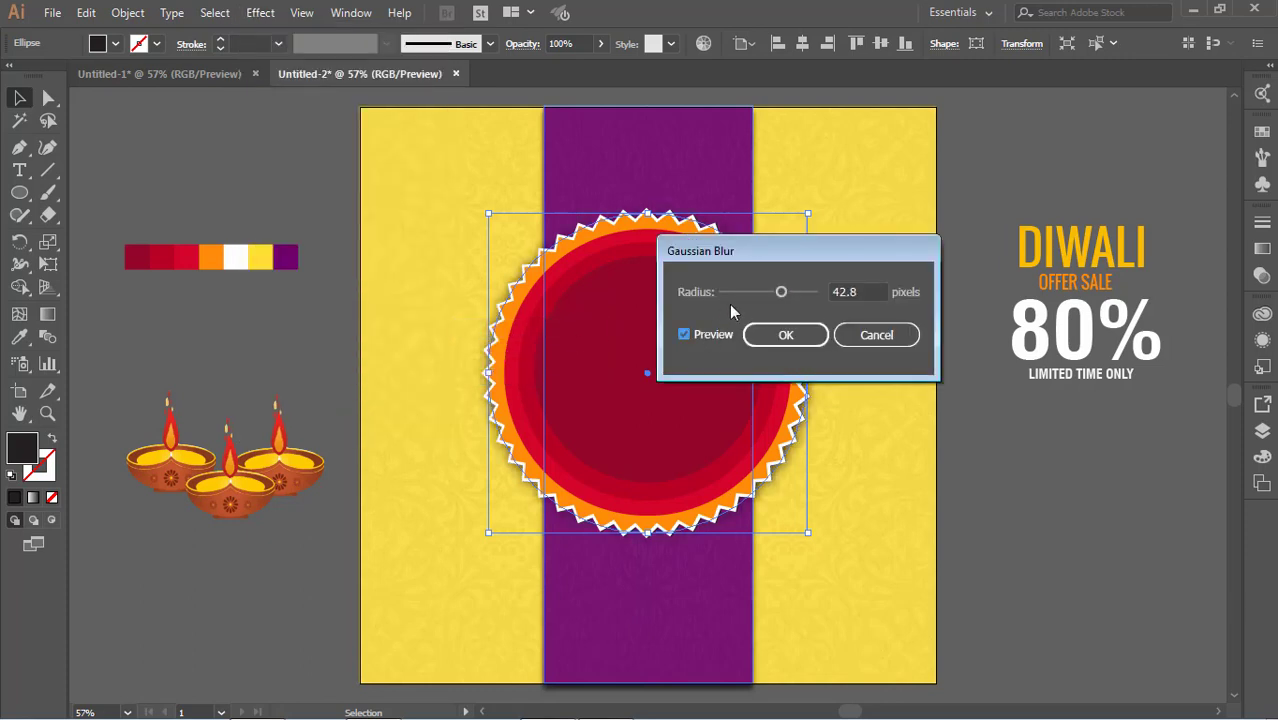
left_click_drag(782, 292, 784, 292)
left_click(787, 335)
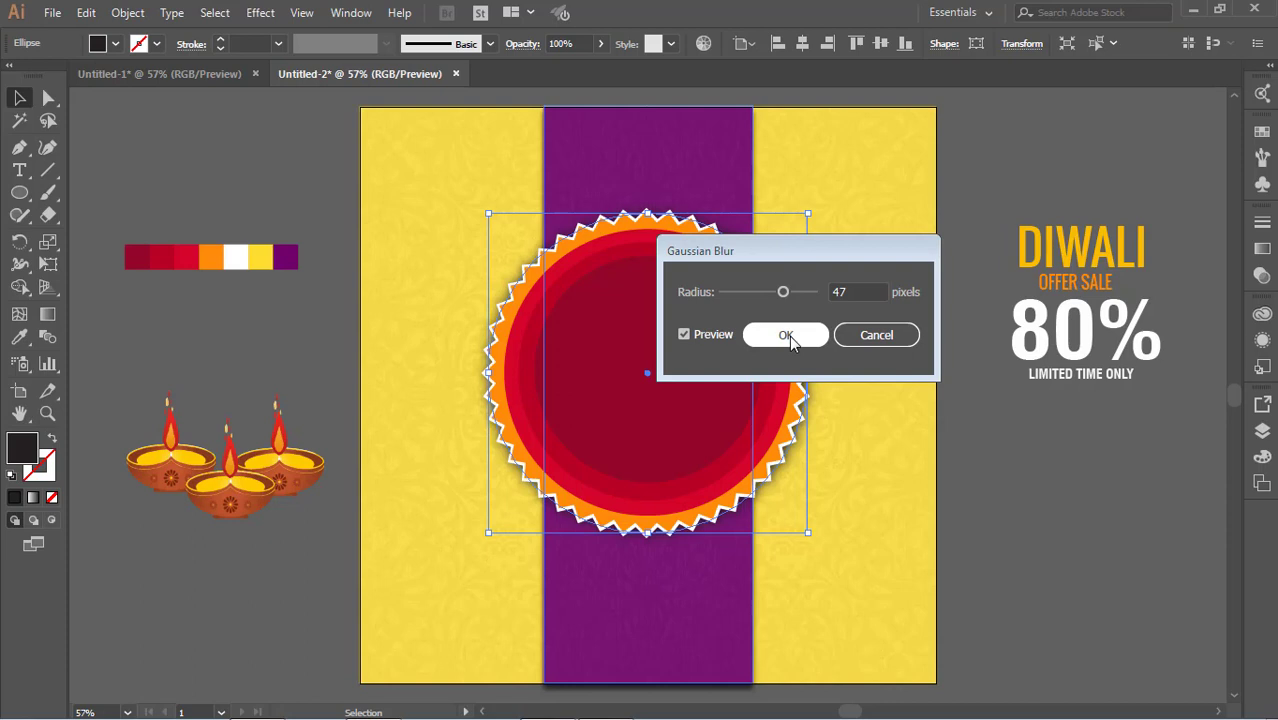
left_click(789, 335)
left_click(995, 474)
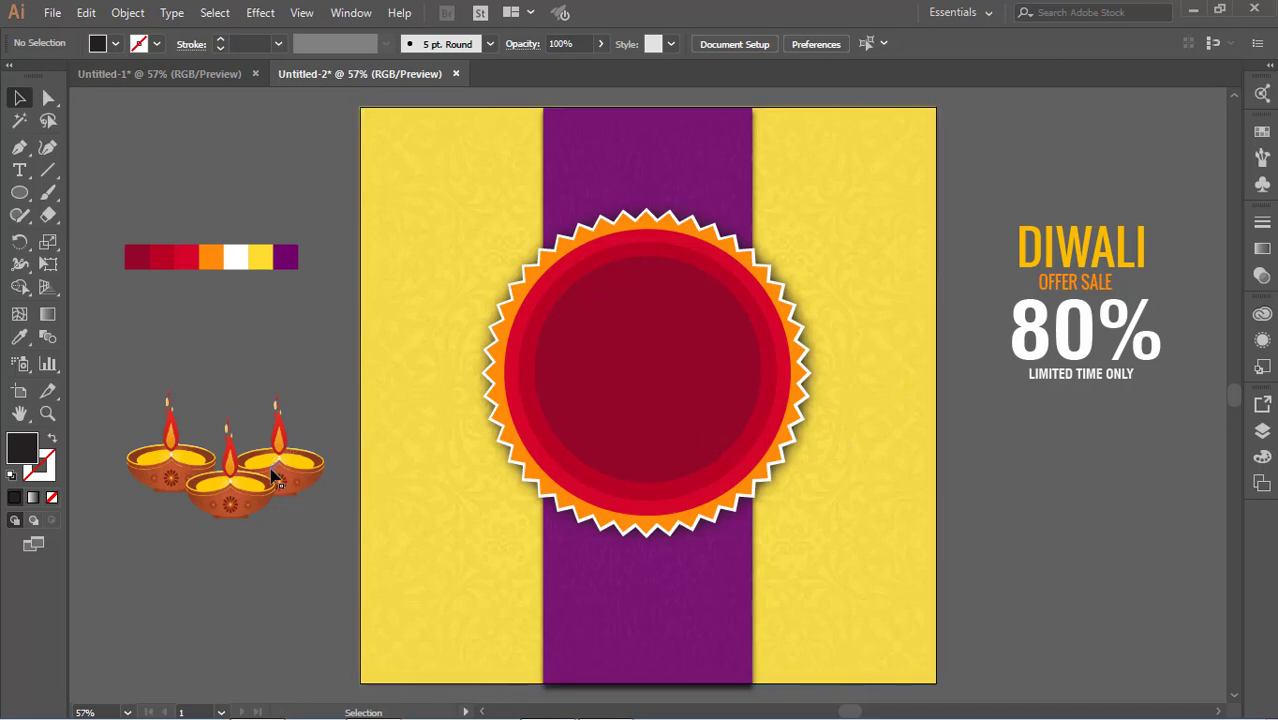
Move the three diya lamps to the bottom of the purple strip and bring them to front
mouse_move(277, 482)
left_mouse_down()
mouse_move(575, 563)
mouse_move(689, 622)
left_mouse_up()
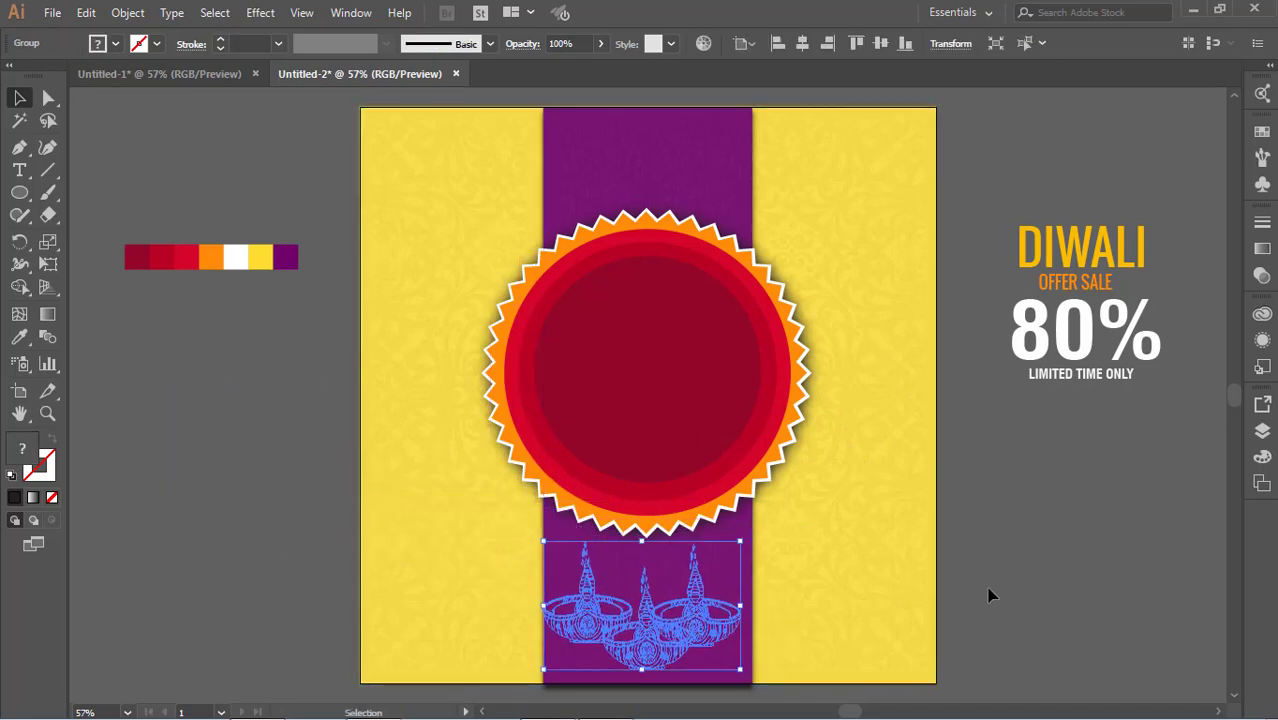
key("Delete")
key("ctrl+z")
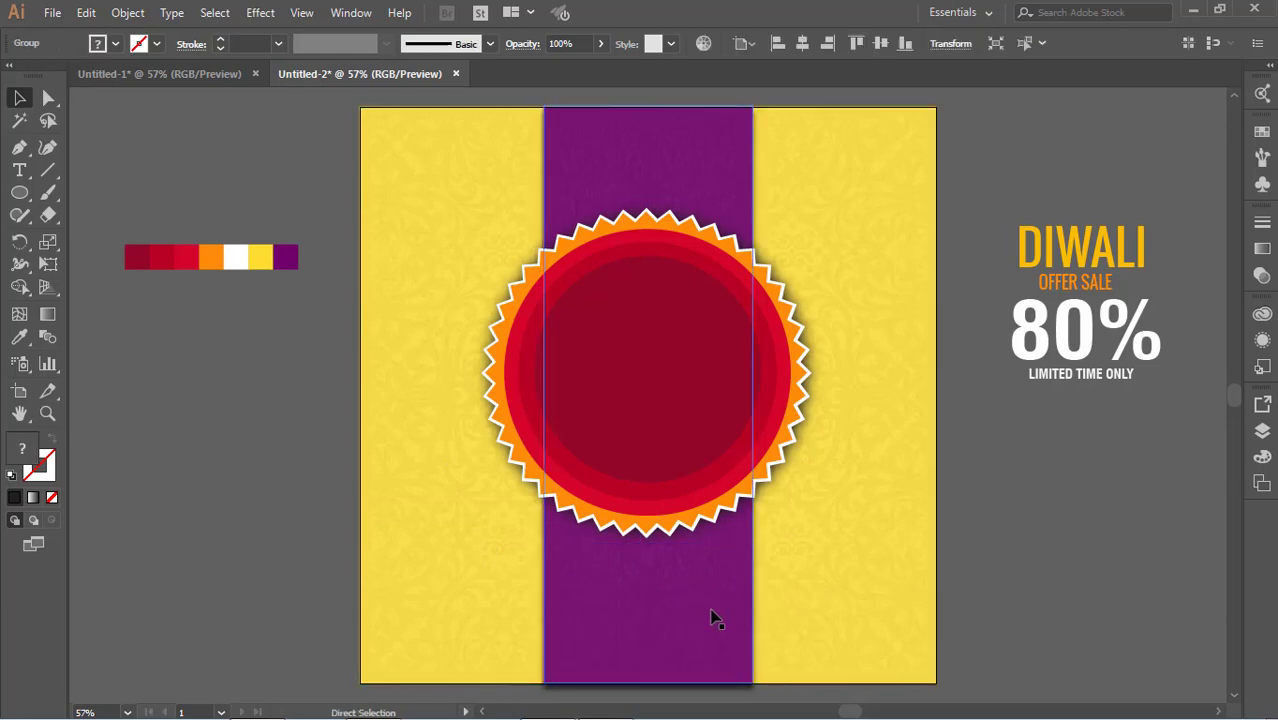
key("ctrl+z")
left_click_drag(267, 474, 689, 617)
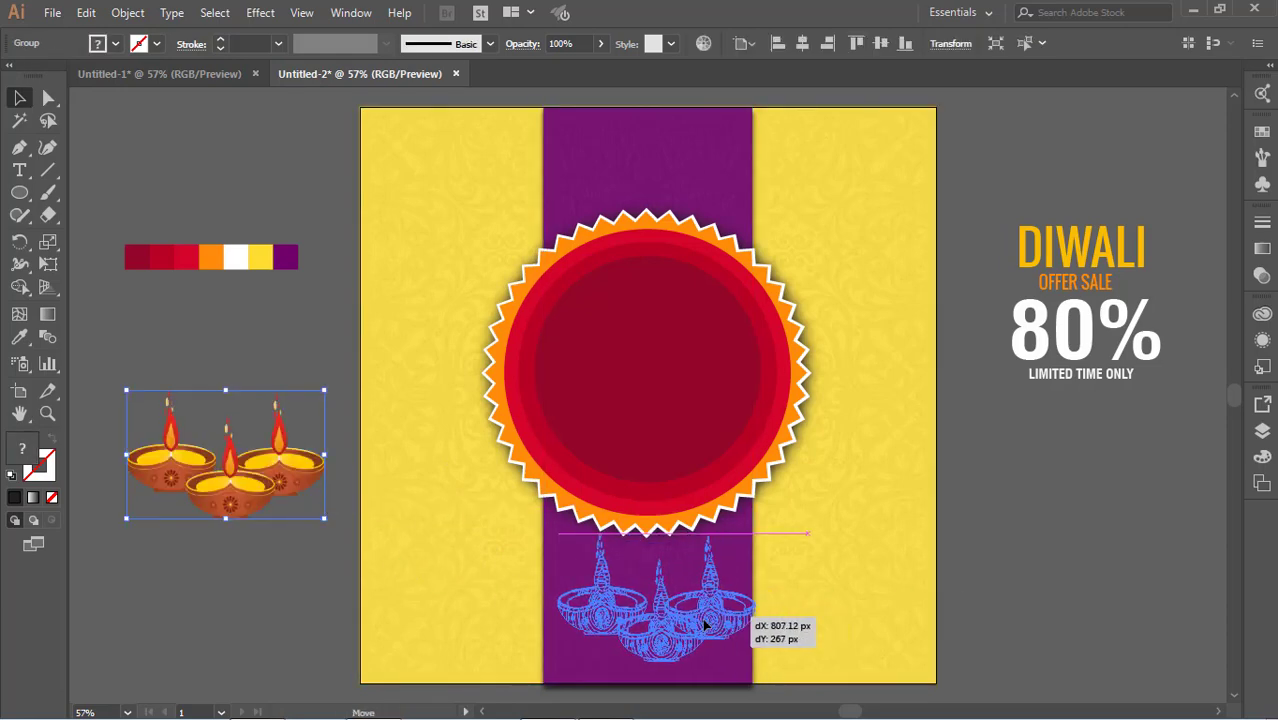
right_click(689, 617)
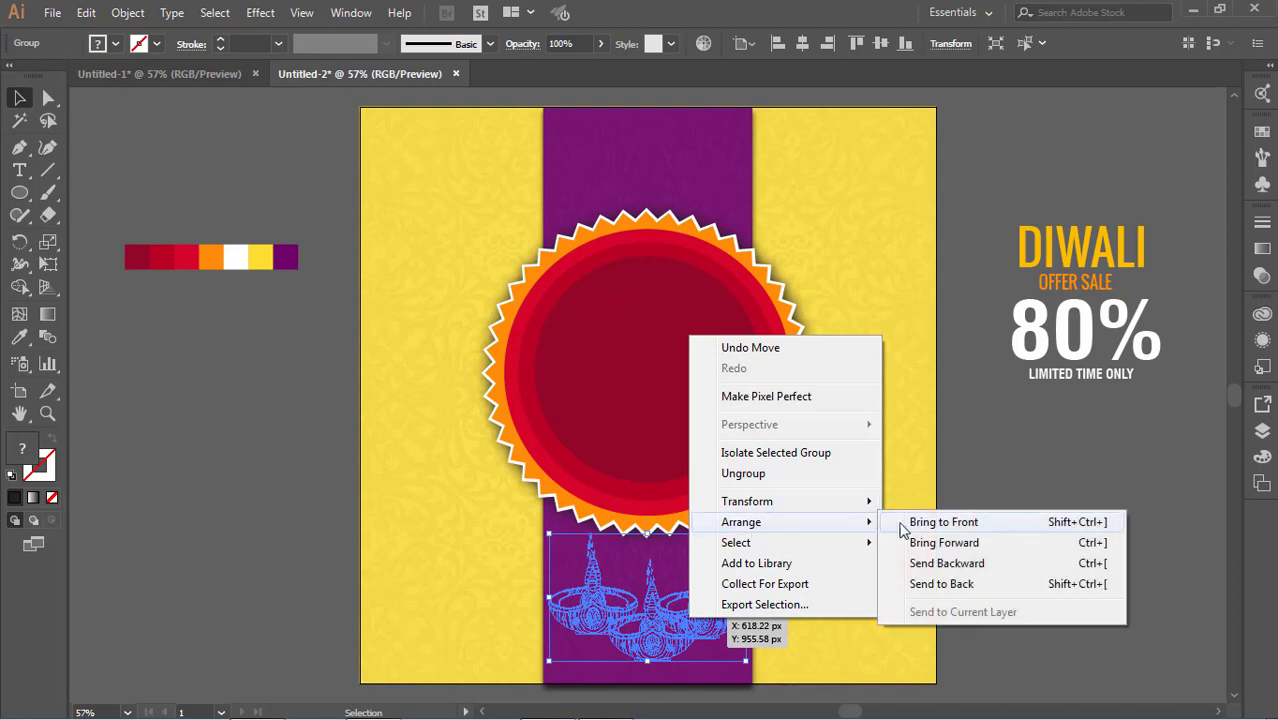
left_click(940, 522)
left_click(1010, 516)
left_click(725, 610)
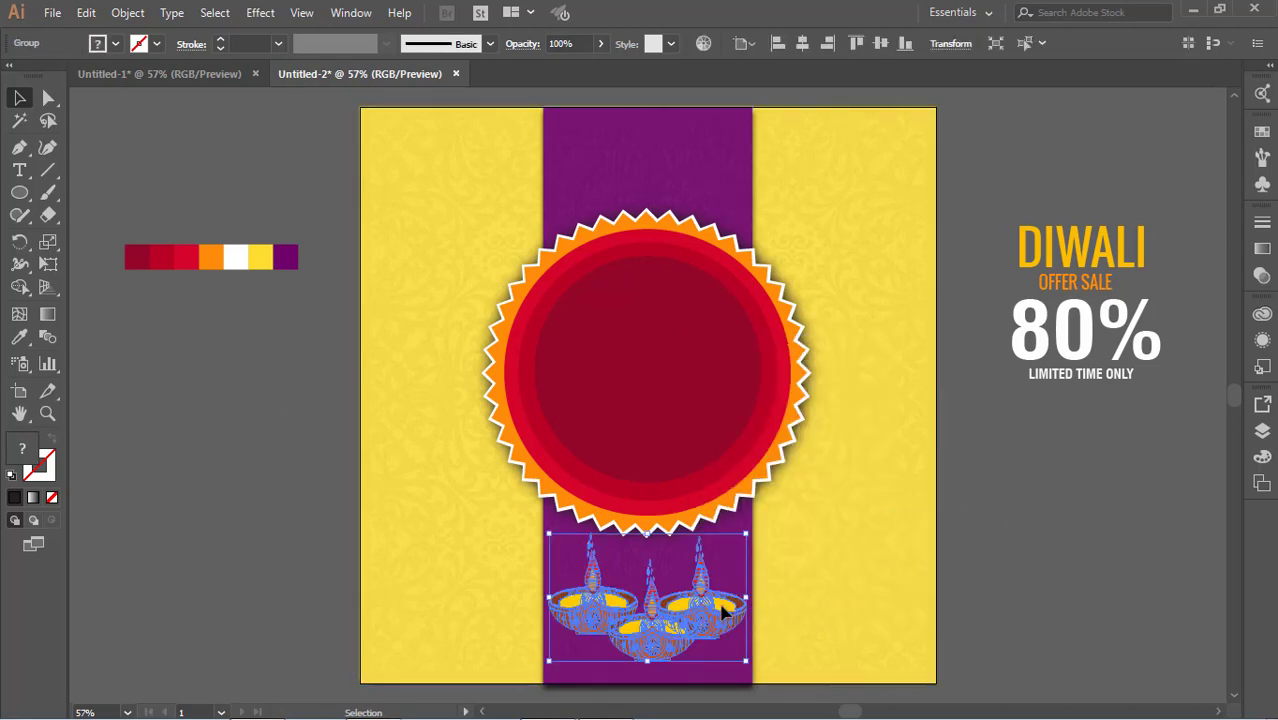
left_click_drag(725, 610, 726, 614)
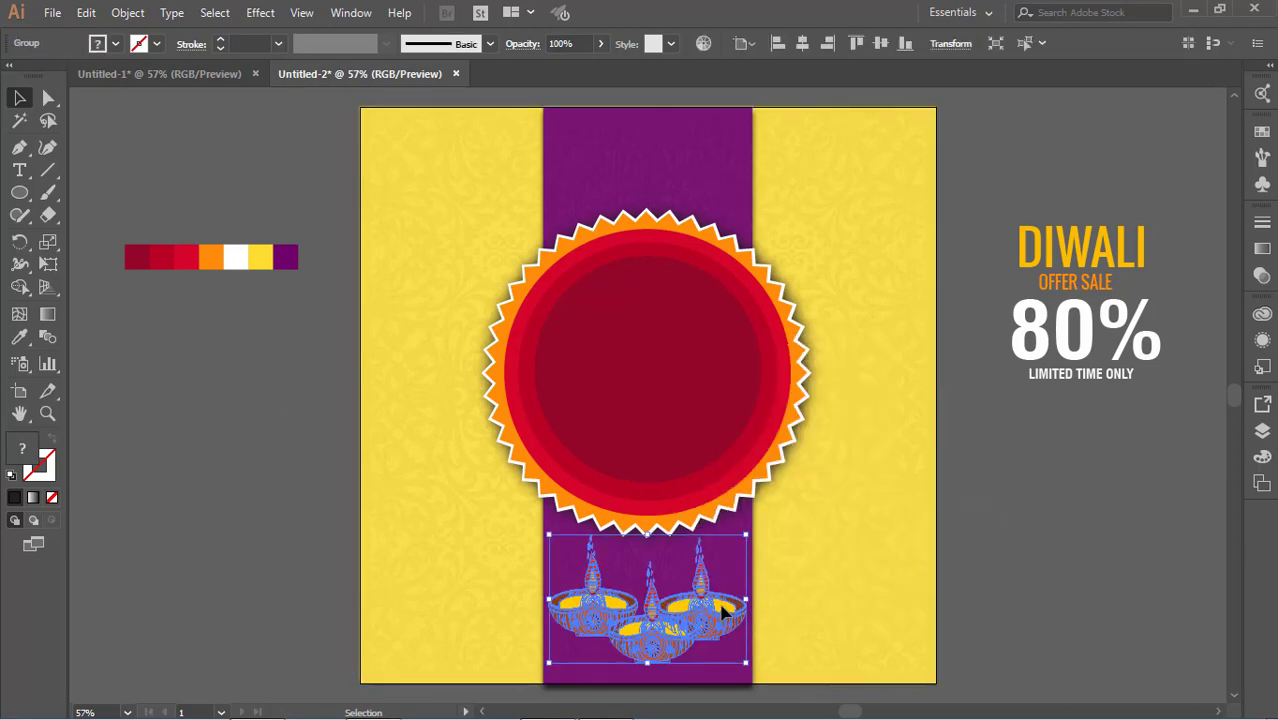
left_click(957, 597)
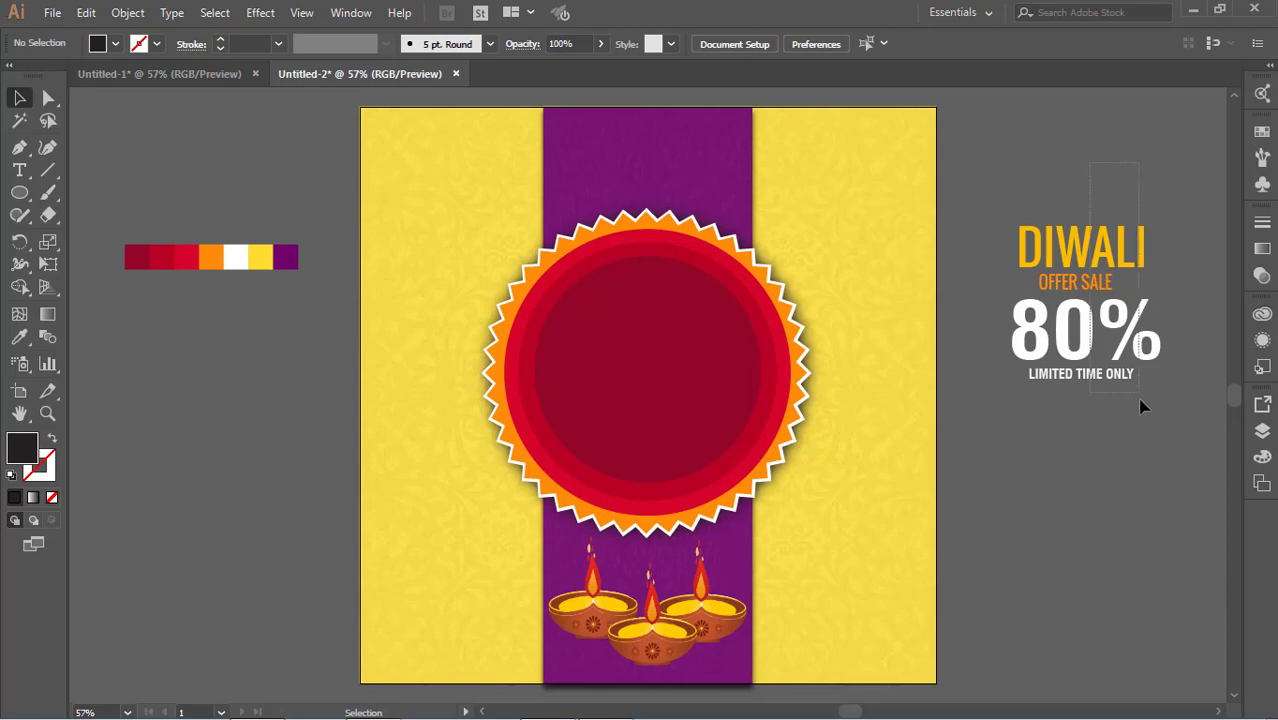
Move the DIWALI 80% text group into the red circle and bring it to front
left_click(1101, 337)
left_click_drag(1087, 338, 651, 398)
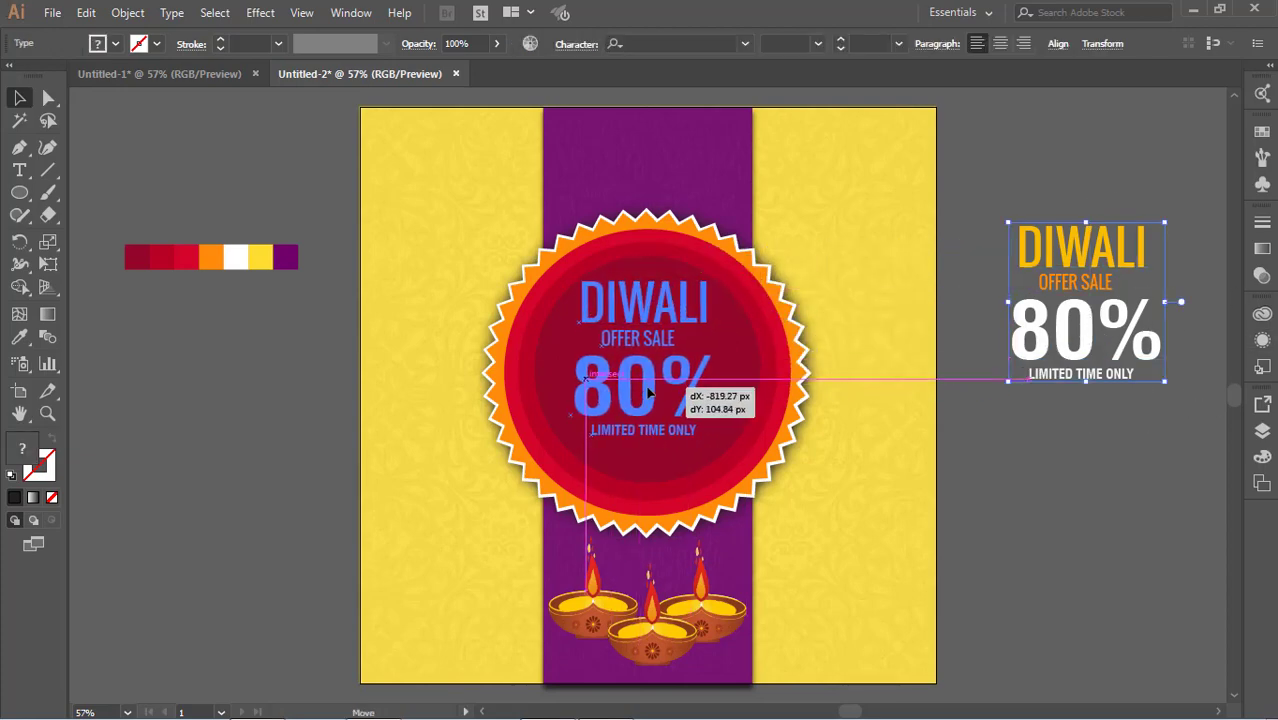
right_click(651, 398)
mouse_move(703, 297)
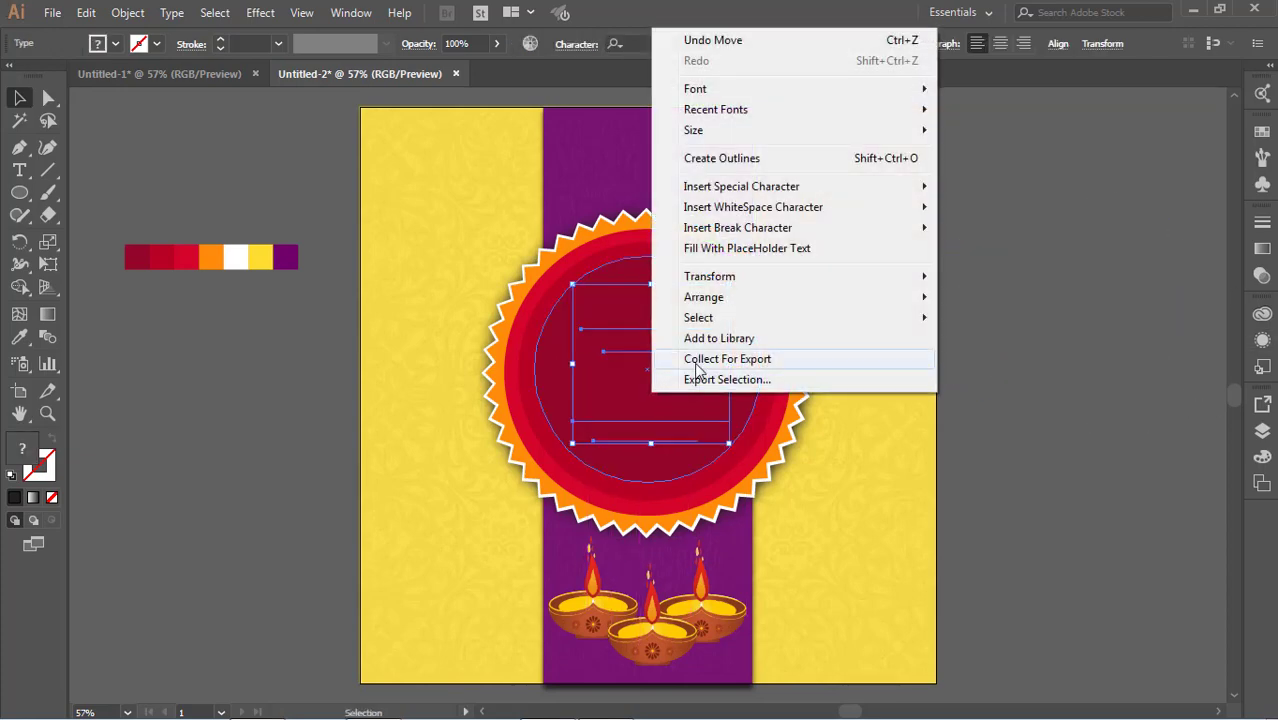
left_click(976, 297)
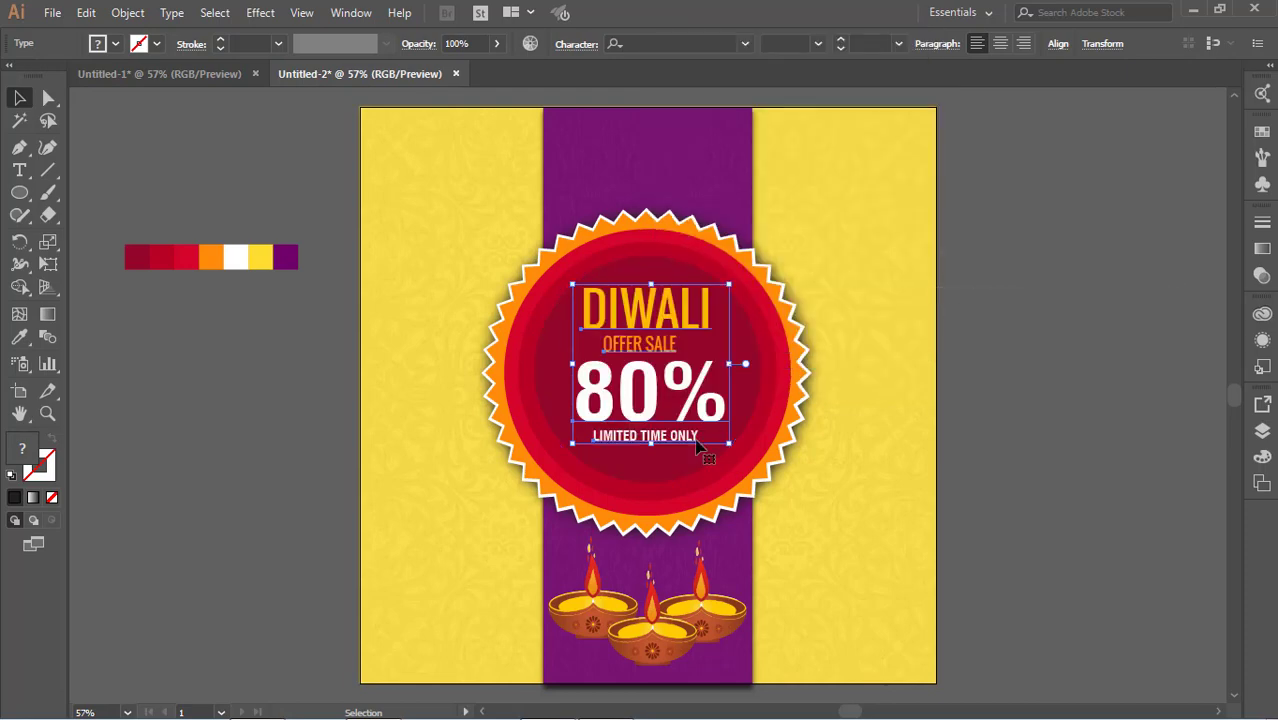
Enlarge the offer text and nudge it left and down to centre it
left_click_drag(728, 443, 742, 458)
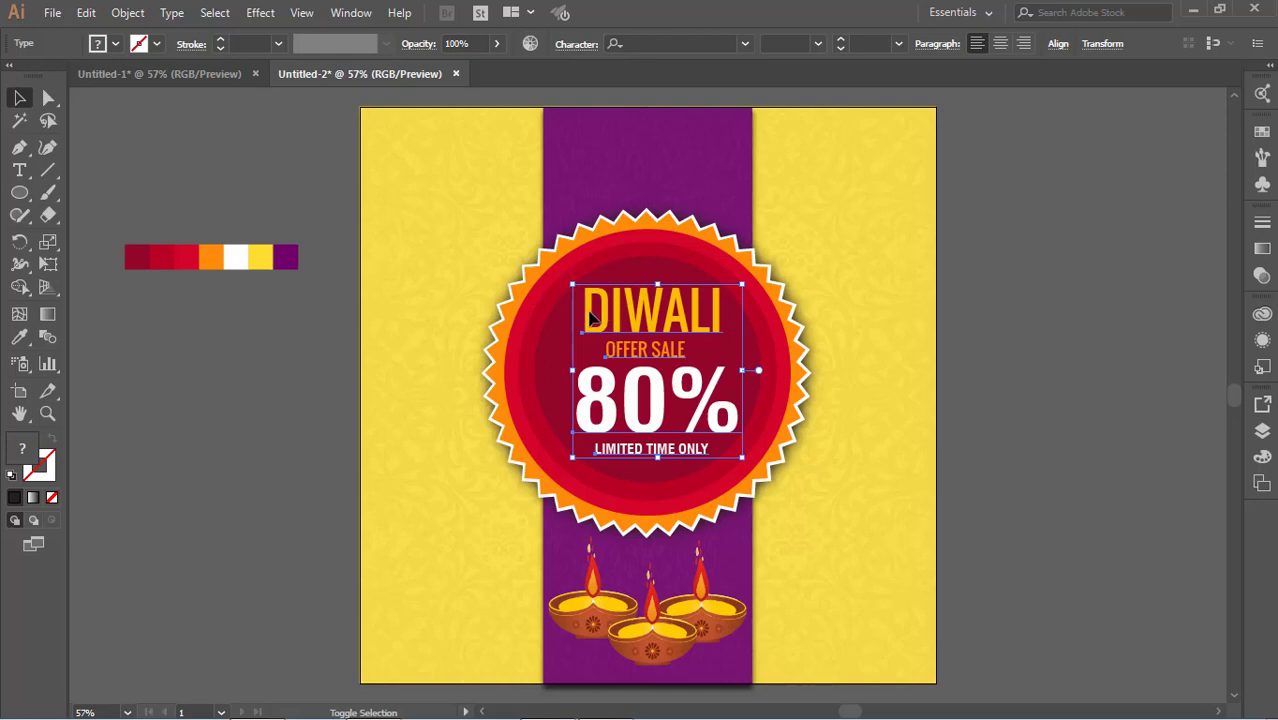
left_click_drag(573, 286, 566, 282)
key("Left")
key("Left")
key("Left")
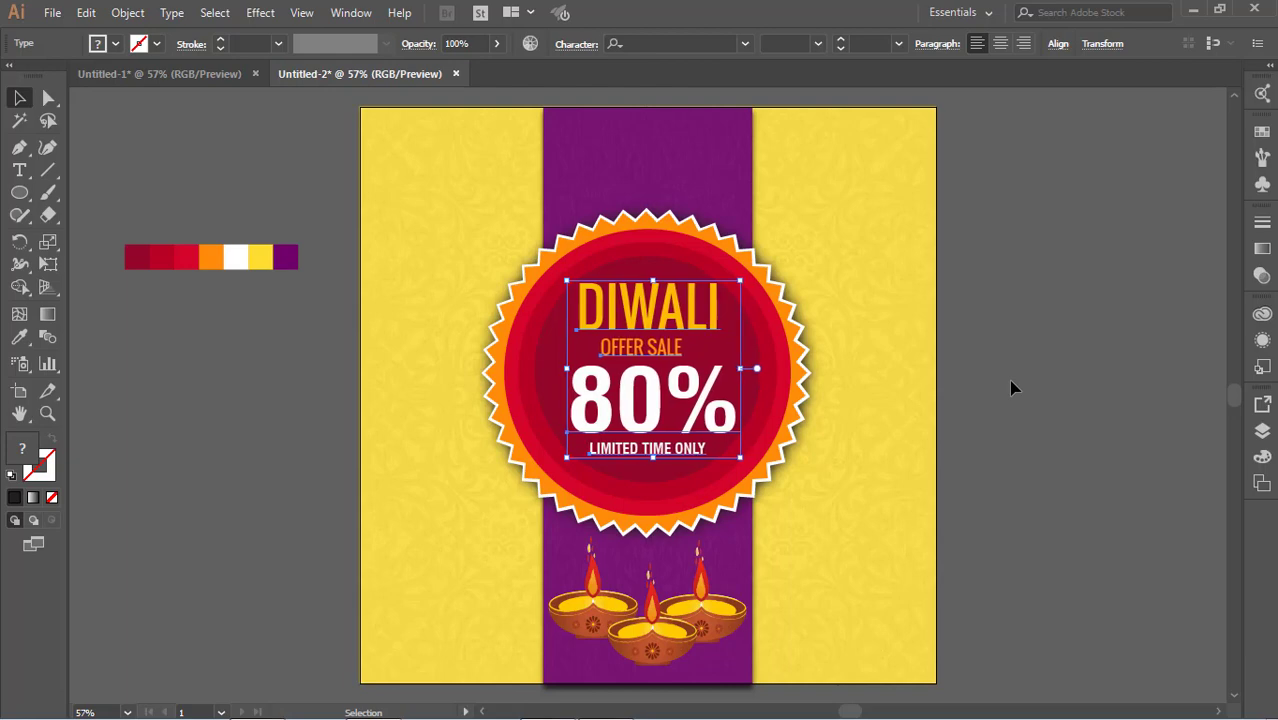
key("Down")
key("Down")
key("Down")
key("Down")
key("Down")
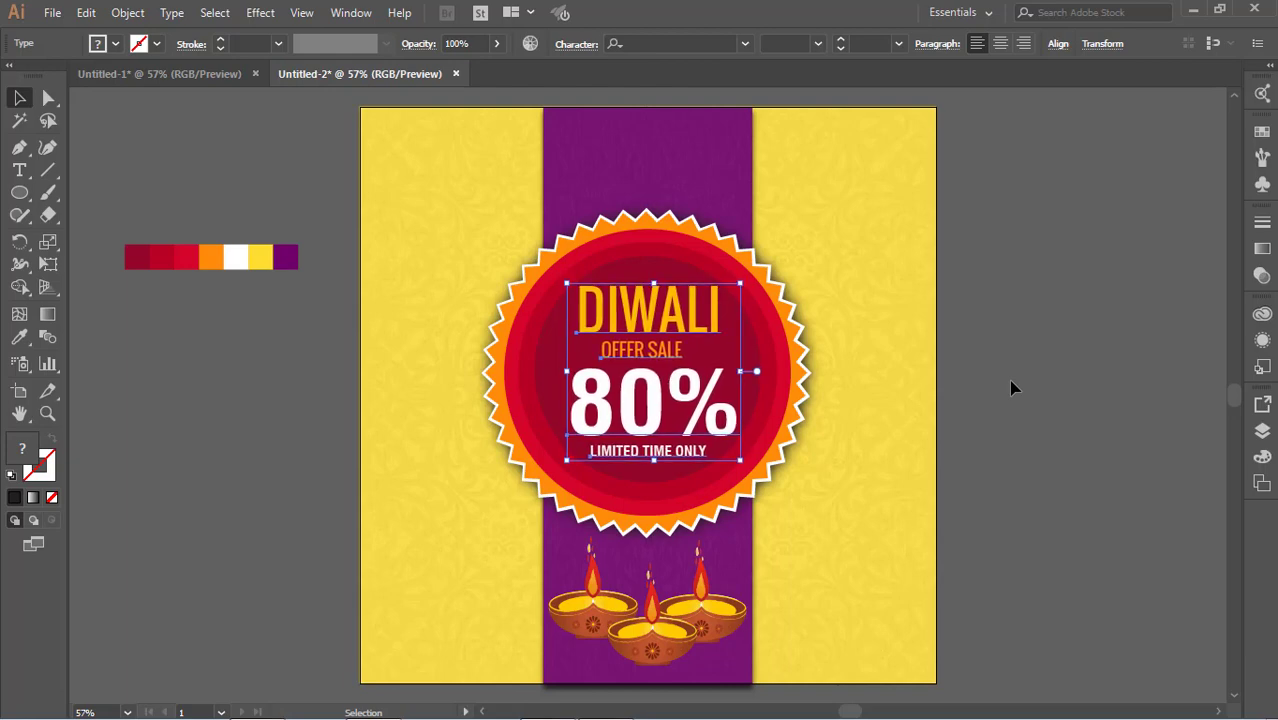
left_click(952, 405)
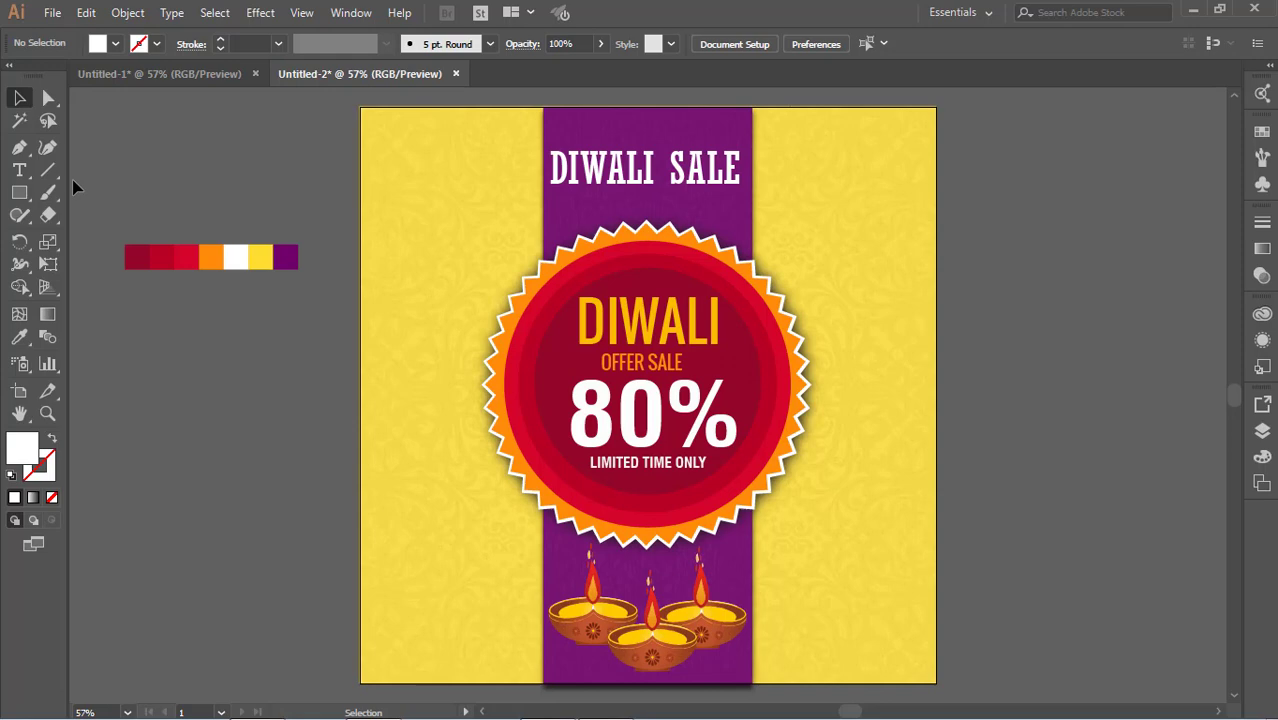
Draw a white rectangle covering the whole artboard
left_click(19, 192)
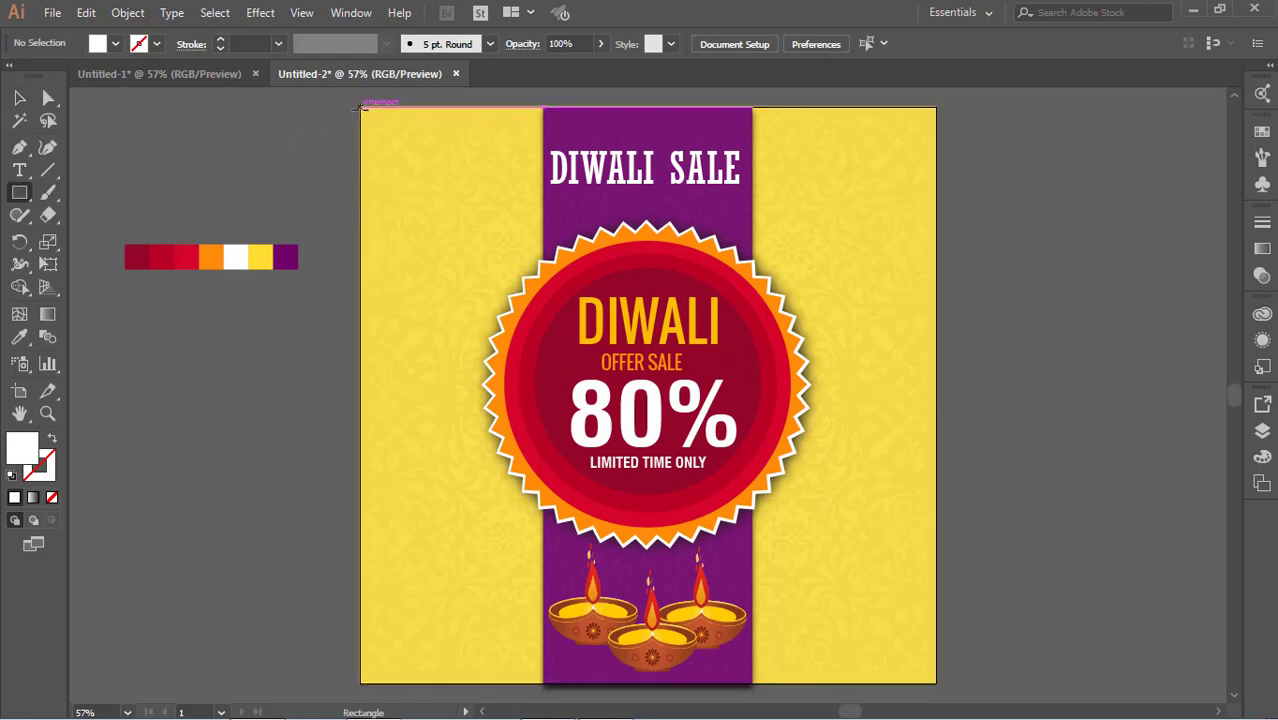
left_click_drag(366, 109, 900, 679)
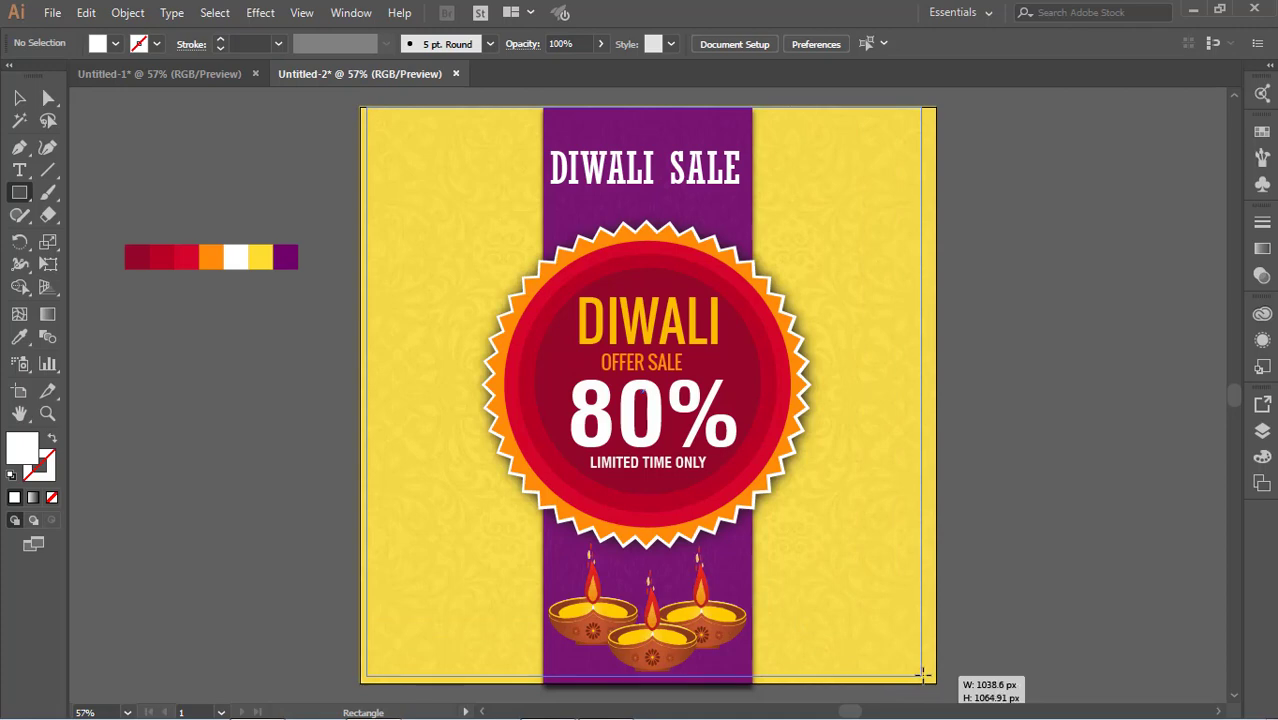
left_click_drag(900, 679, 921, 676)
Pull the rectangle's top edge slightly down to leave a yellow margin
left_click(19, 97)
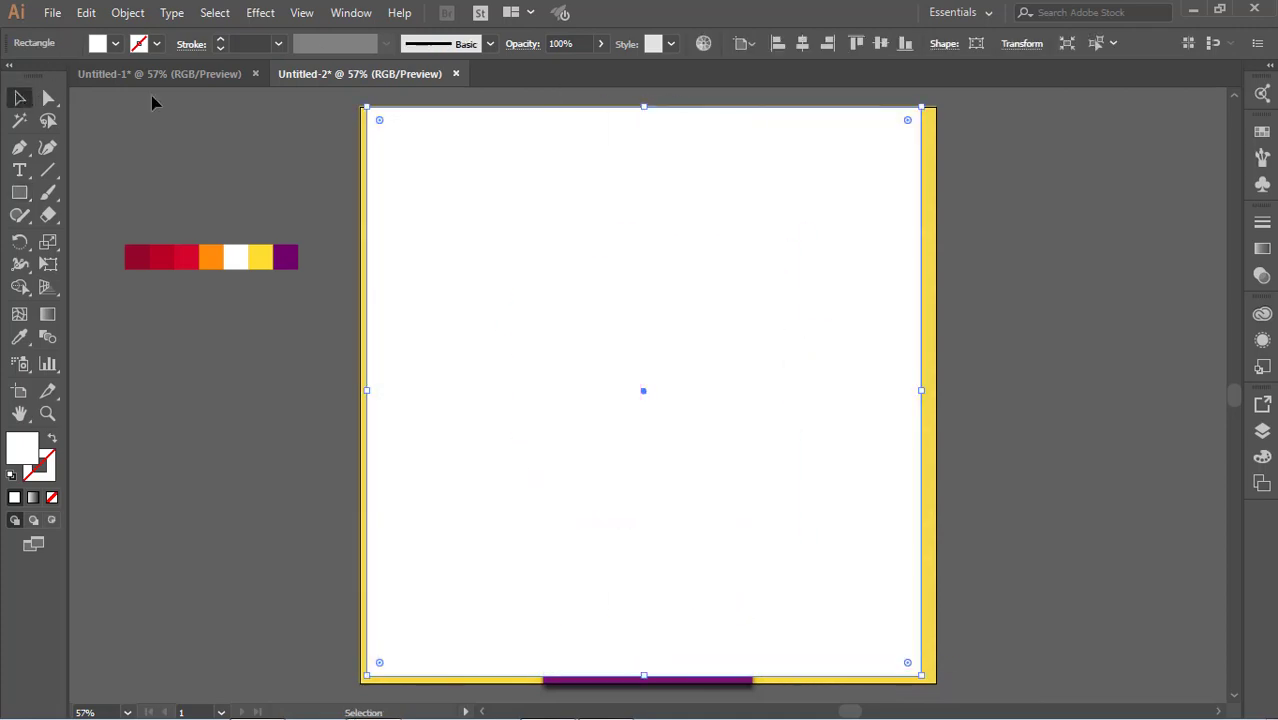
left_click(151, 100)
left_click(641, 112)
left_click_drag(644, 108, 645, 115)
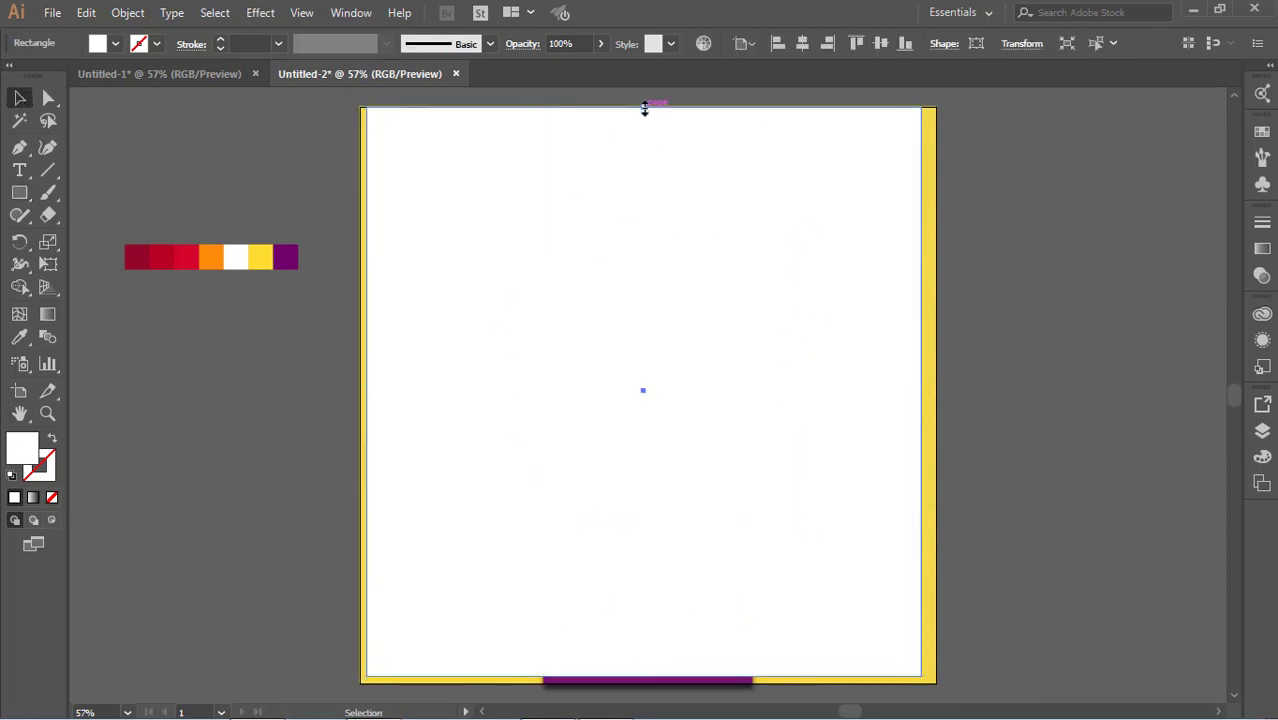
left_click(996, 286)
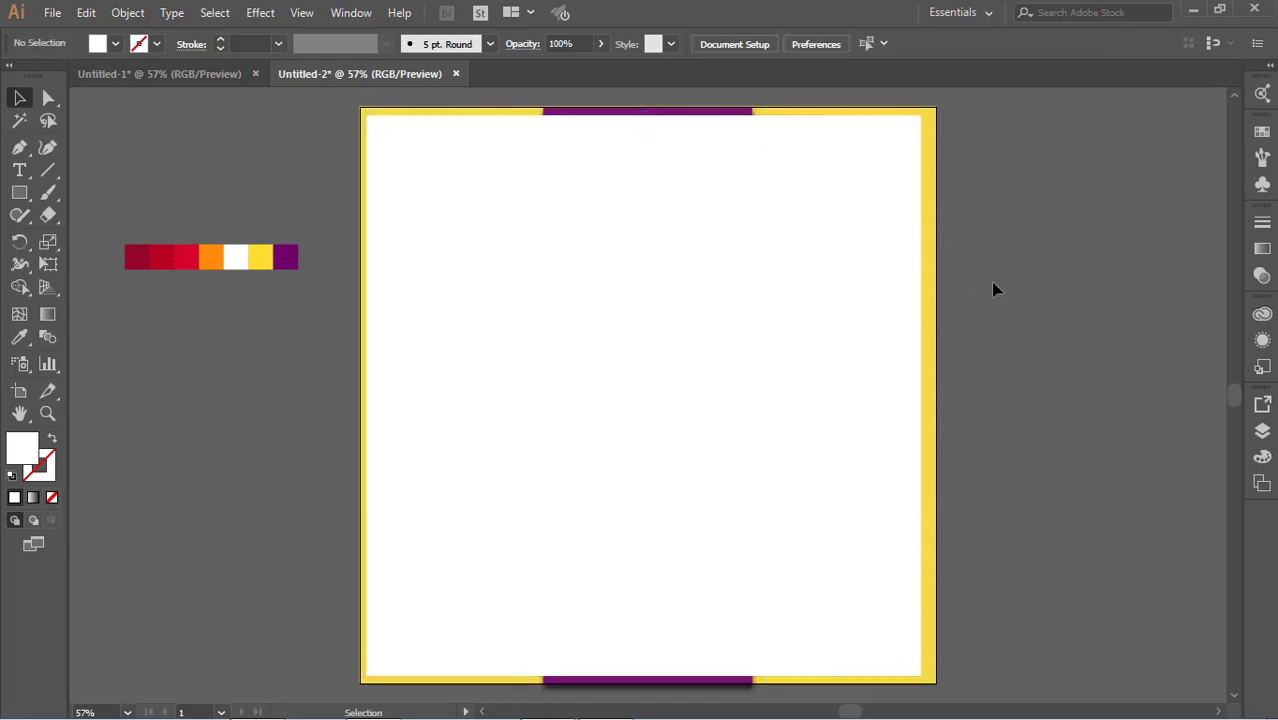
Adjust the rectangle's right edge so it sits just inside the poster edge
left_click(859, 269)
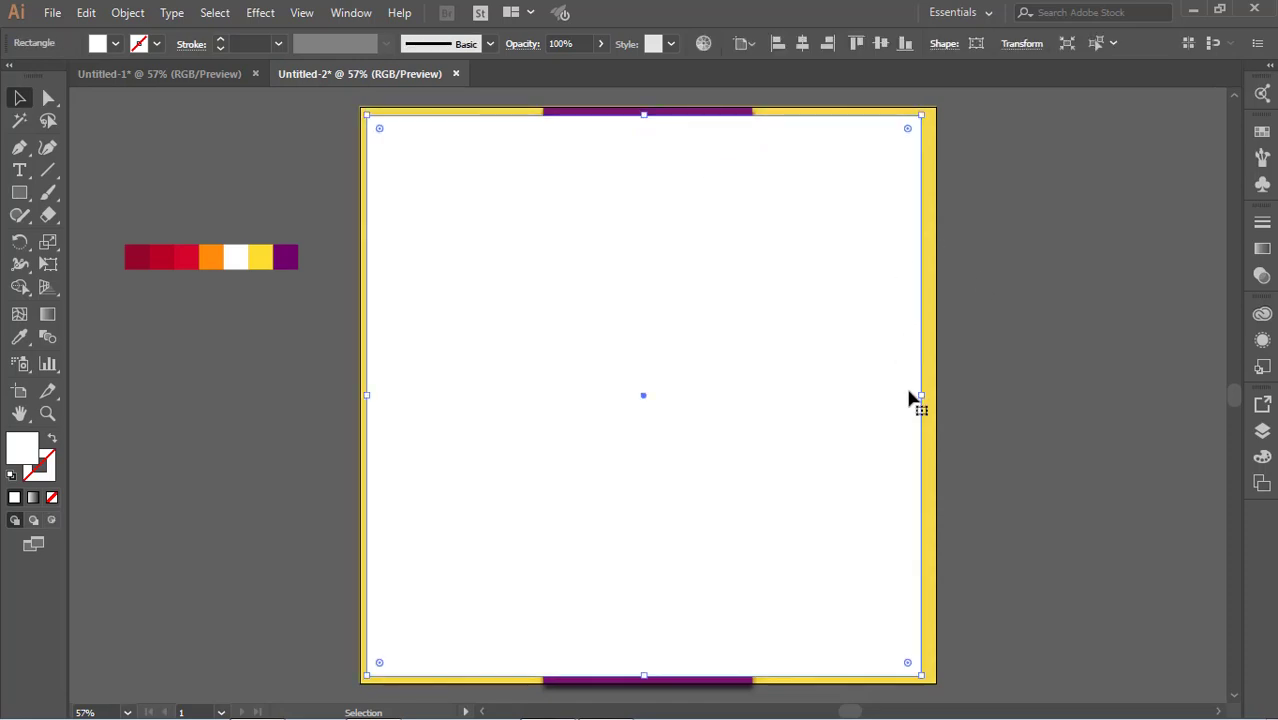
left_click_drag(921, 396, 928, 396)
left_click(1020, 392)
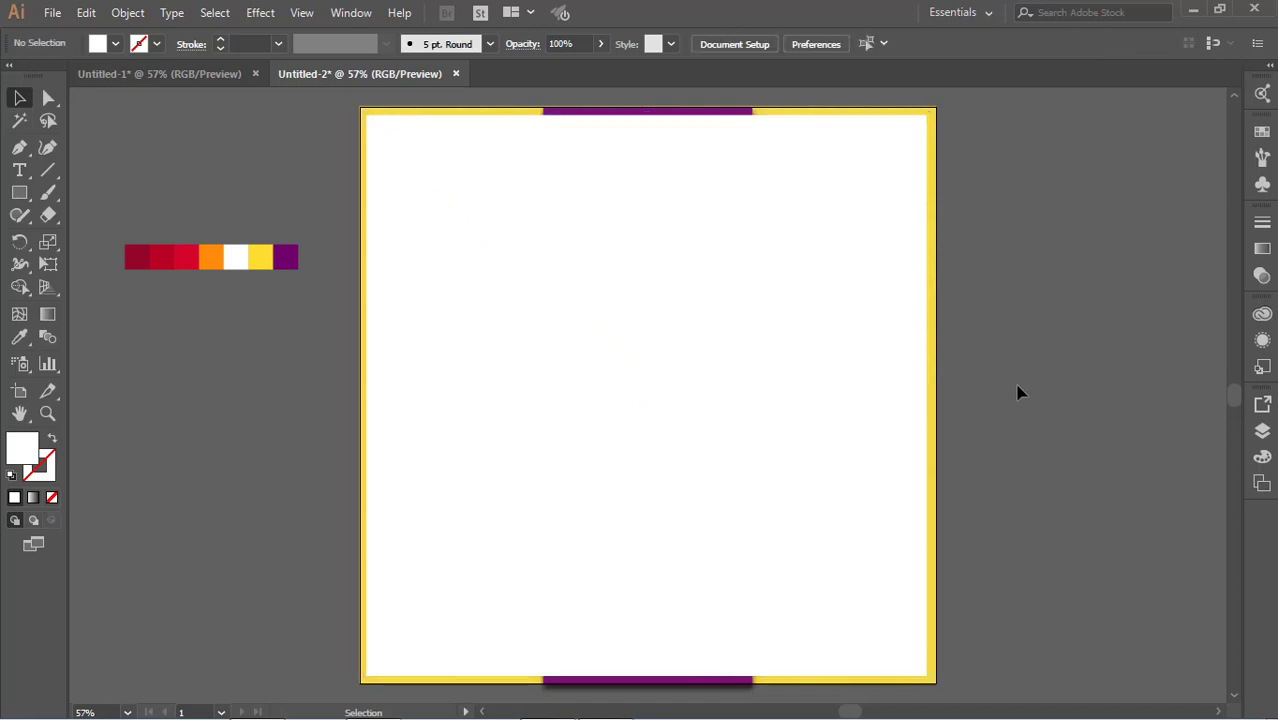
left_click(933, 392)
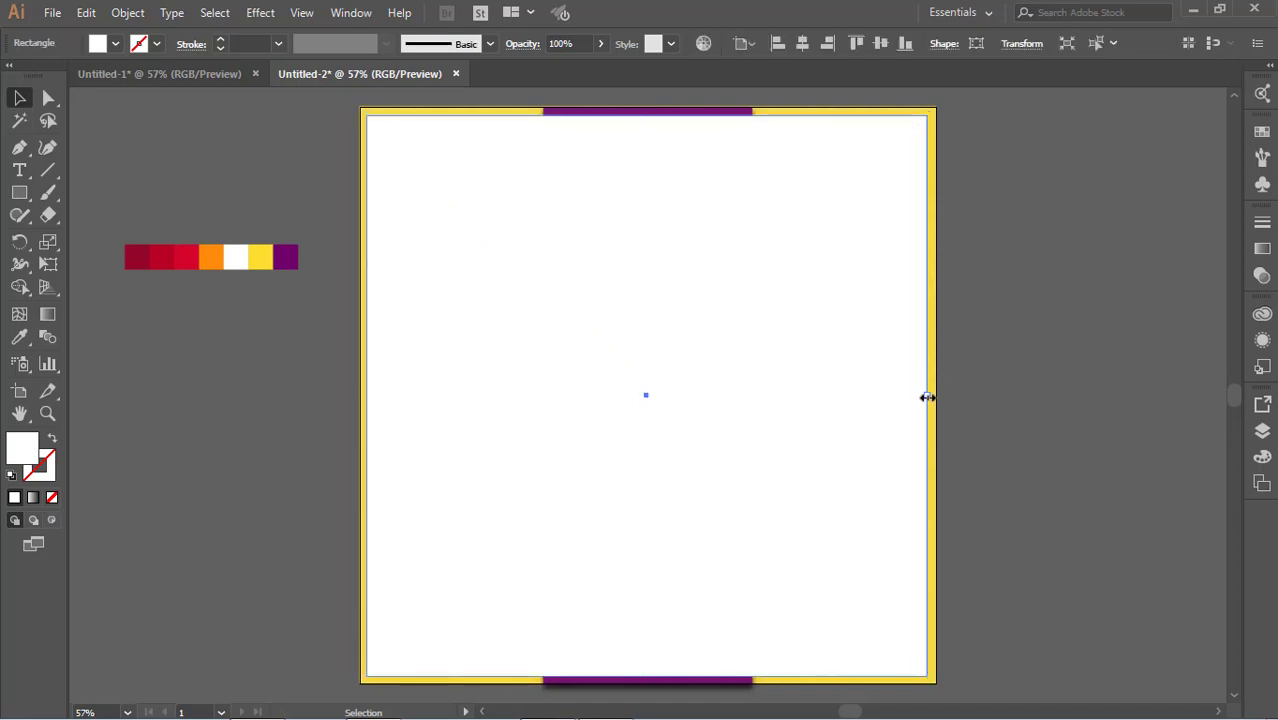
left_click_drag(928, 397, 933, 397)
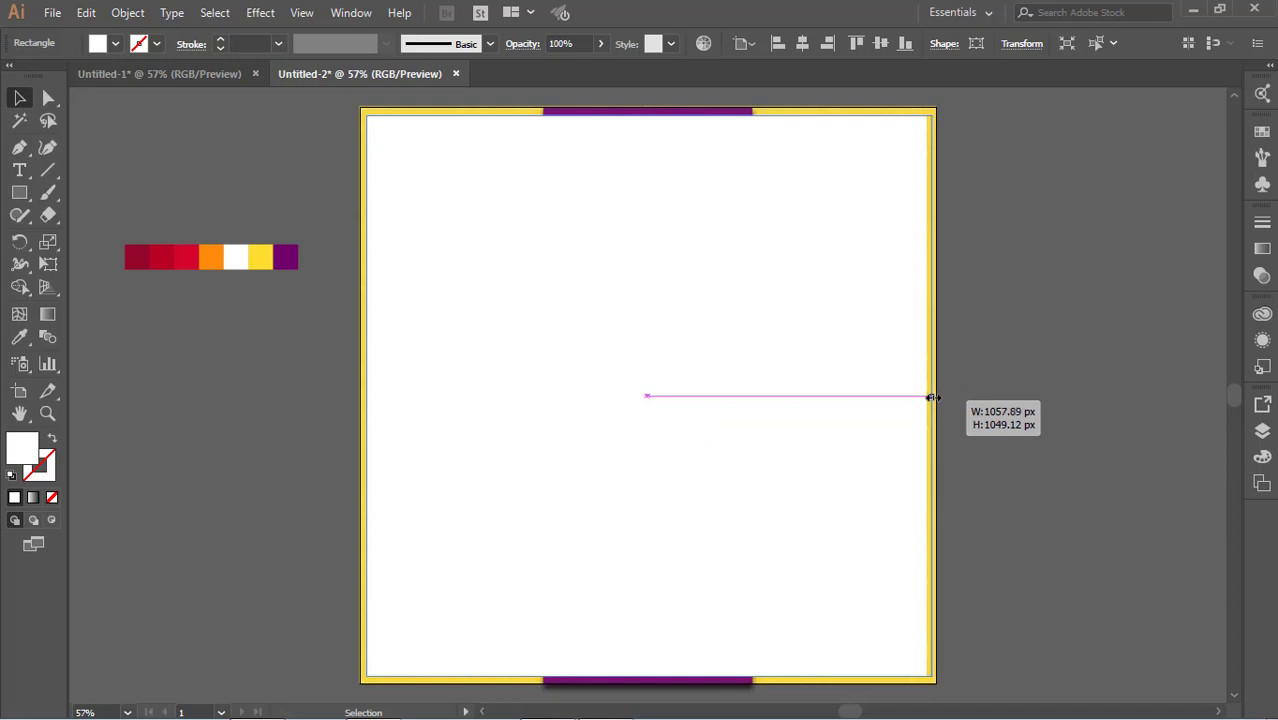
left_click_drag(932, 397, 930, 397)
left_click(956, 431)
left_click(791, 398)
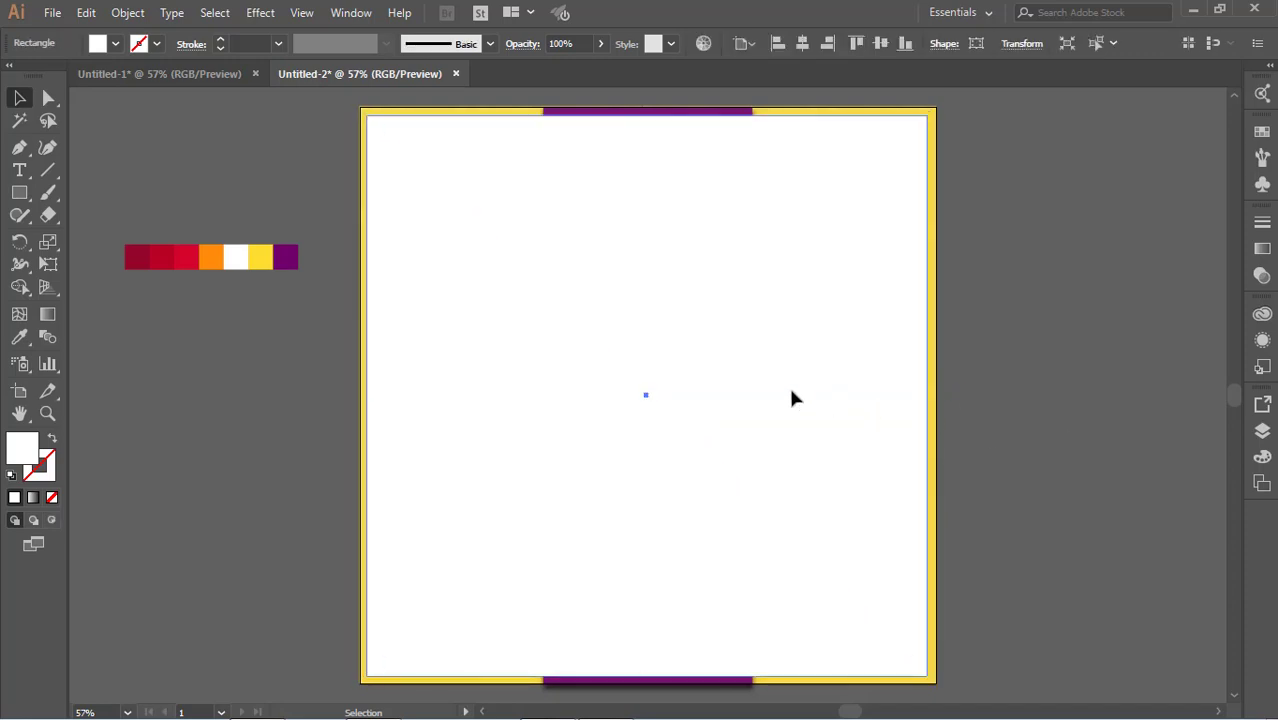
Give the rectangle no fill and a white 6 pt stroke
left_click(116, 43)
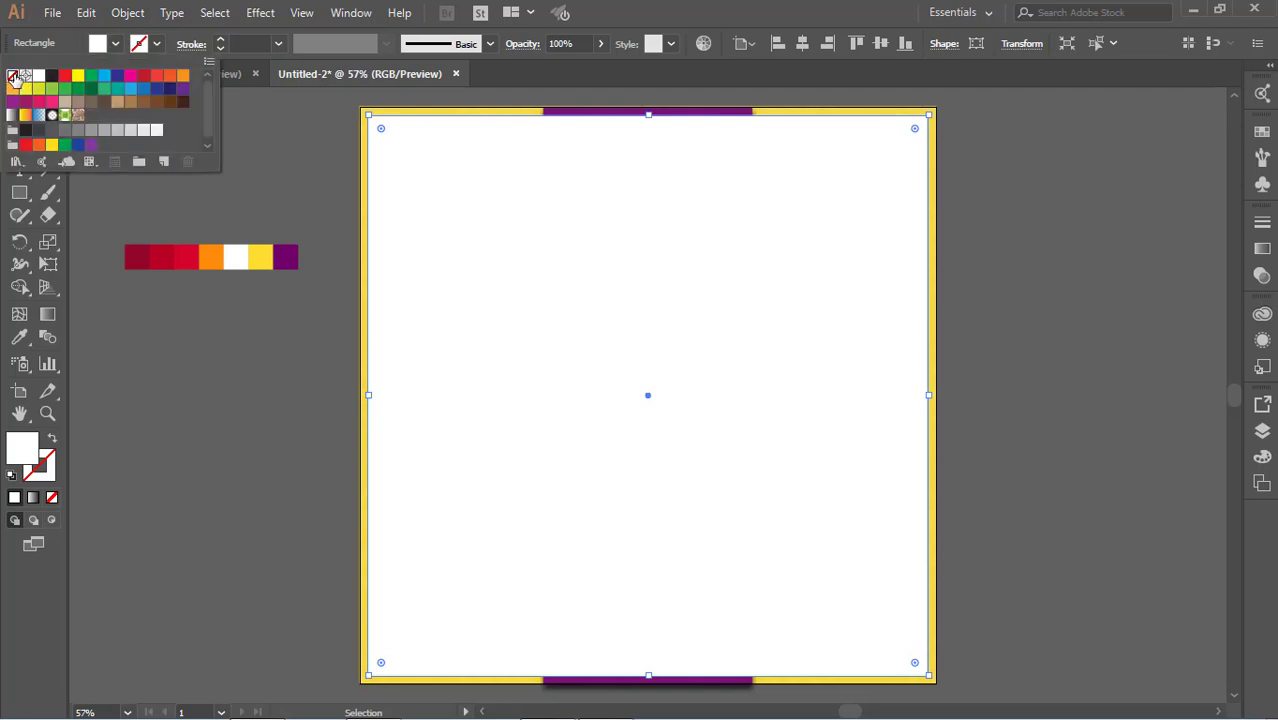
left_click(13, 77)
left_click(155, 44)
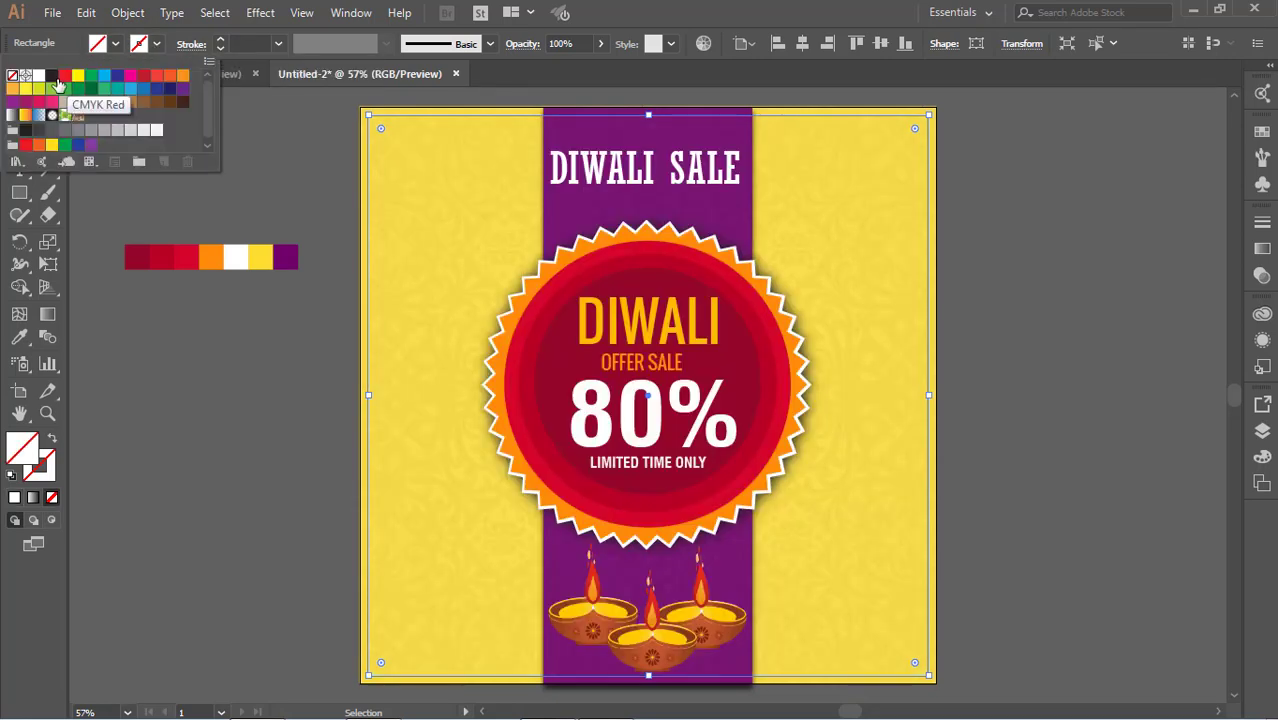
left_click(39, 75)
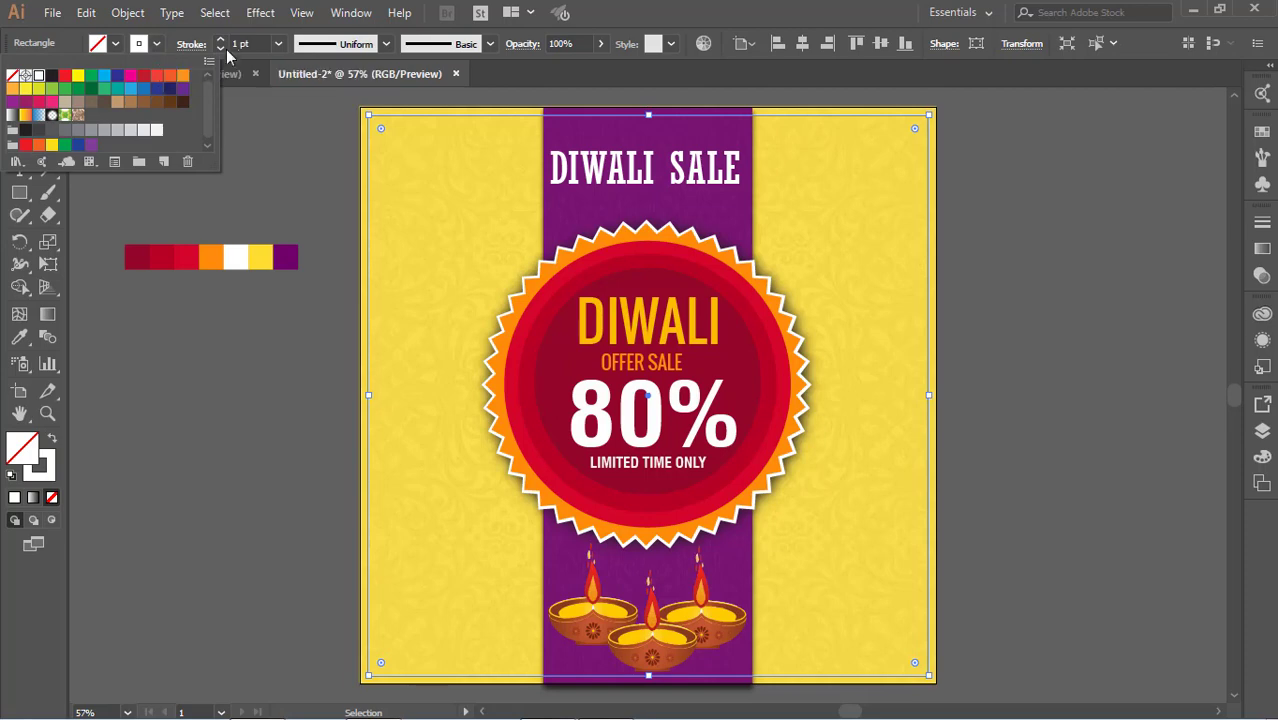
left_click(278, 43)
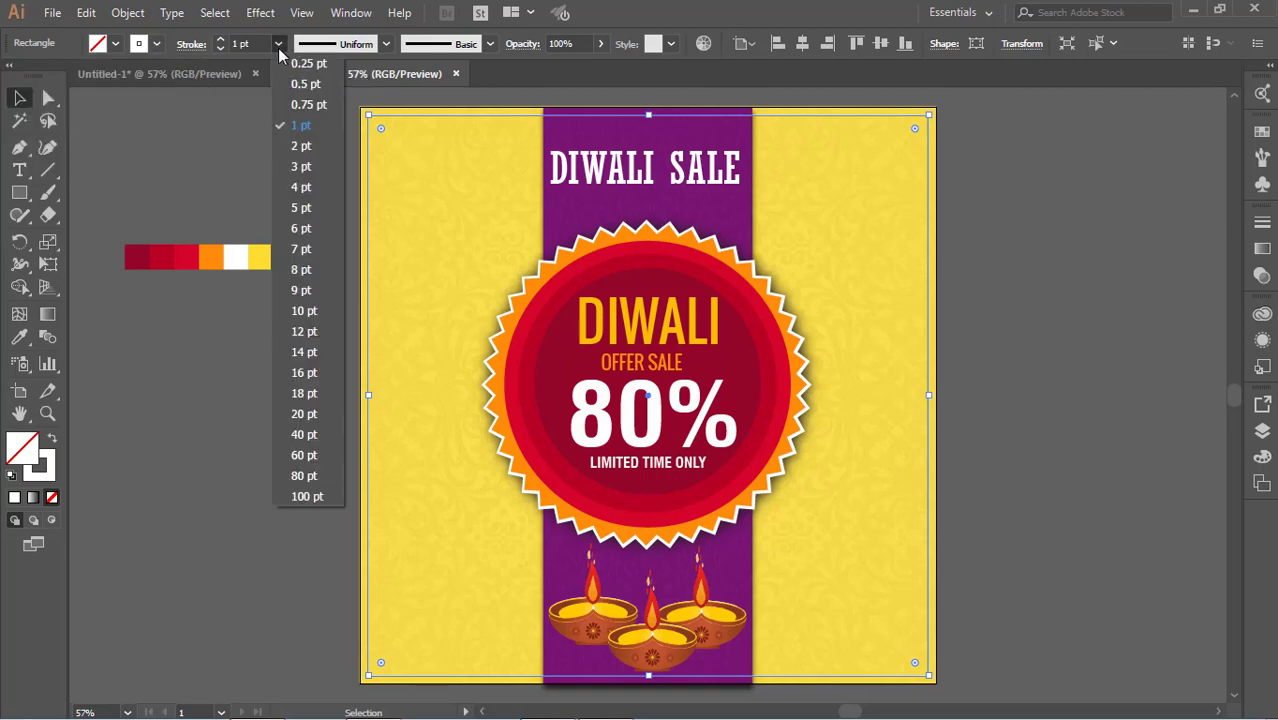
left_click(302, 187)
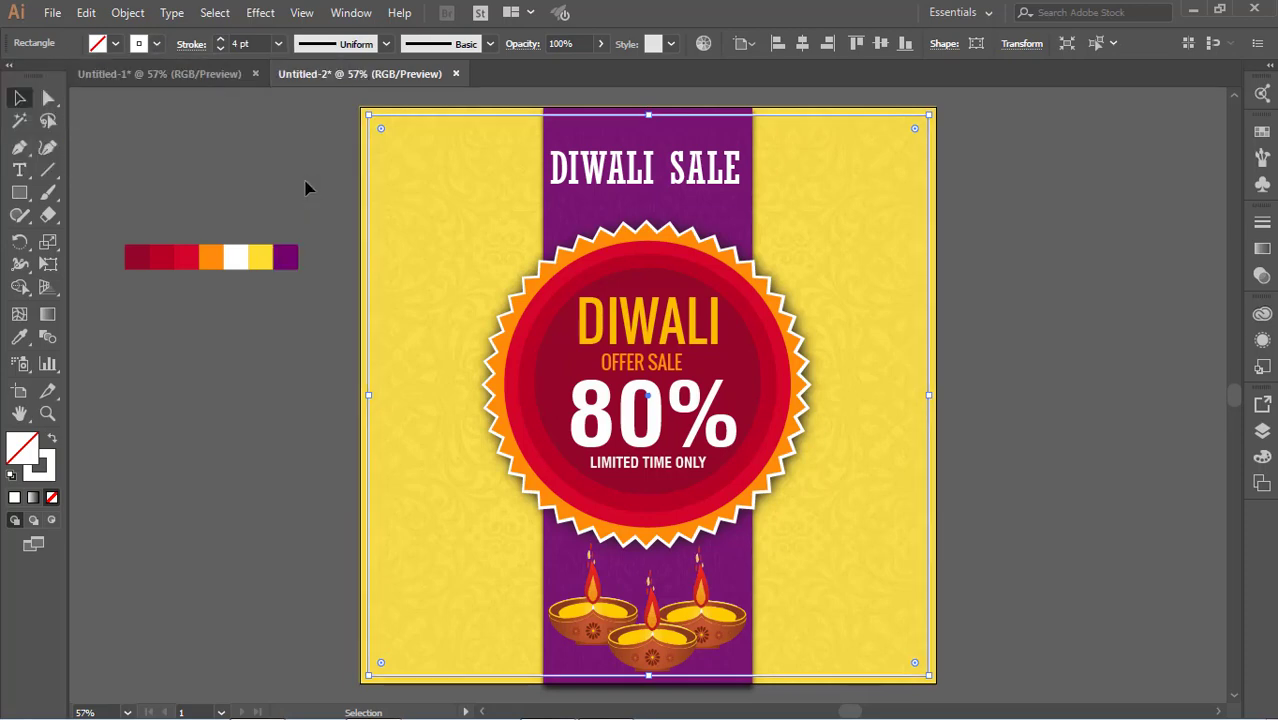
left_click(279, 44)
left_click(309, 229)
left_click(1043, 377)
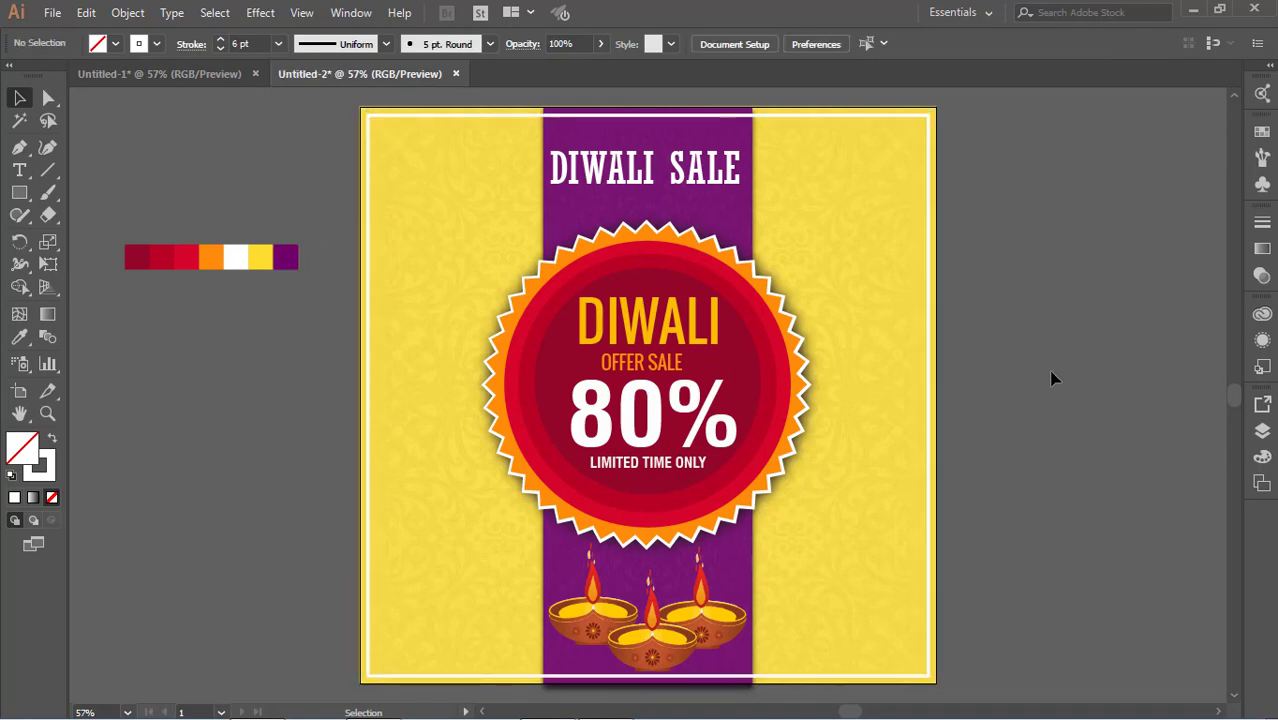
Send the white frame backward, then all the way to the back
left_click(811, 677)
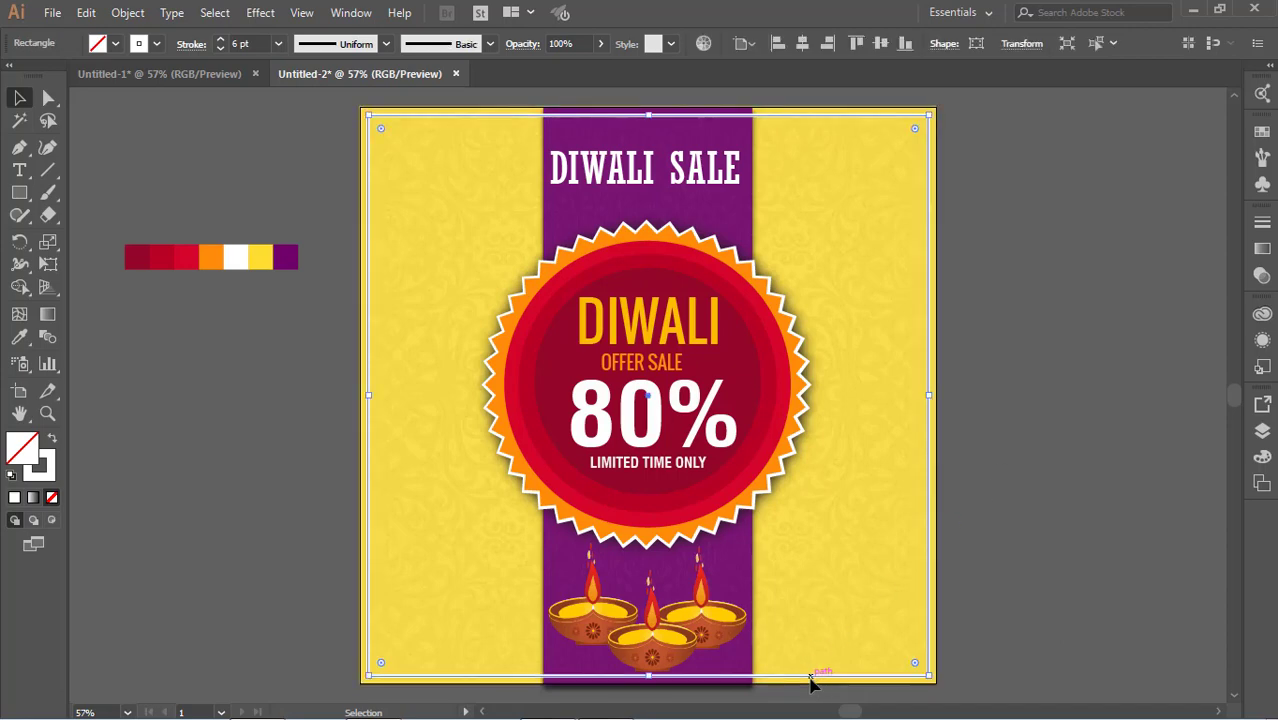
right_click(811, 681)
mouse_move(863, 583)
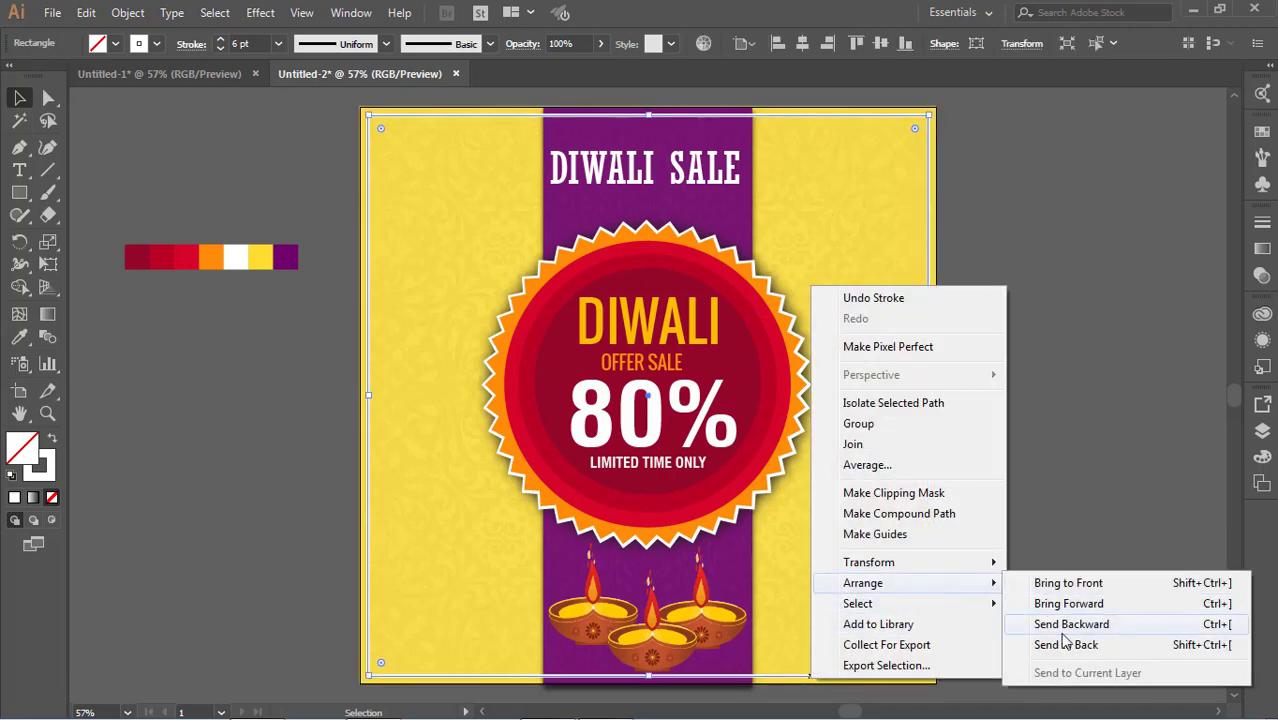
left_click(1075, 633)
left_click(940, 676)
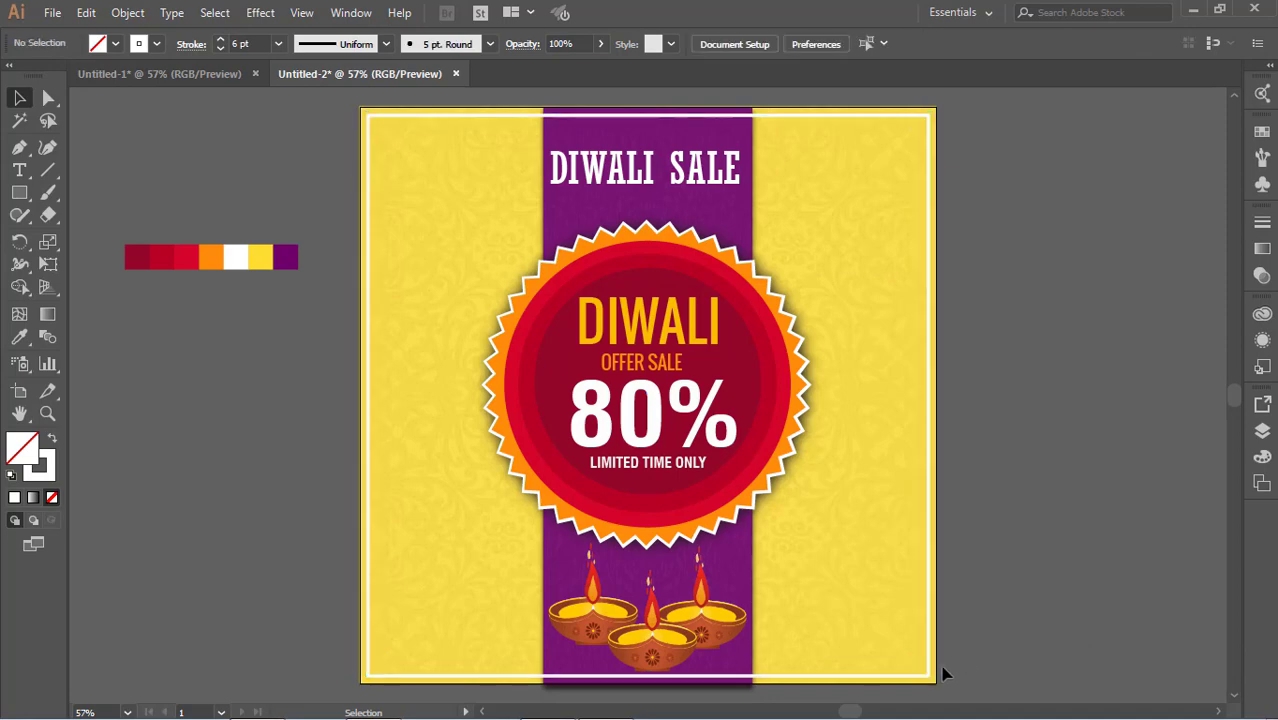
right_click(928, 681)
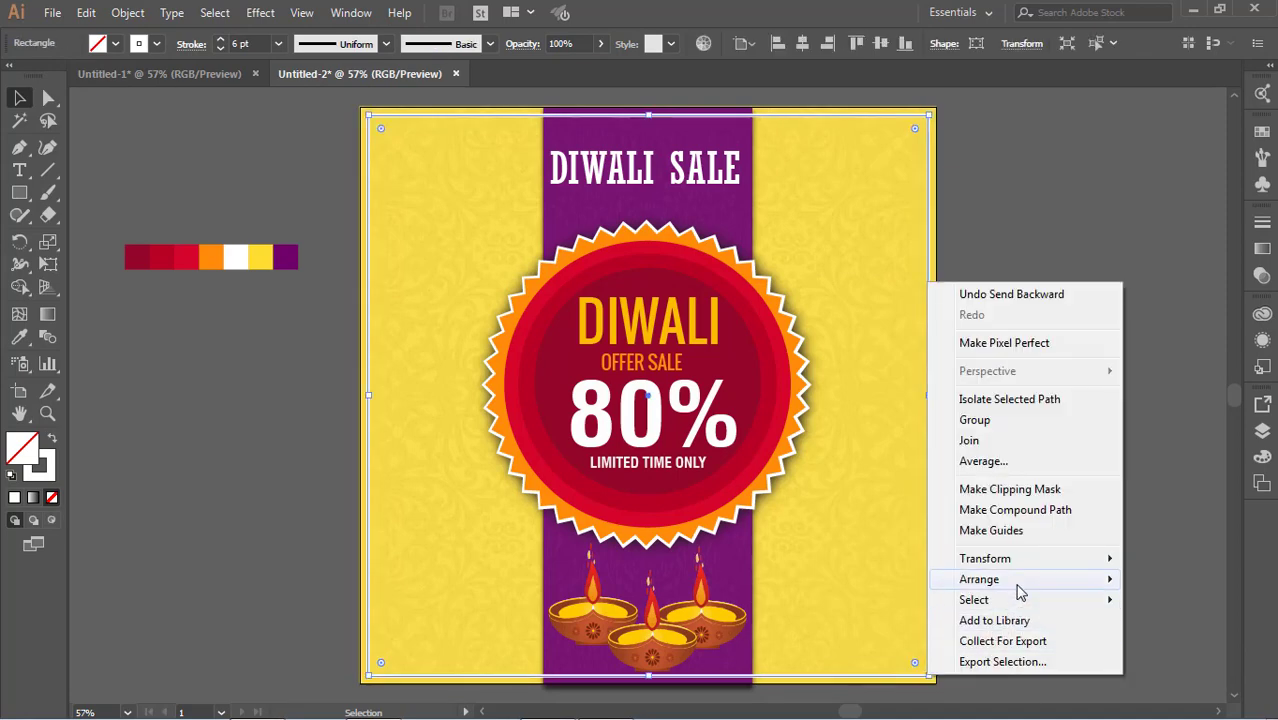
mouse_move(979, 579)
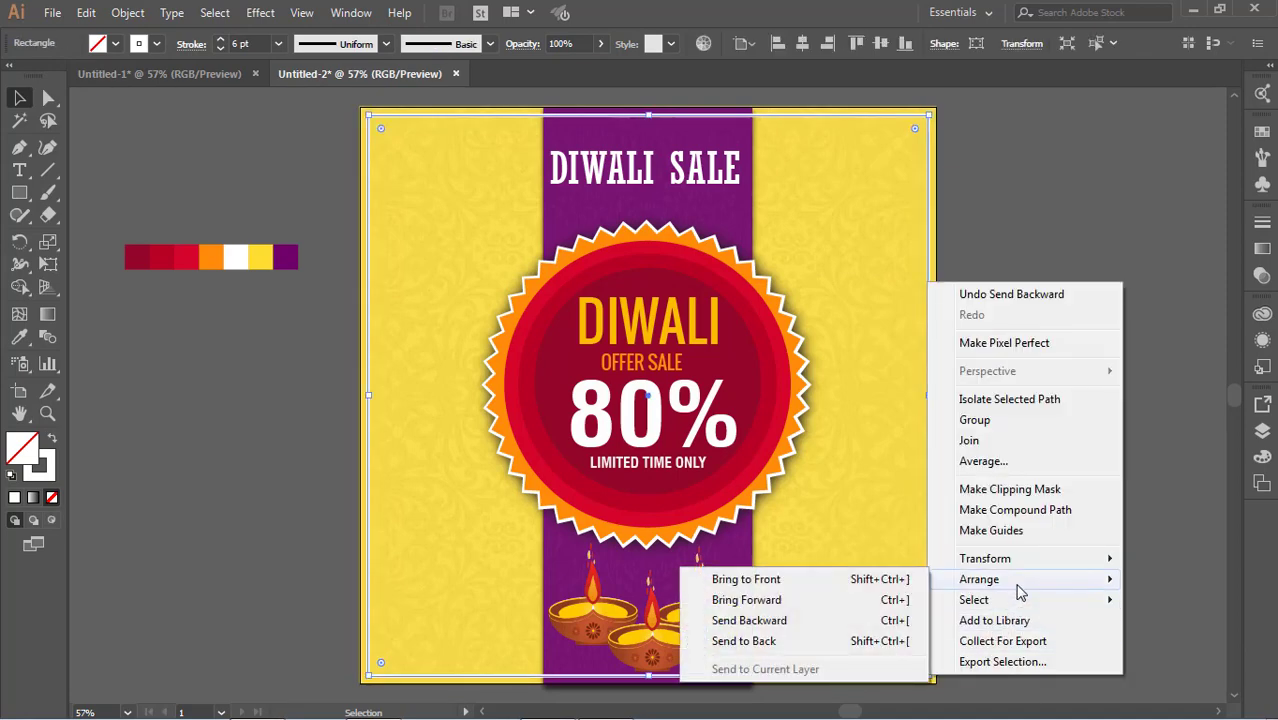
left_click(819, 641)
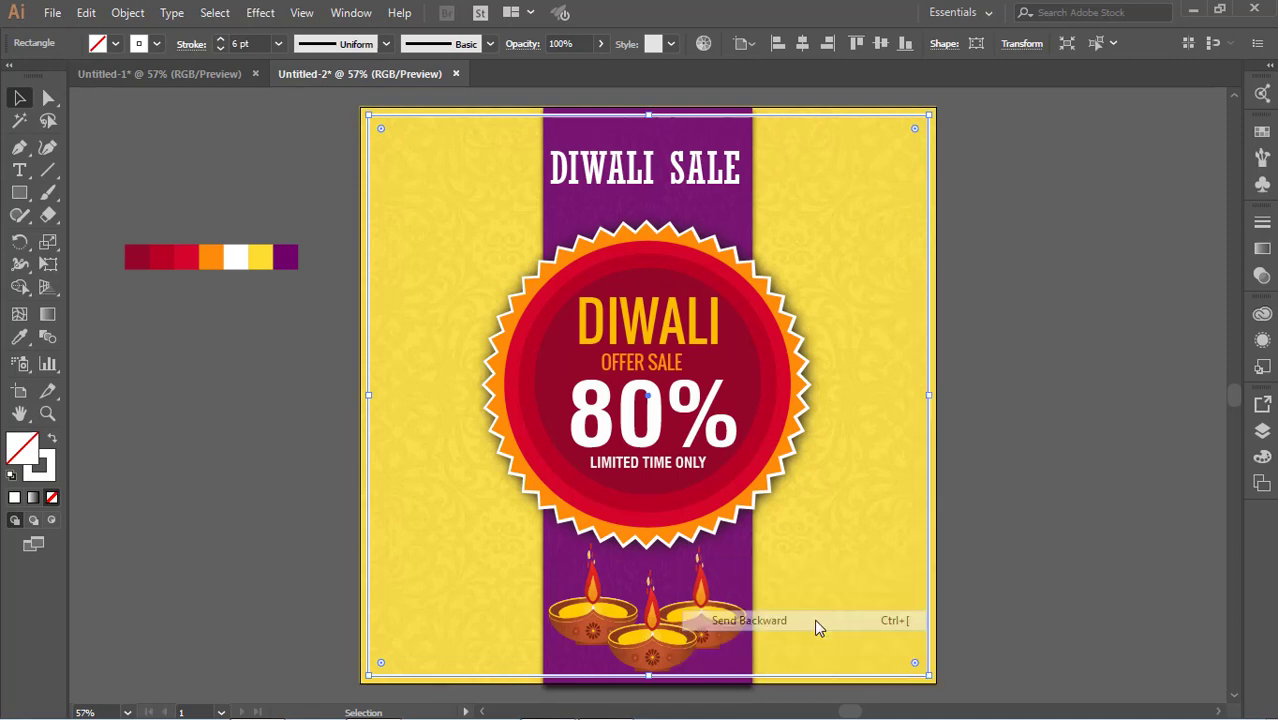
left_click(1025, 568)
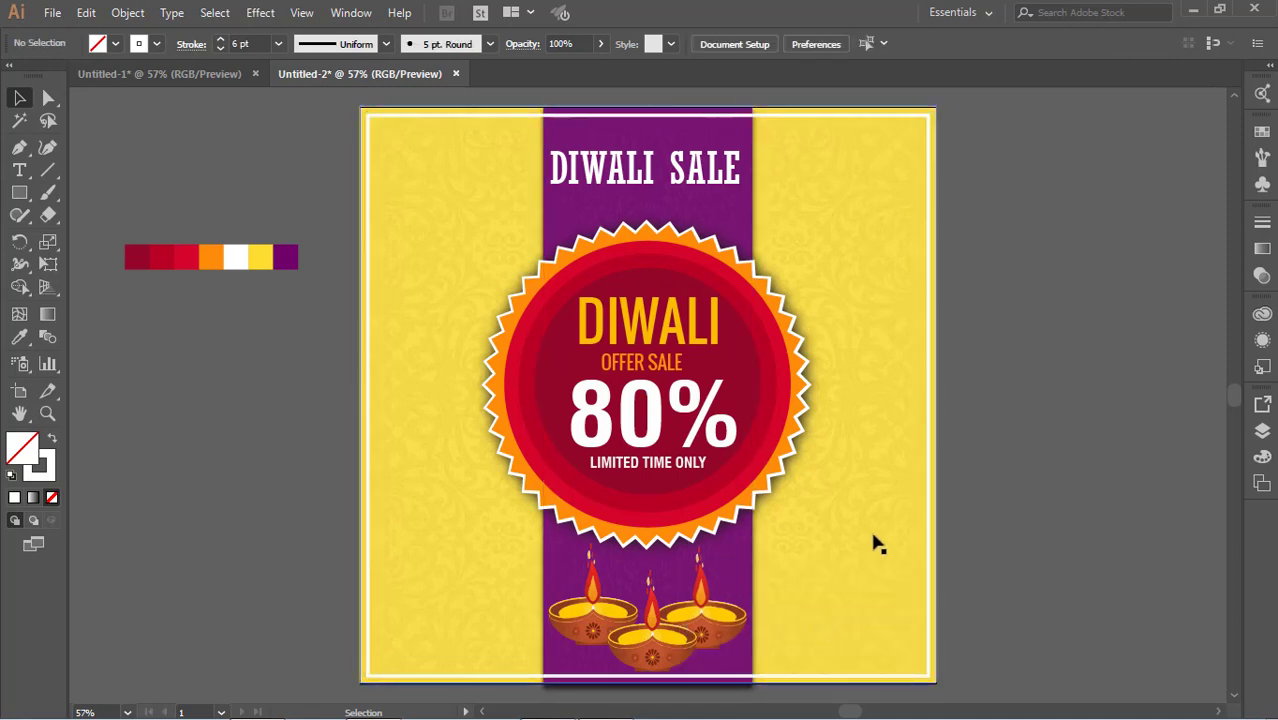
Apply a previewed Stylize > Drop Shadow effect to the DIWALI SALE title
left_click(737, 172)
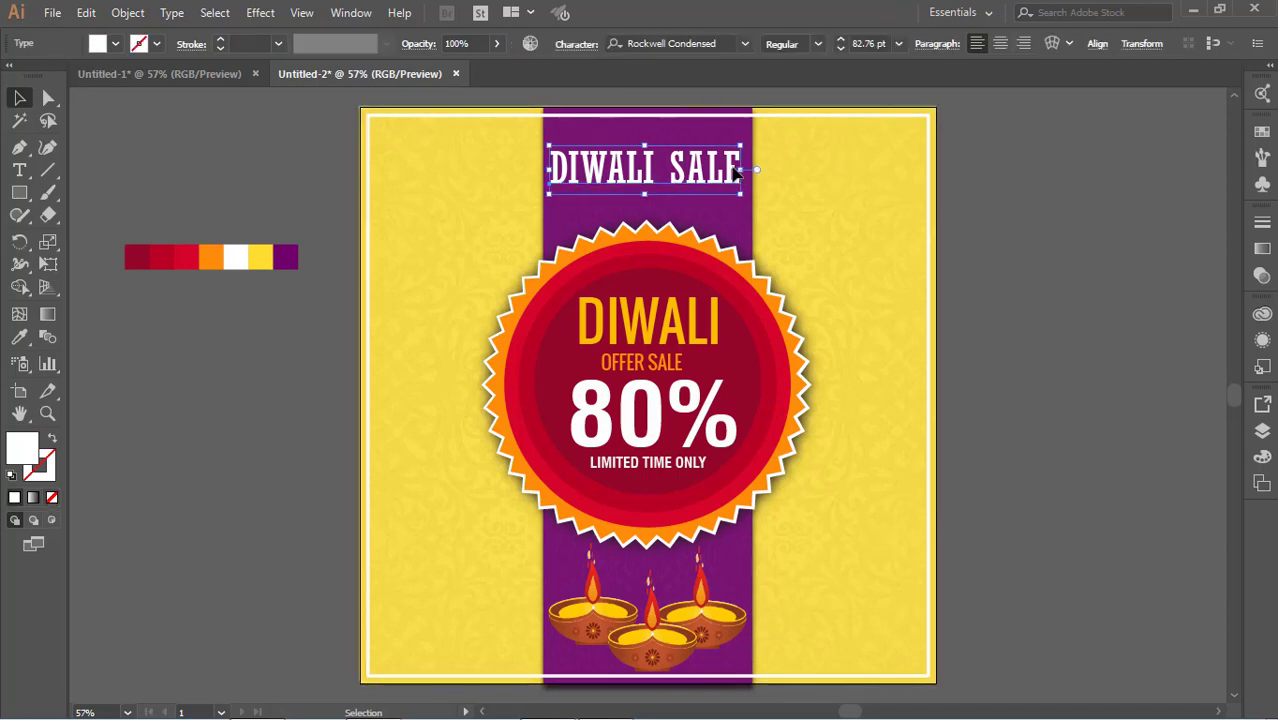
left_click(260, 12)
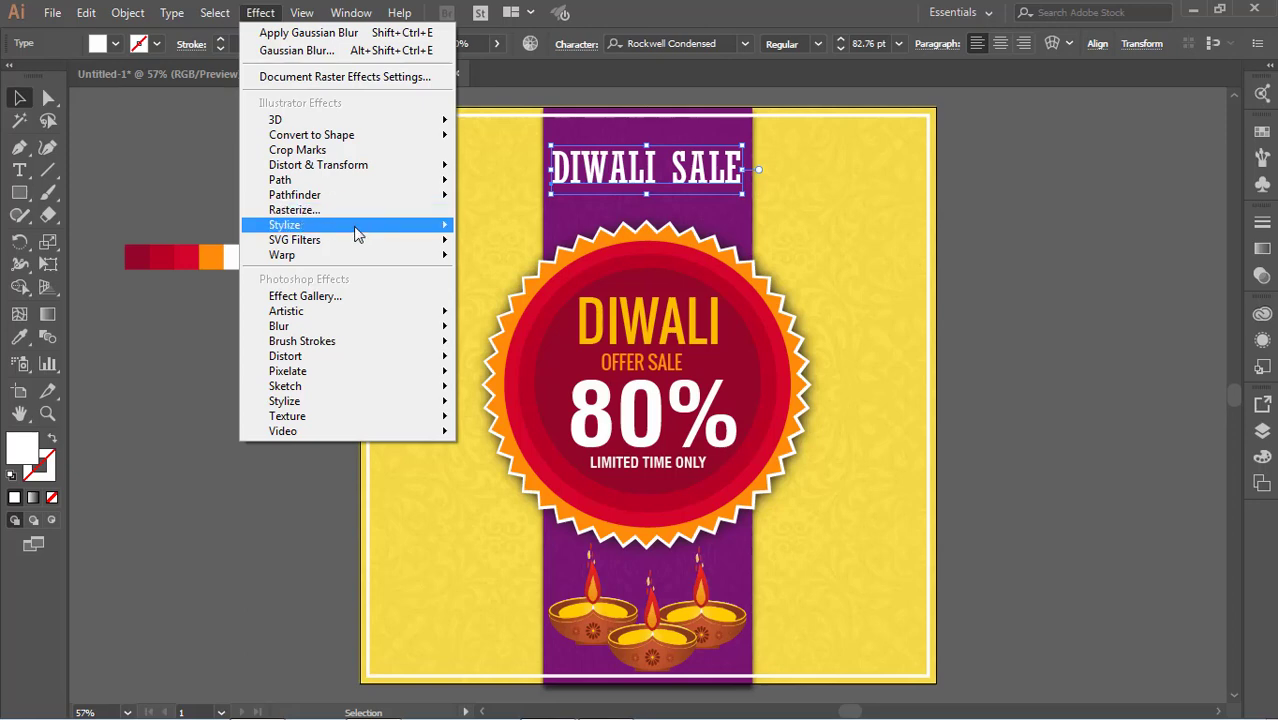
mouse_move(300, 225)
left_click(518, 230)
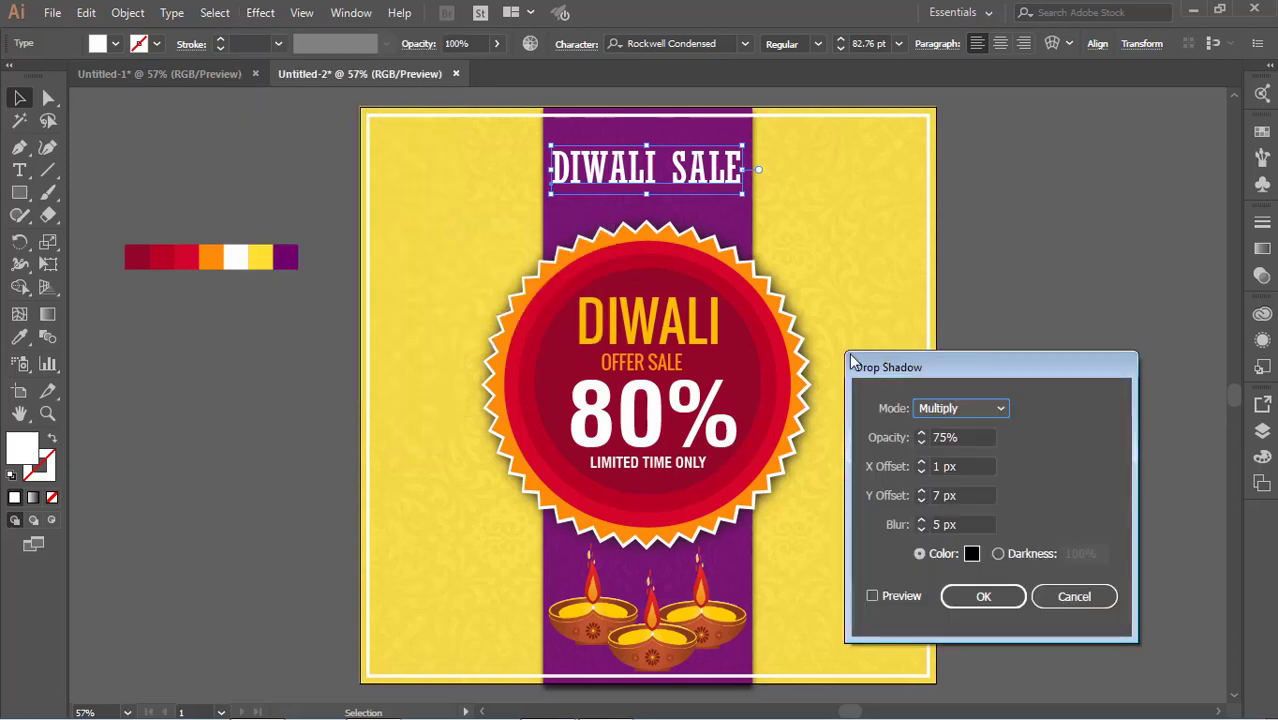
left_click(916, 598)
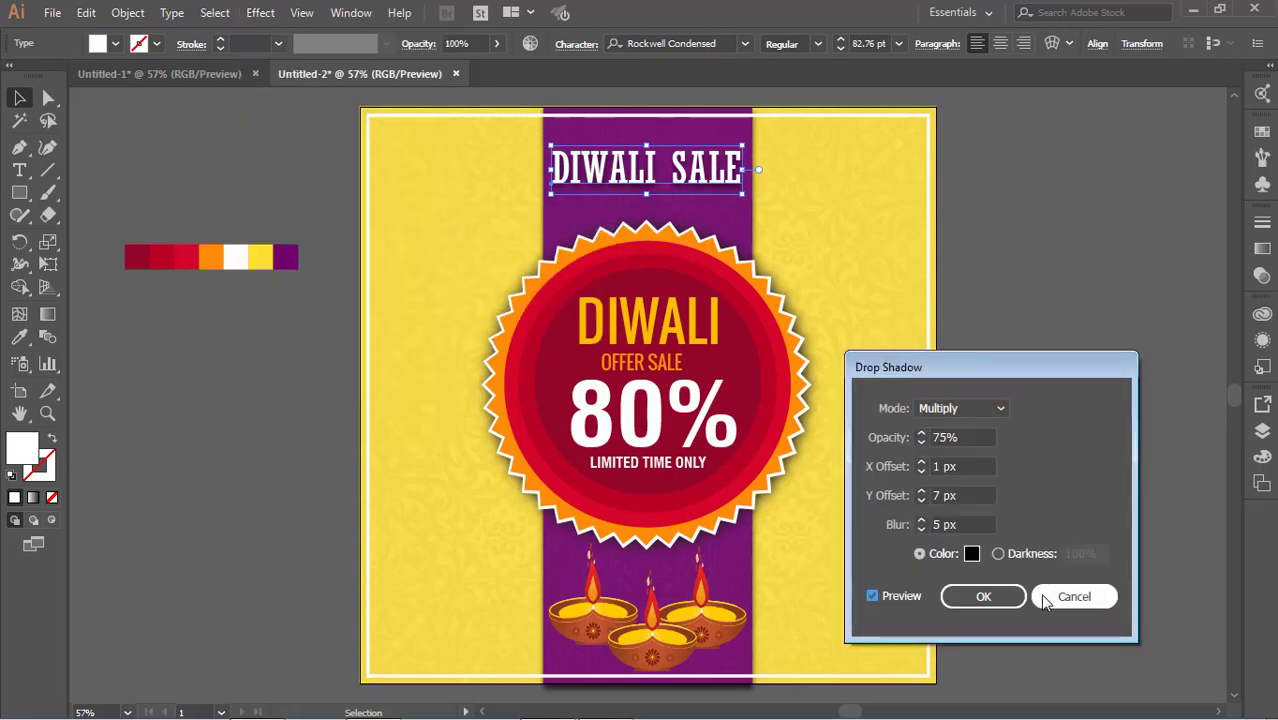
left_click(990, 597)
left_click(1048, 297)
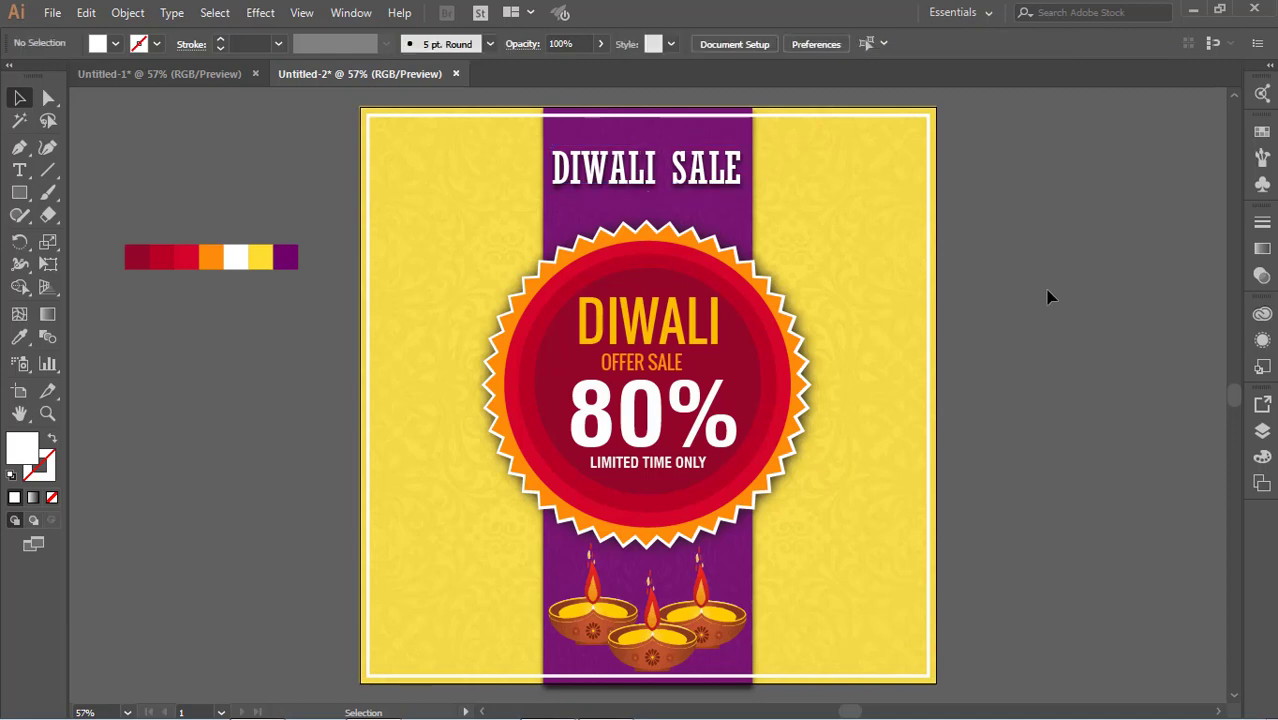